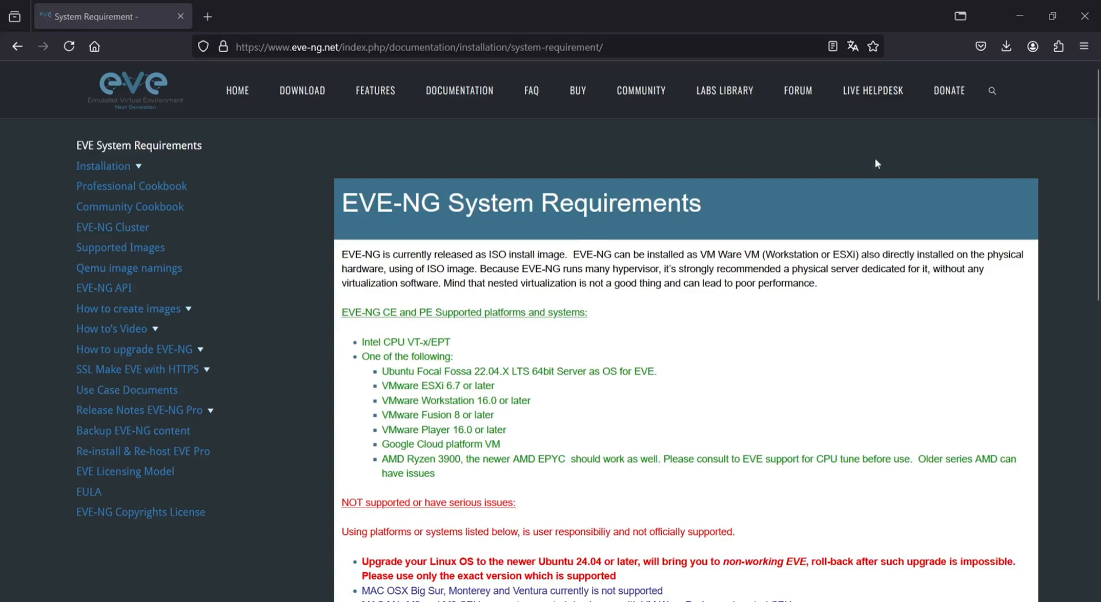
- Translate the EVE-NG system requirements page from inglês to português with Firefox's page translation
{"action": "left_click", "coordinate": [853, 47]}
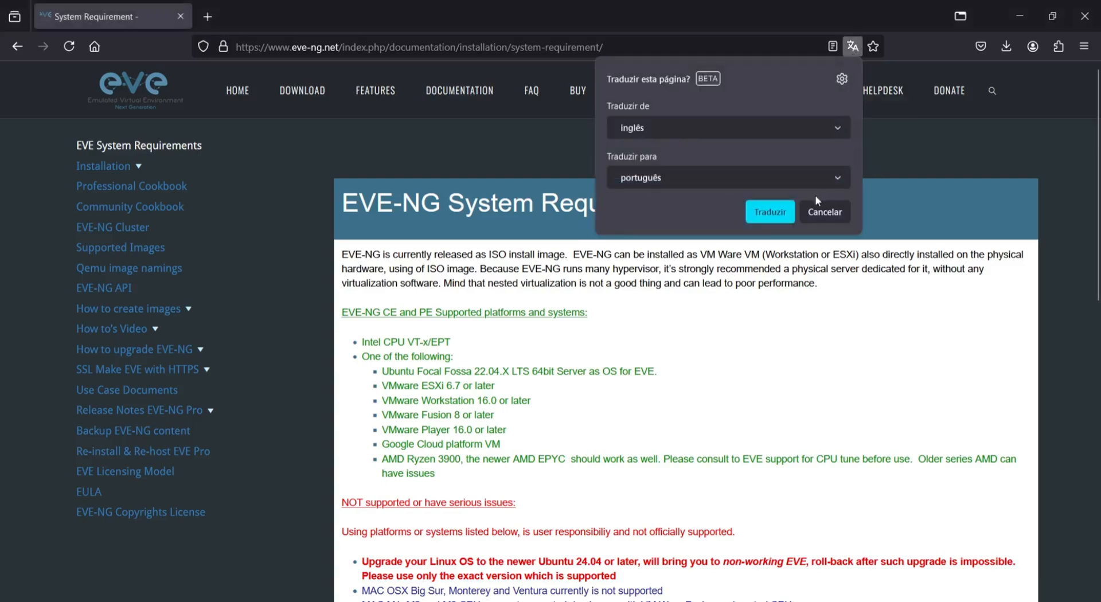
{"action": "left_click", "coordinate": [770, 212]}
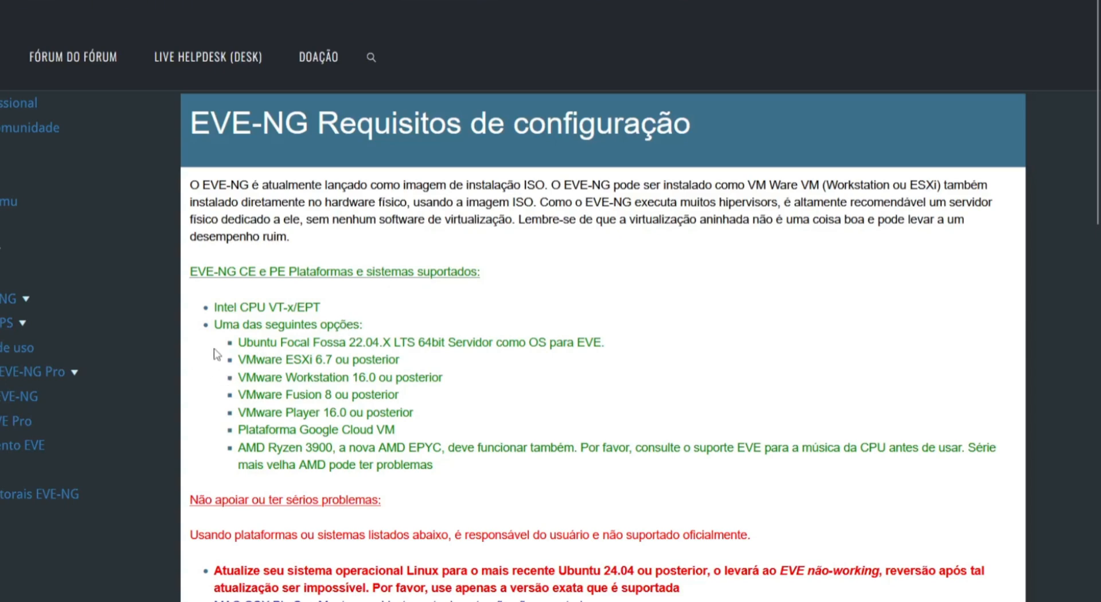
{"action": "left_click_drag", "start_coordinate": [284, 390], "coordinate": [364, 392]}
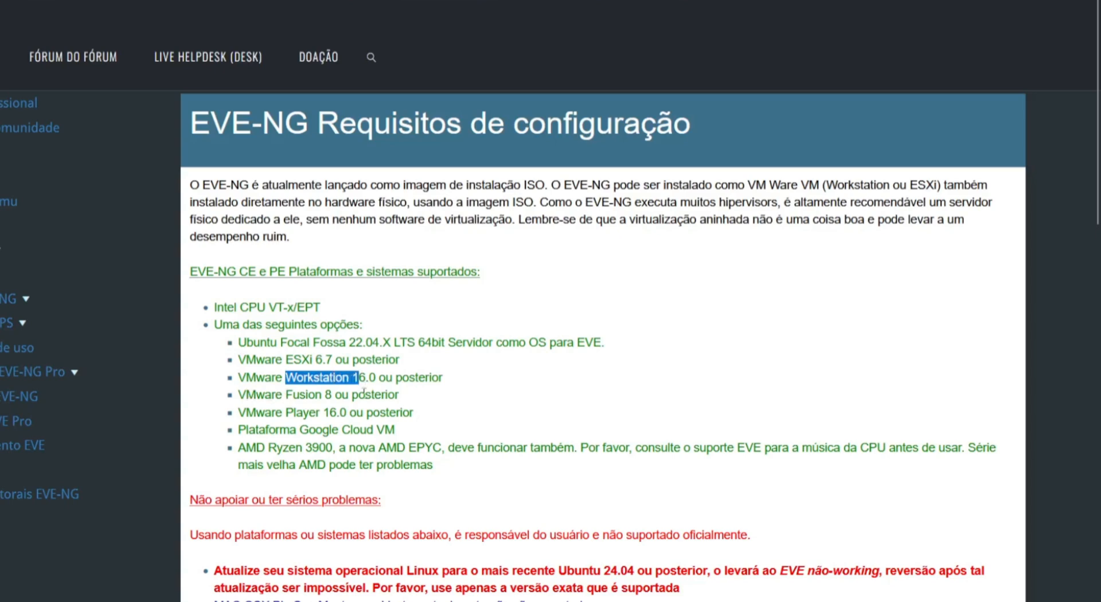
{"action": "scroll", "coordinate": [556, 423], "scroll_direction": "down", "scroll_amount": 10}
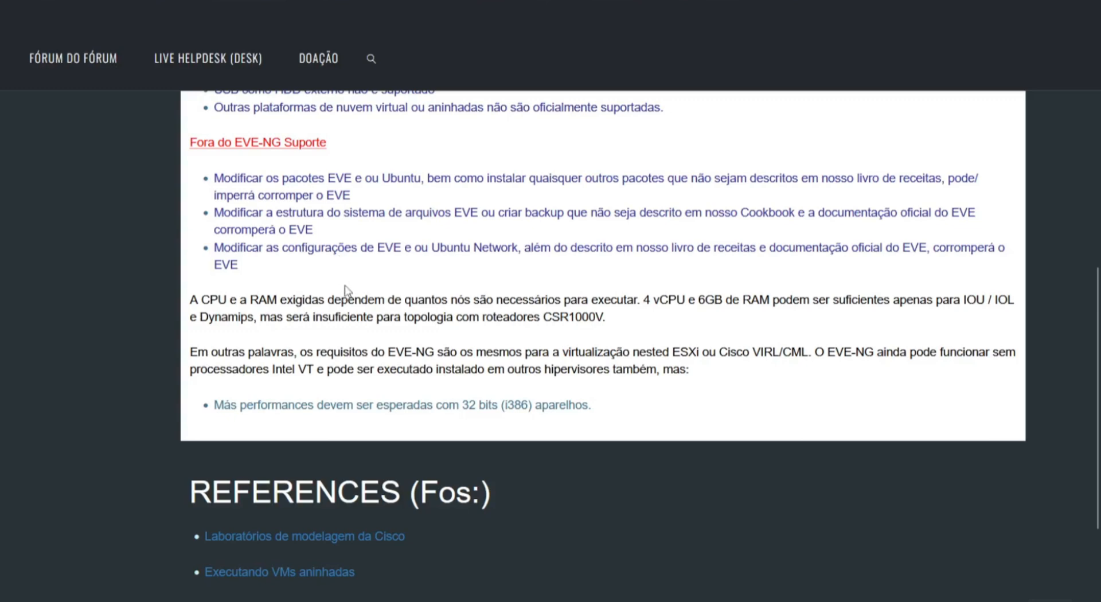
{"action": "left_click_drag", "start_coordinate": [507, 308], "coordinate": [584, 299]}
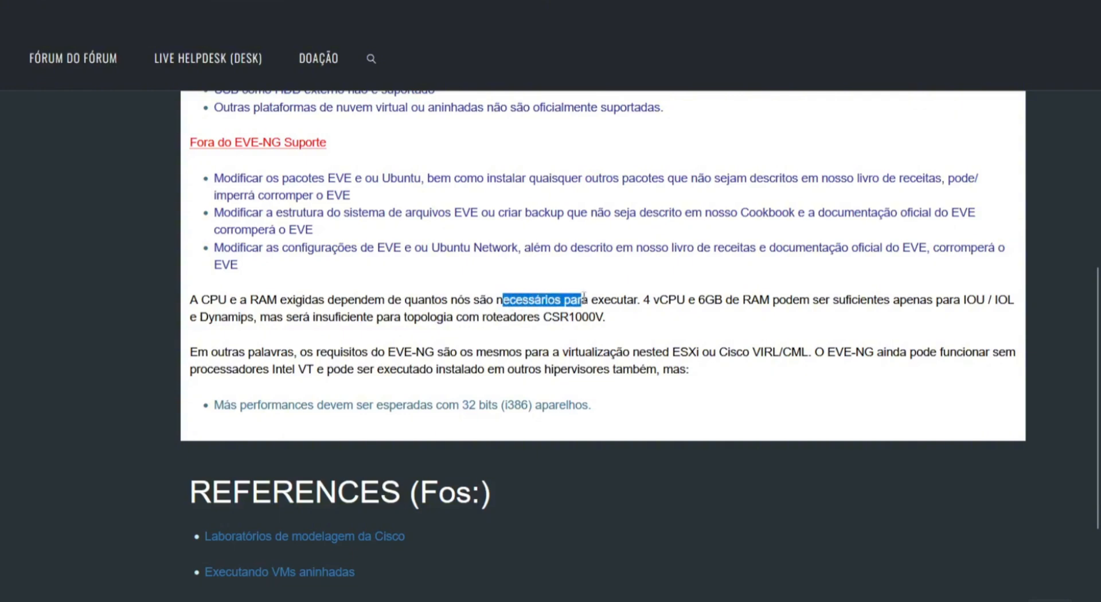
{"action": "left_click", "coordinate": [704, 317]}
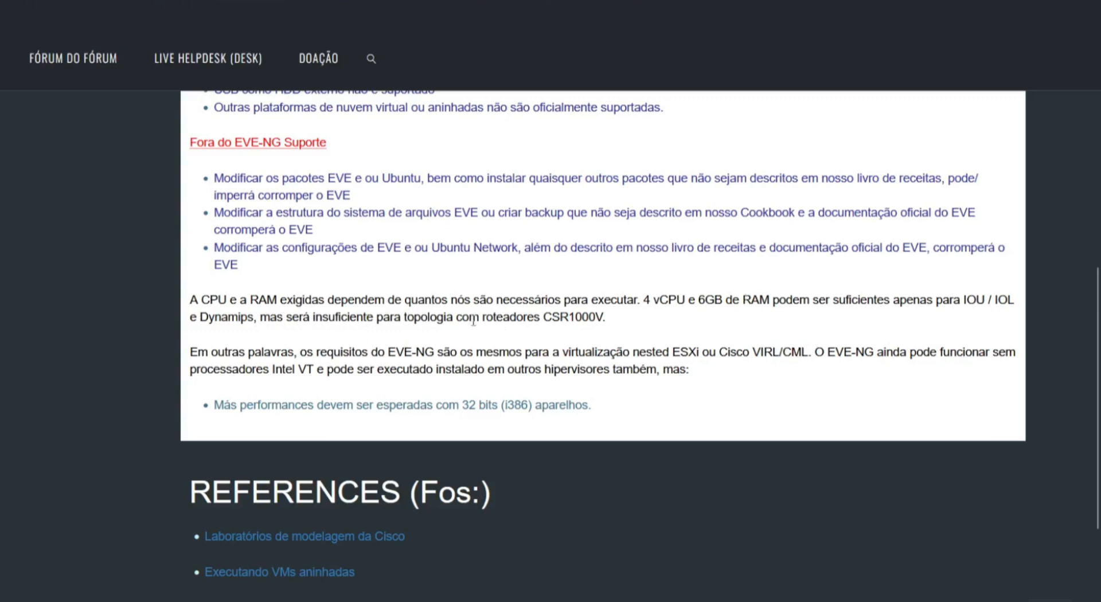
{"action": "left_click_drag", "start_coordinate": [414, 317], "coordinate": [493, 316]}
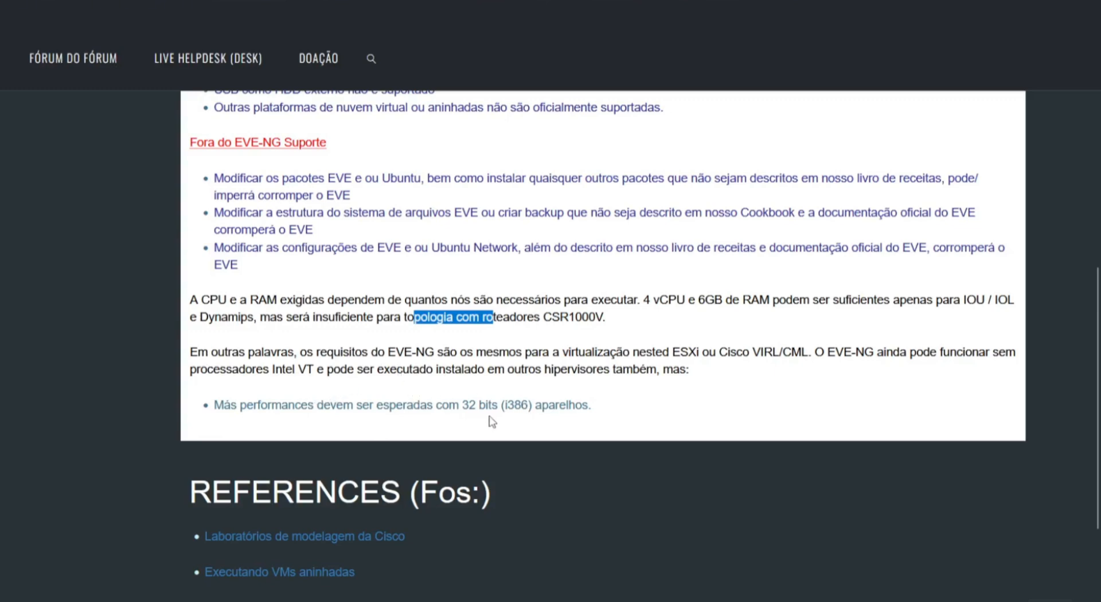
{"action": "left_click_drag", "start_coordinate": [225, 419], "coordinate": [515, 436]}
{"action": "left_click", "coordinate": [666, 427]}
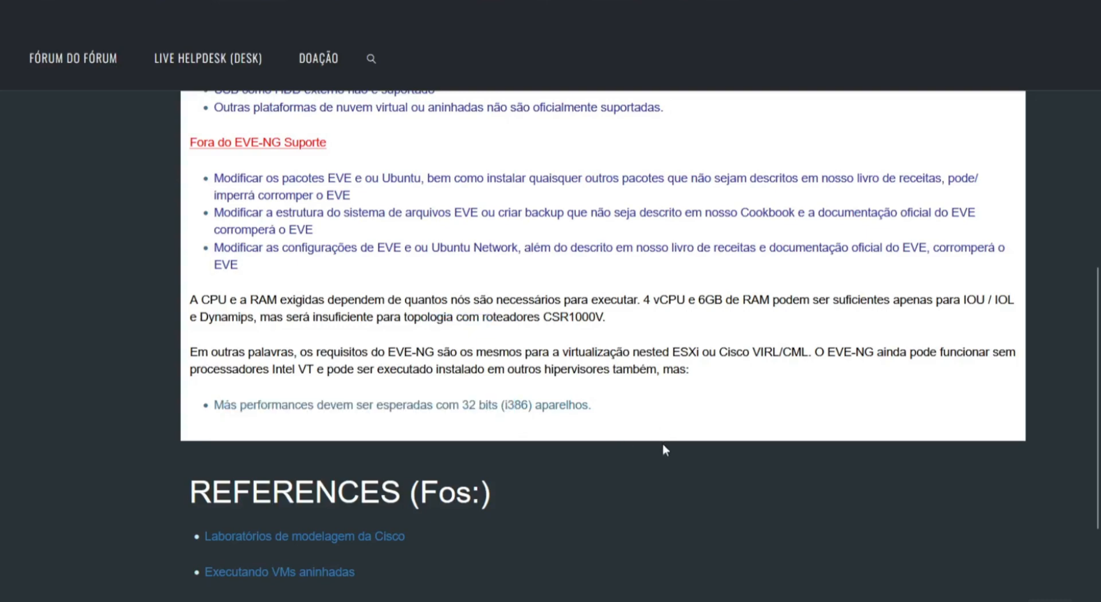
{"action": "scroll", "coordinate": [625, 449], "scroll_direction": "up", "scroll_amount": 11}
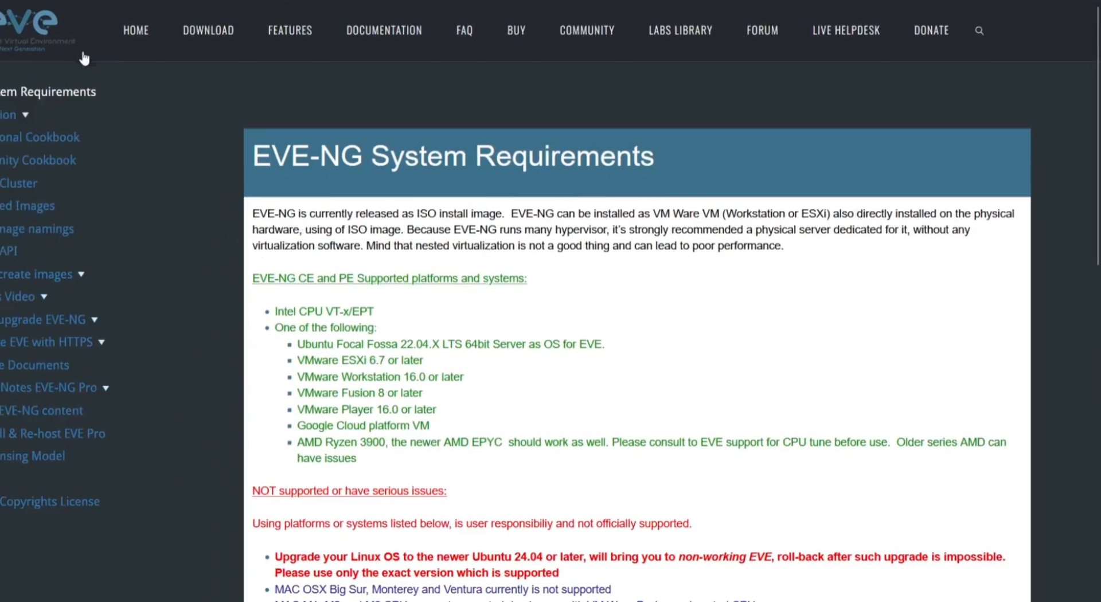
- Go to the EVE-NG DOWNLOAD page and scroll to the Free Community Edition's 3.2 Gb ISO
{"action": "left_click", "coordinate": [203, 40]}
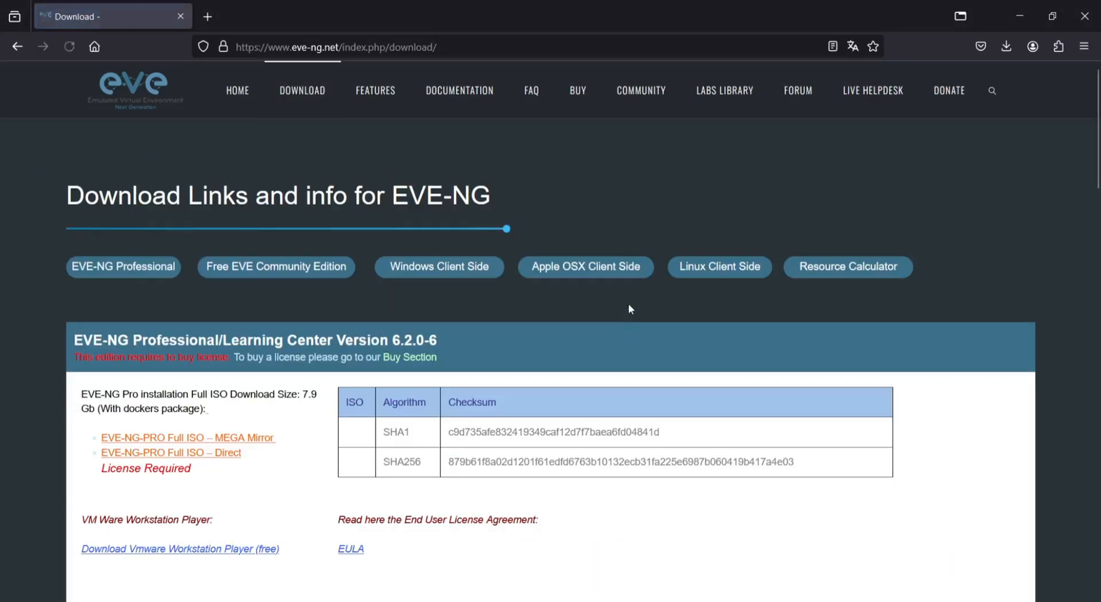
{"action": "scroll", "coordinate": [383, 387], "scroll_direction": "down", "scroll_amount": 3}
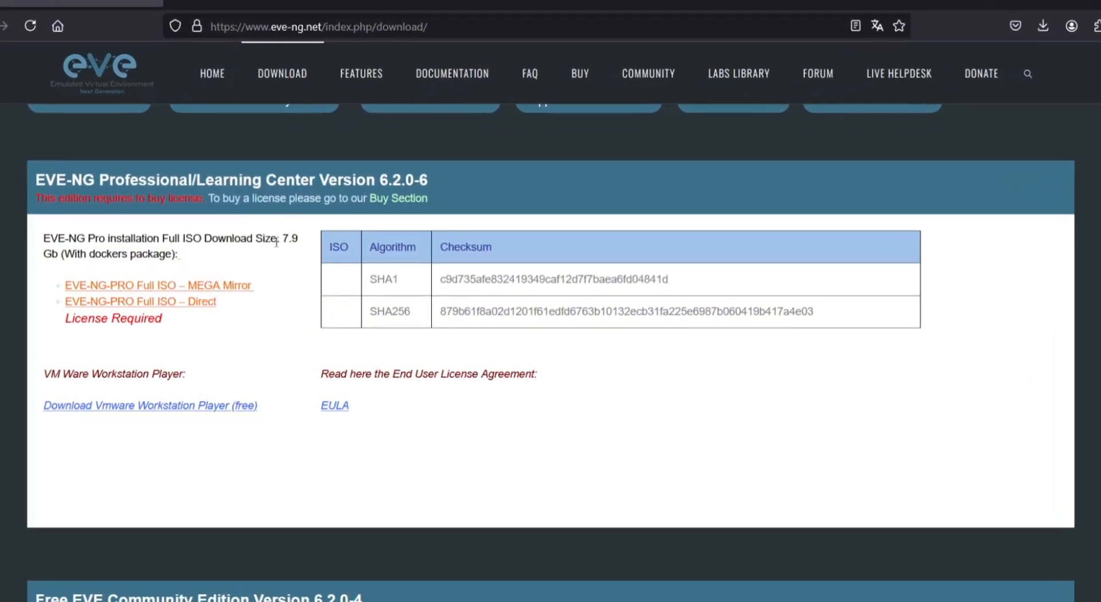
{"action": "scroll", "coordinate": [297, 261], "scroll_direction": "down", "scroll_amount": 1}
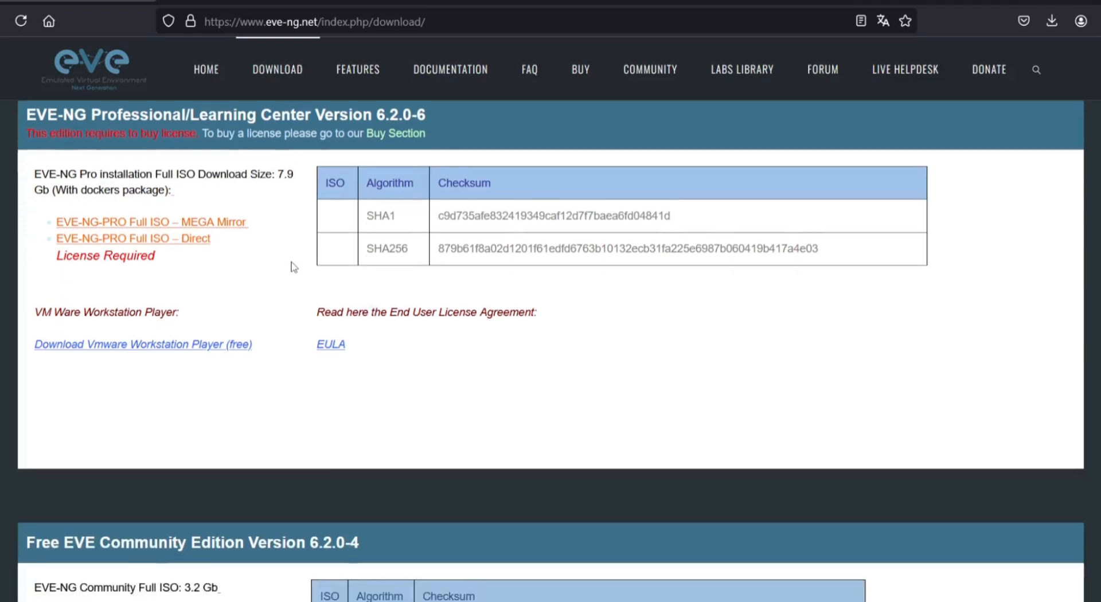
{"action": "scroll", "coordinate": [294, 267], "scroll_direction": "down", "scroll_amount": 4}
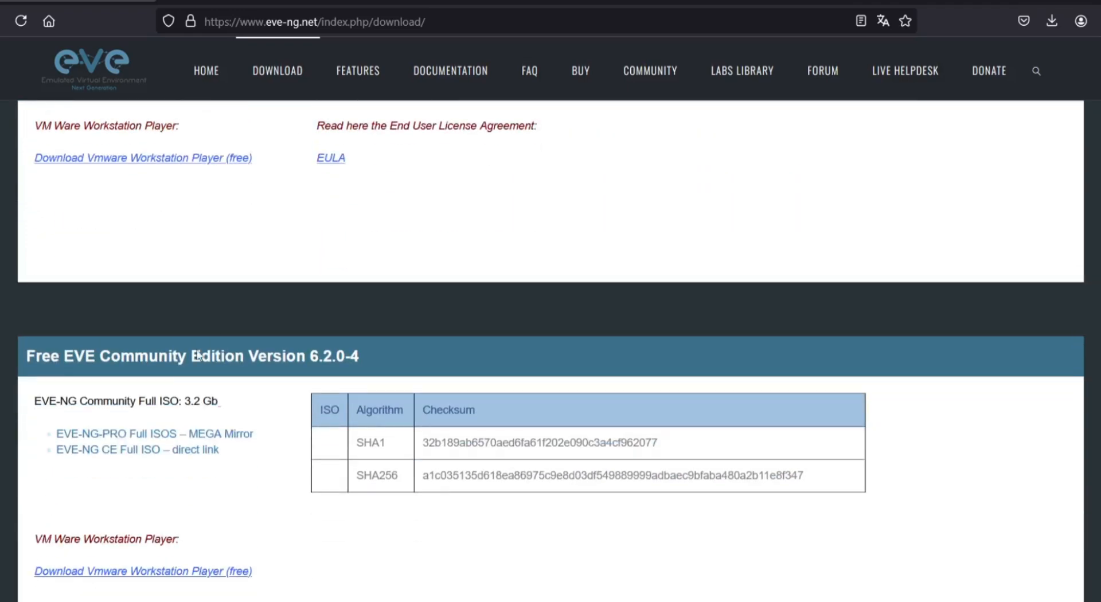
{"action": "scroll", "coordinate": [158, 311], "scroll_direction": "down", "scroll_amount": 3}
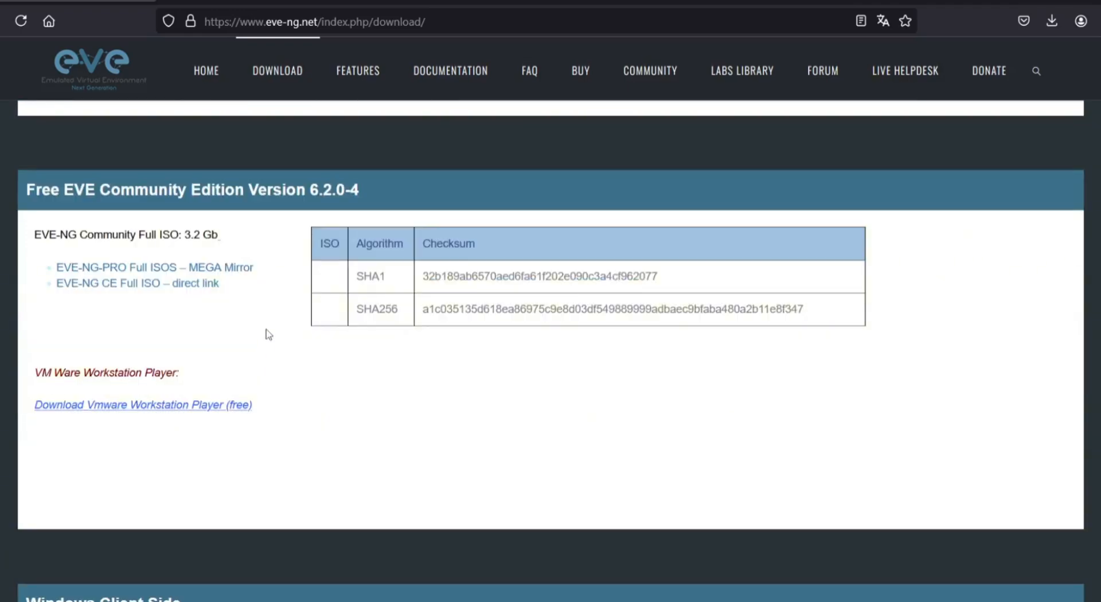
{"action": "left_click_drag", "start_coordinate": [185, 232], "coordinate": [212, 234]}
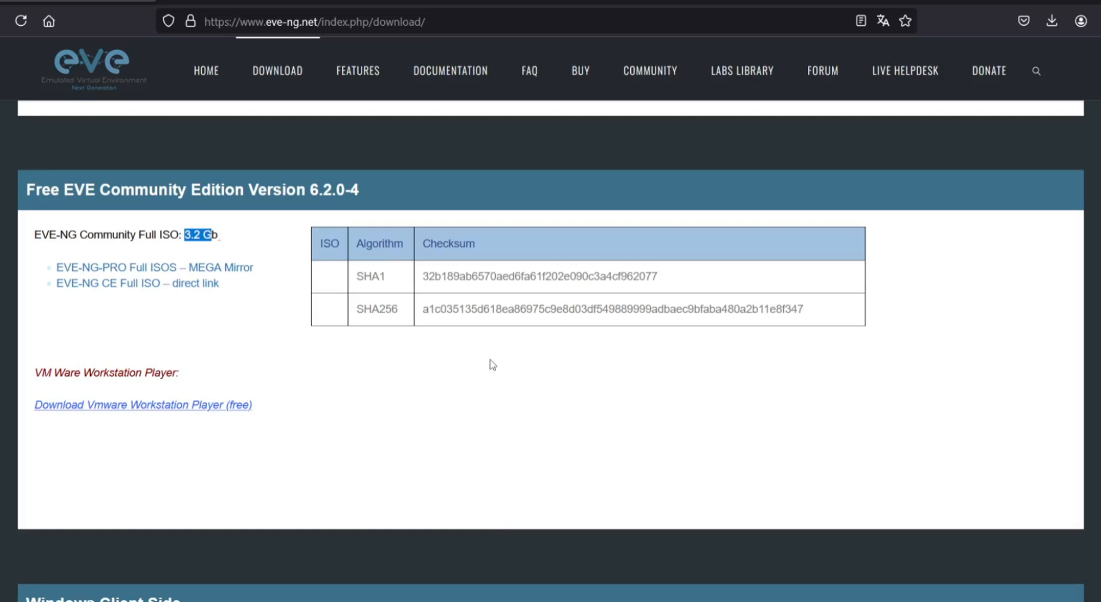
{"action": "left_click", "coordinate": [228, 347]}
{"action": "scroll", "coordinate": [176, 285], "scroll_direction": "down", "scroll_amount": 7}
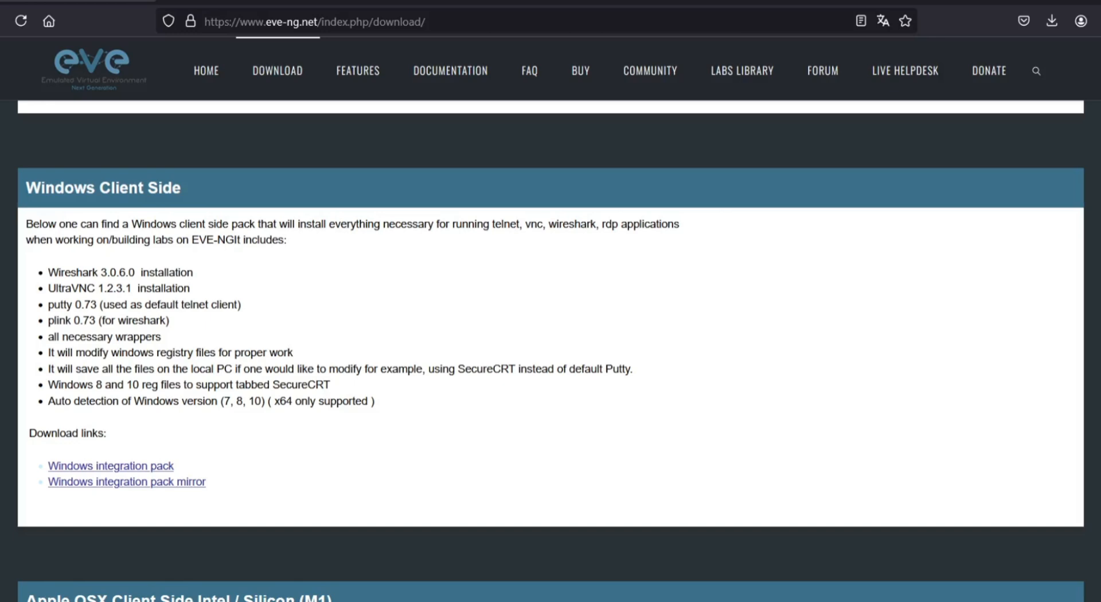
{"action": "scroll", "coordinate": [516, 343], "scroll_direction": "up", "scroll_amount": 15}
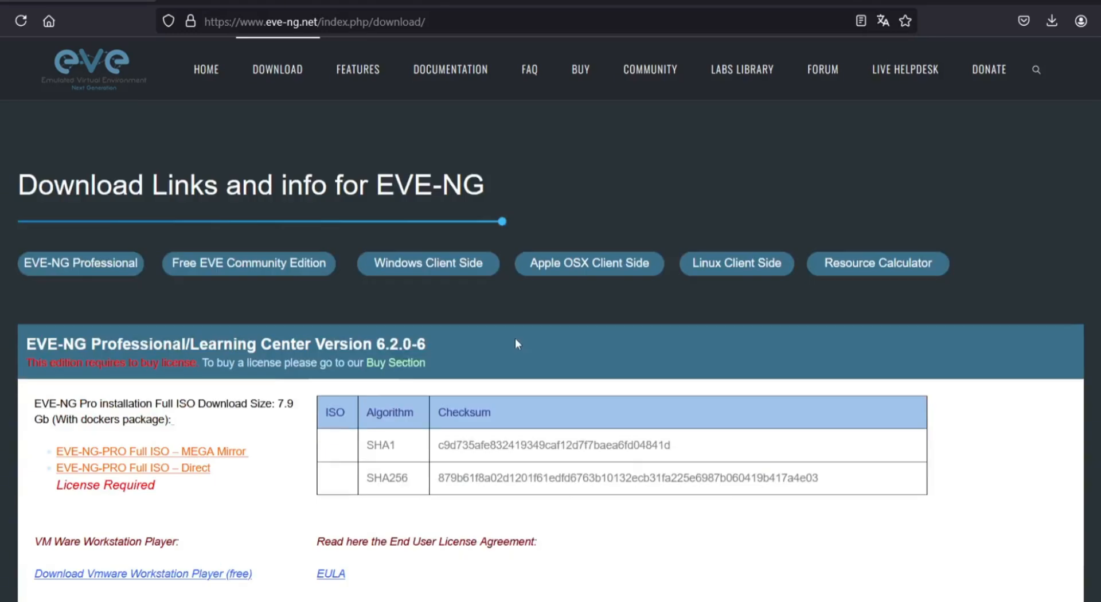
{"action": "scroll", "coordinate": [515, 342], "scroll_direction": "down", "scroll_amount": 9}
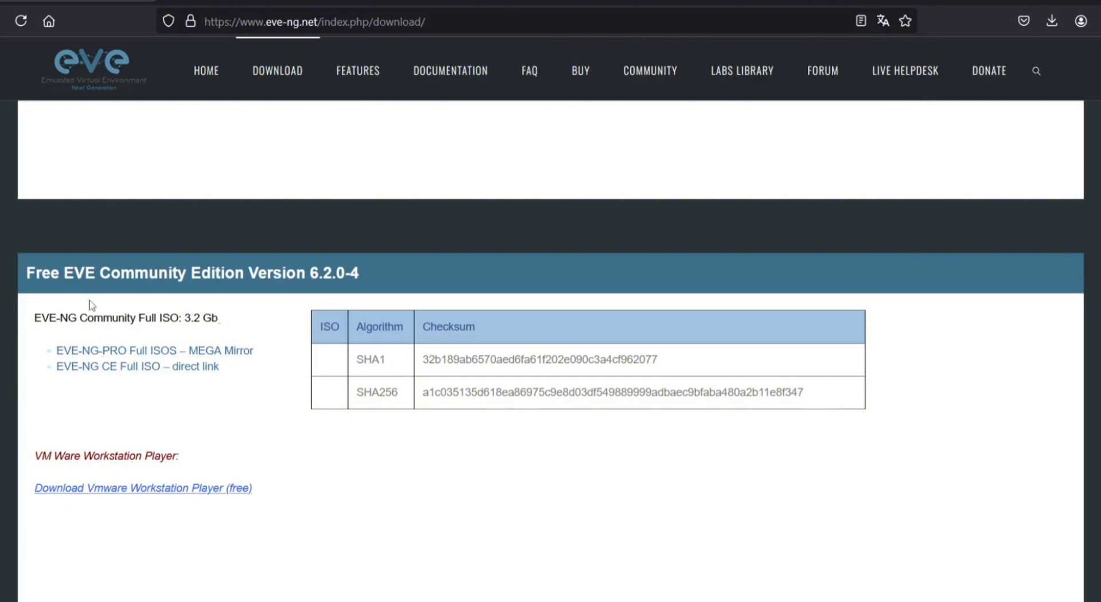
{"action": "left_click_drag", "start_coordinate": [110, 273], "coordinate": [288, 274]}
{"action": "left_click", "coordinate": [238, 322]}
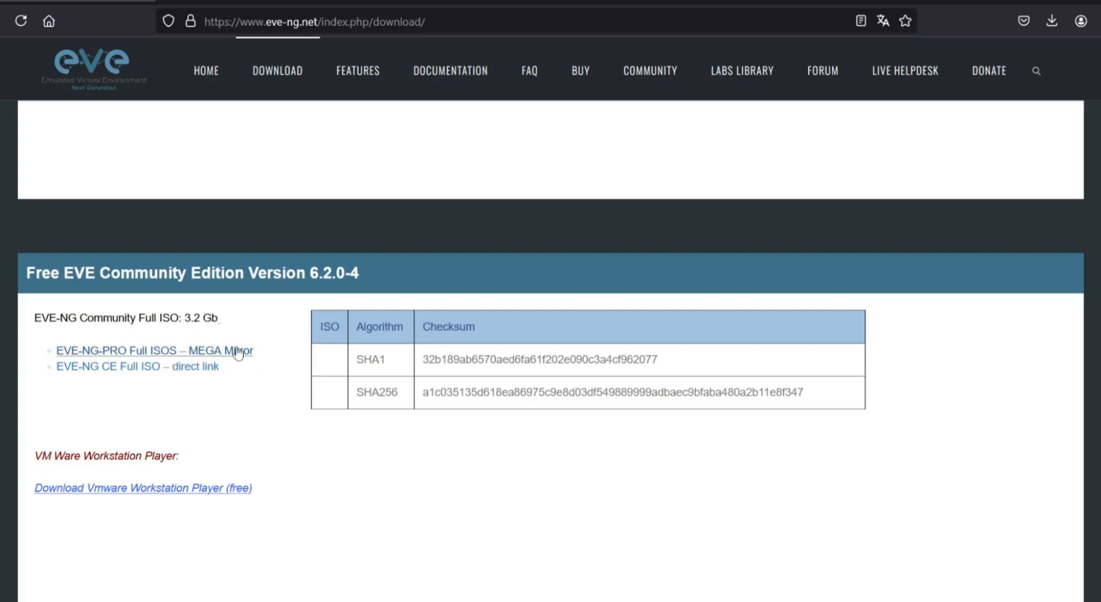
{"action": "right_click", "coordinate": [238, 352]}
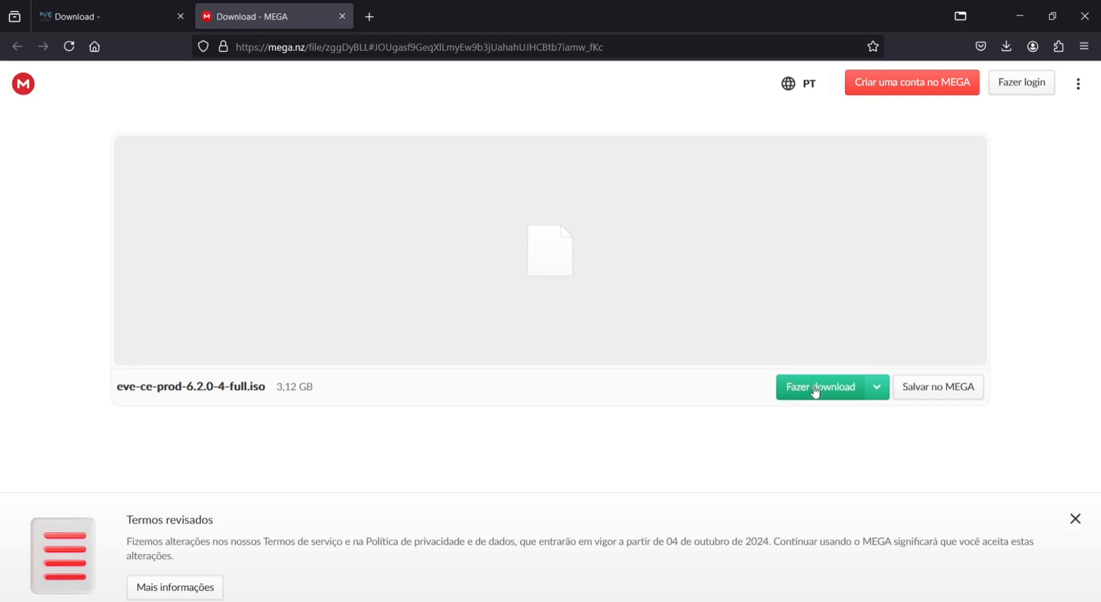
{"action": "key", "text": "ctrl+w"}
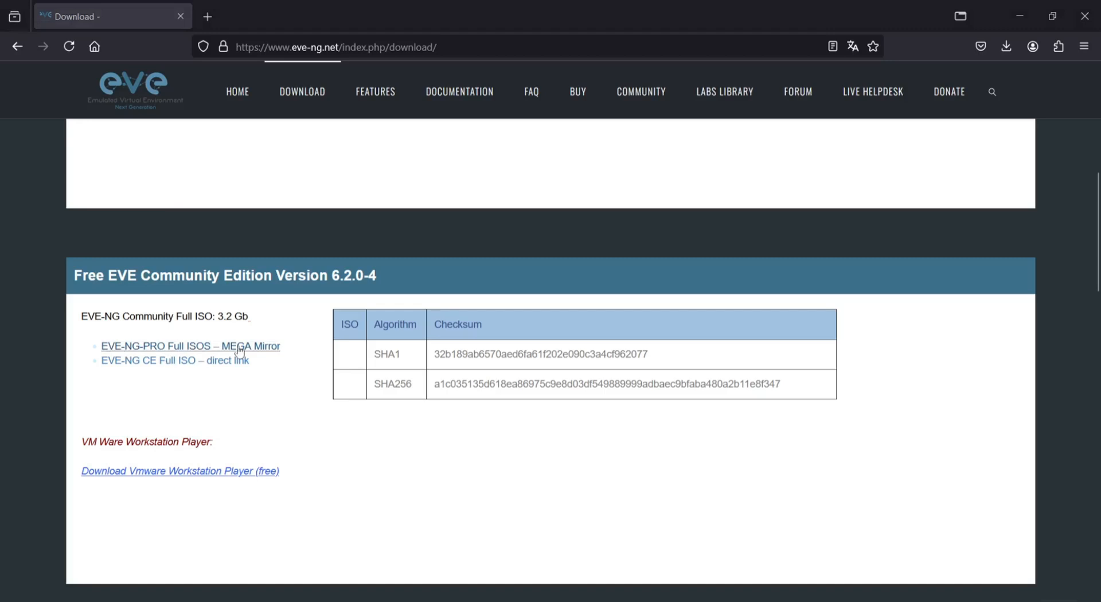
- Start downloading the Community ISO and the Windows client pack from its MEGA page
{"action": "left_click", "coordinate": [158, 361]}
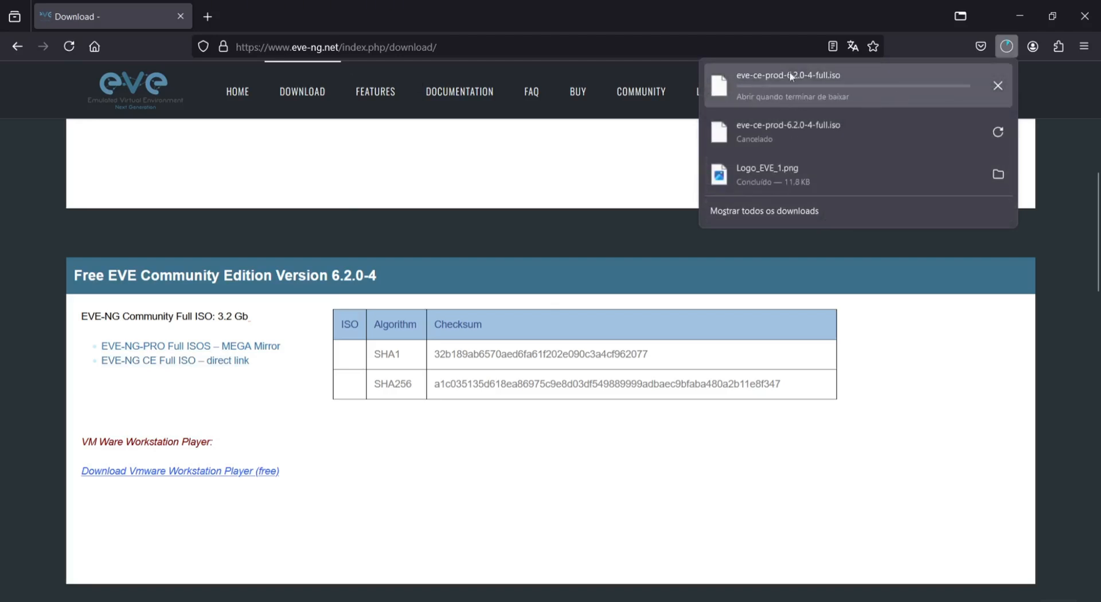
{"action": "scroll", "coordinate": [272, 188], "scroll_direction": "down", "scroll_amount": 6}
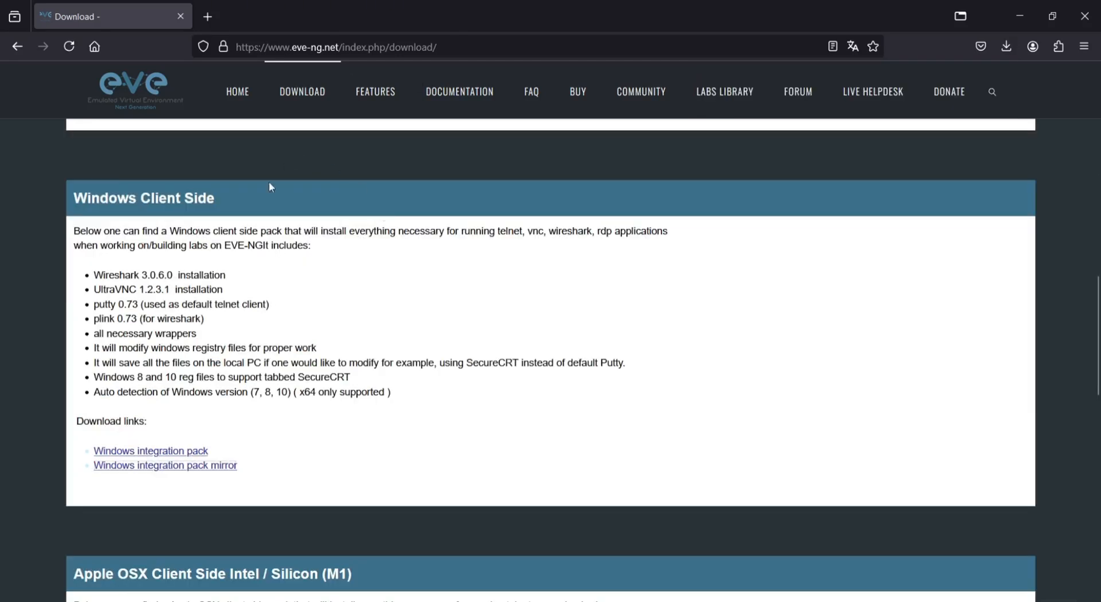
{"action": "left_click", "coordinate": [182, 451]}
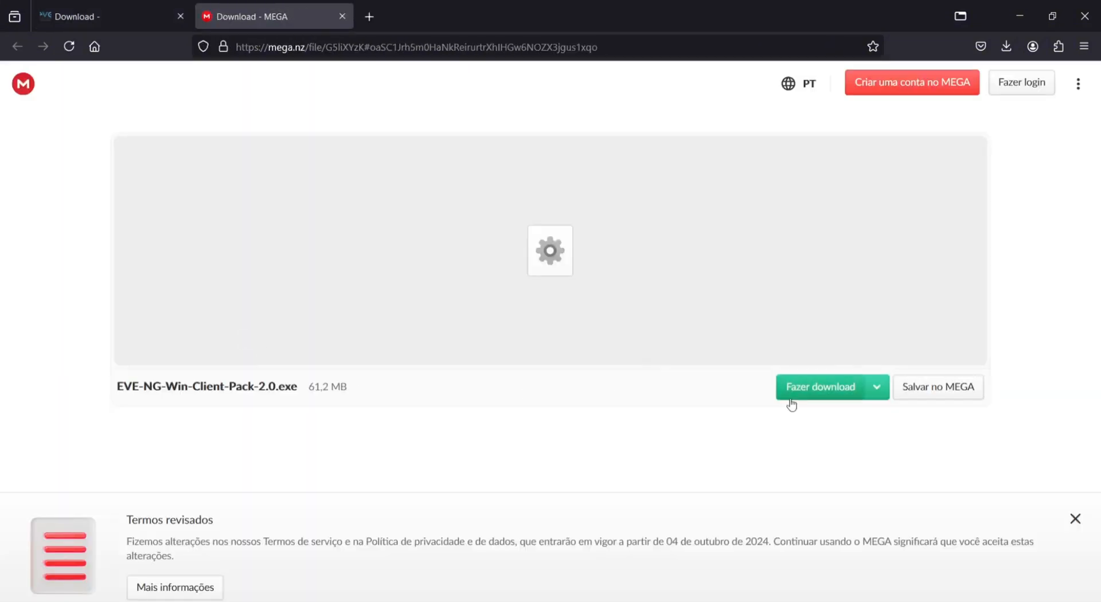
{"action": "left_click", "coordinate": [795, 401]}
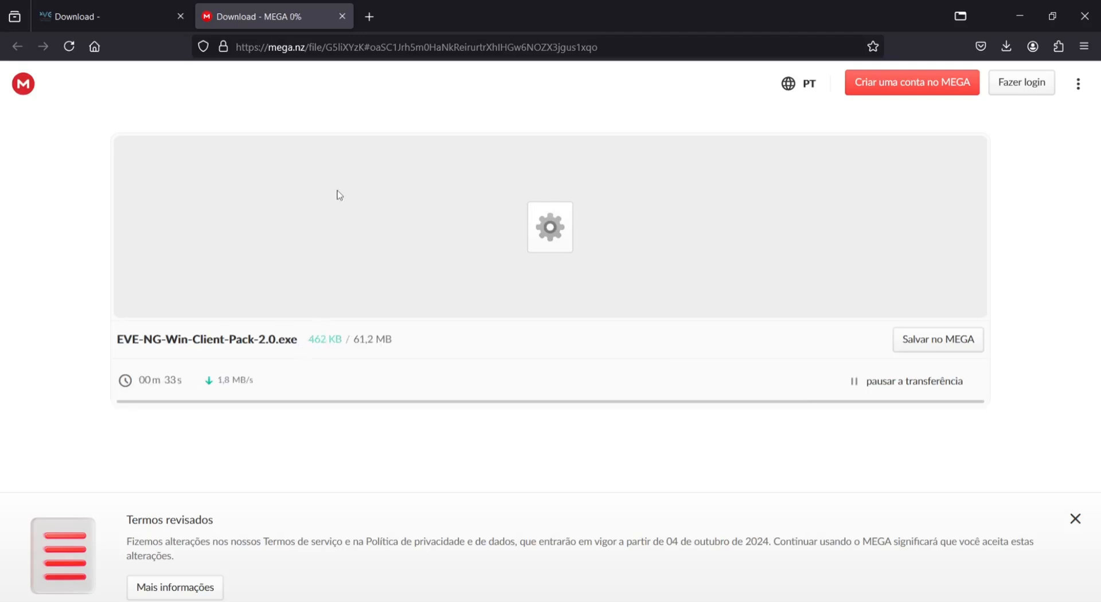
- Back on the EVE-NG download page, close the downloads list, scroll to Apple OSX, and open a new tab
{"action": "left_click", "coordinate": [118, 15]}
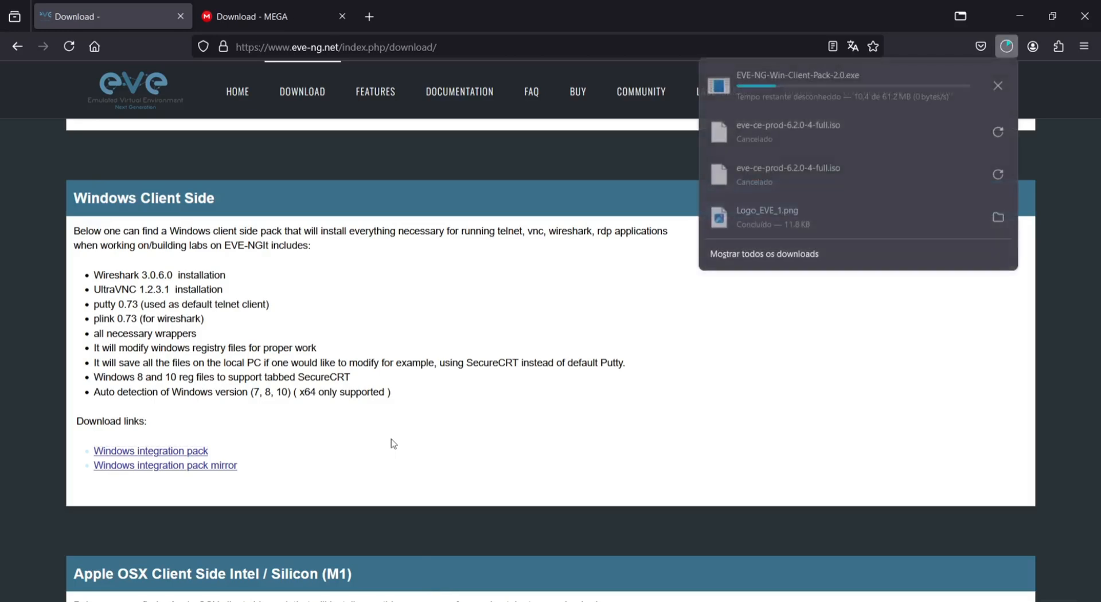
{"action": "scroll", "coordinate": [393, 445], "scroll_direction": "down", "scroll_amount": 2}
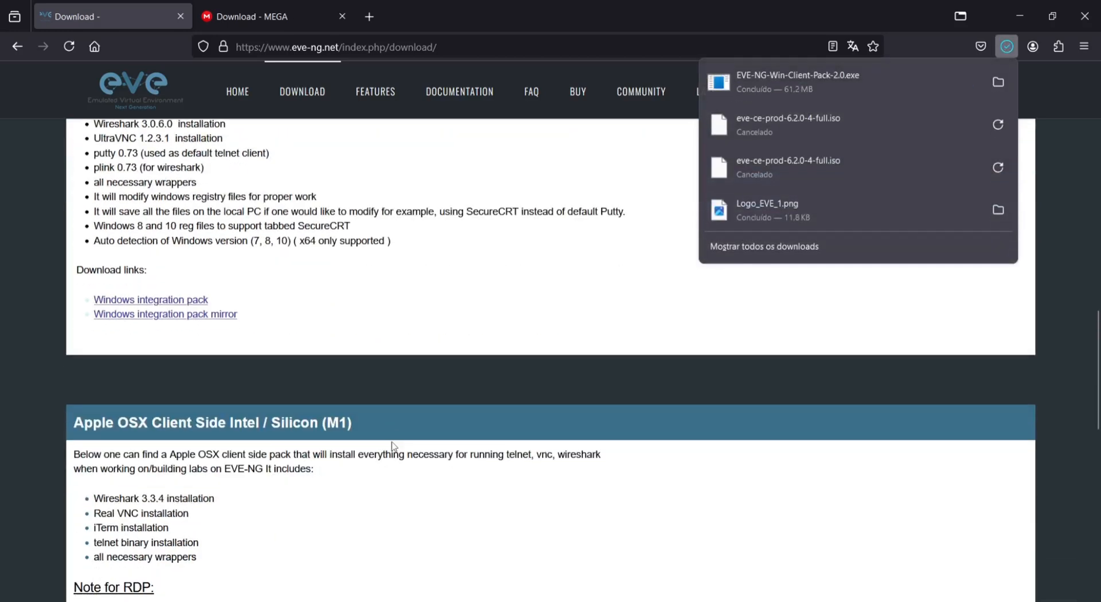
{"action": "left_click", "coordinate": [875, 330]}
{"action": "scroll", "coordinate": [538, 510], "scroll_direction": "down", "scroll_amount": 3}
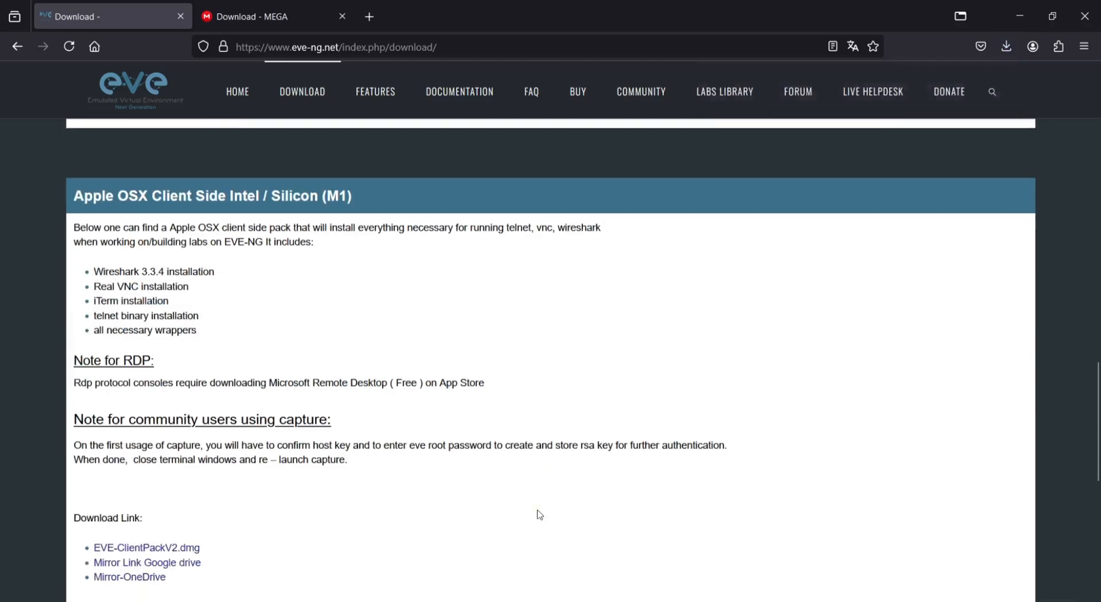
{"action": "left_click", "coordinate": [369, 17]}
- Search for 'broadcom', open the Broadcom Inc. website, and go to its Support Portal
{"action": "type", "text": "broadcom"}
{"action": "key", "text": "Return"}
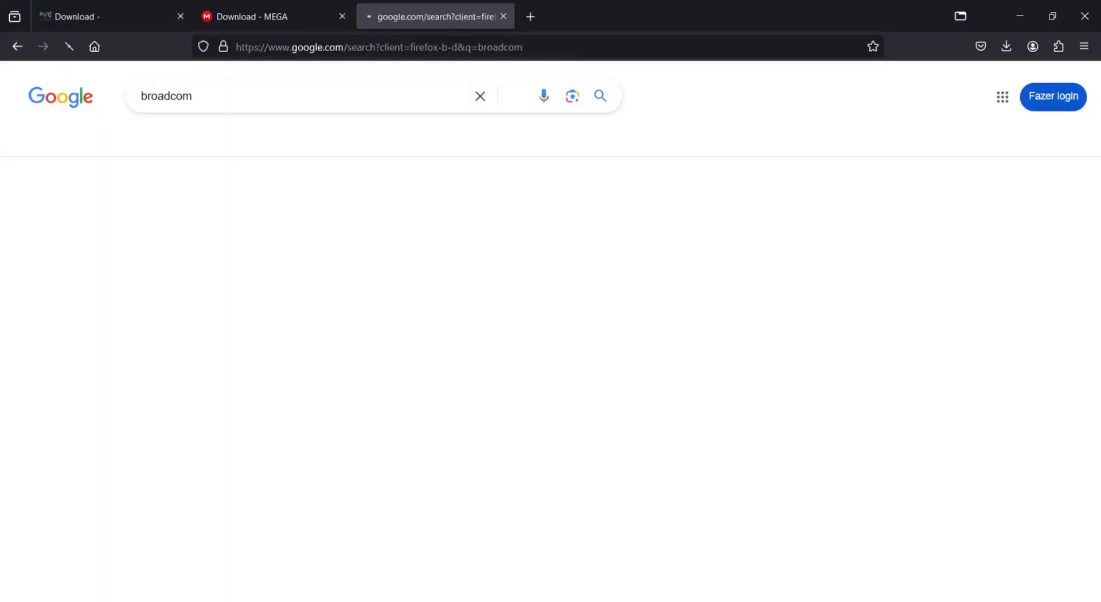
{"action": "left_click", "coordinate": [175, 260]}
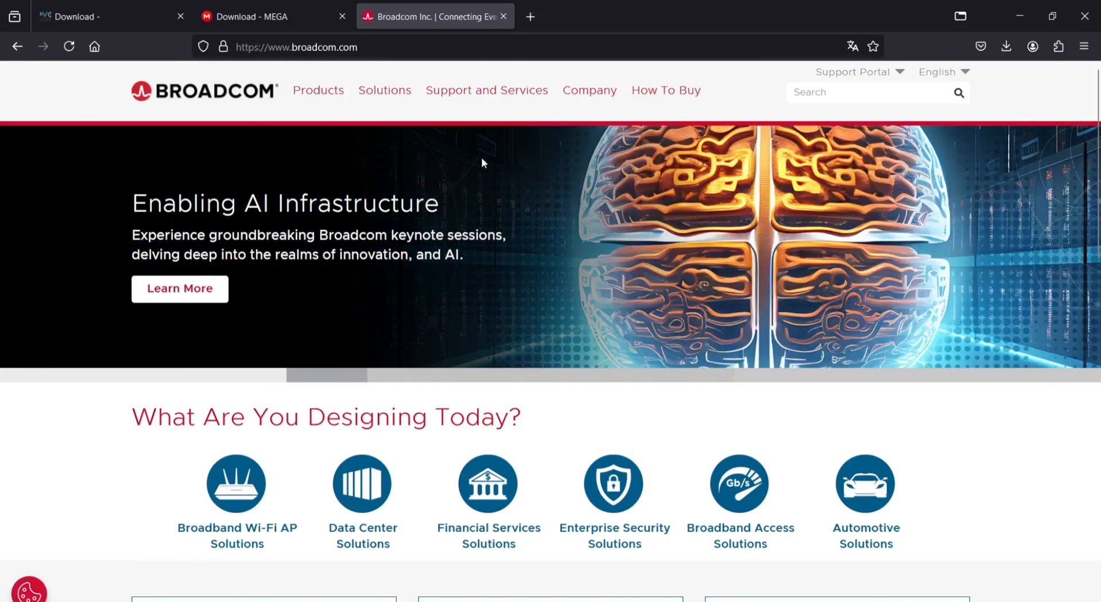
{"action": "left_click", "coordinate": [898, 72]}
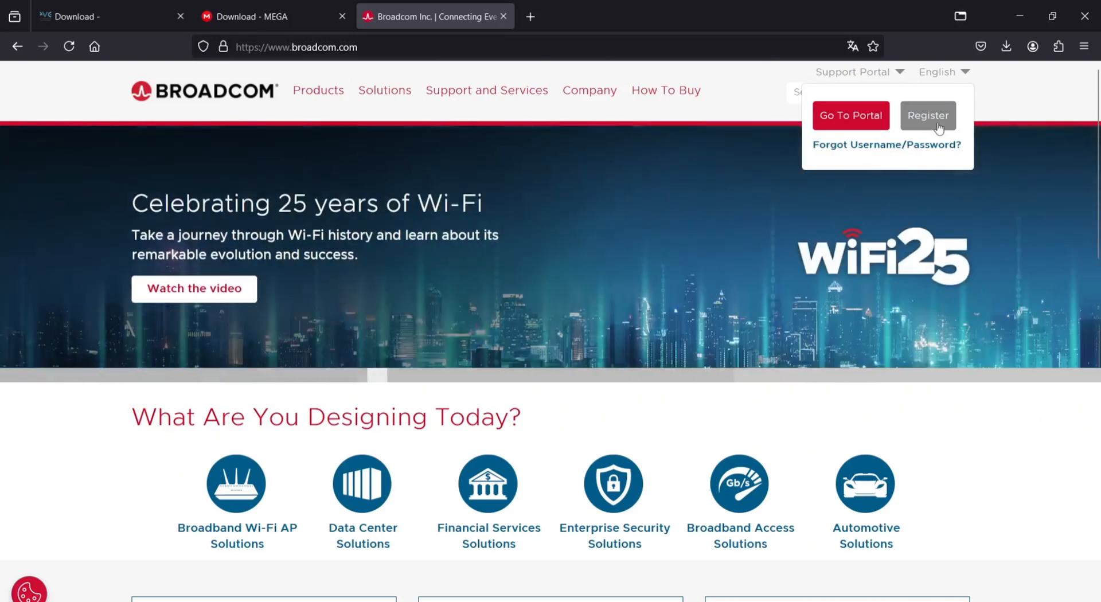
{"action": "left_click", "coordinate": [863, 127]}
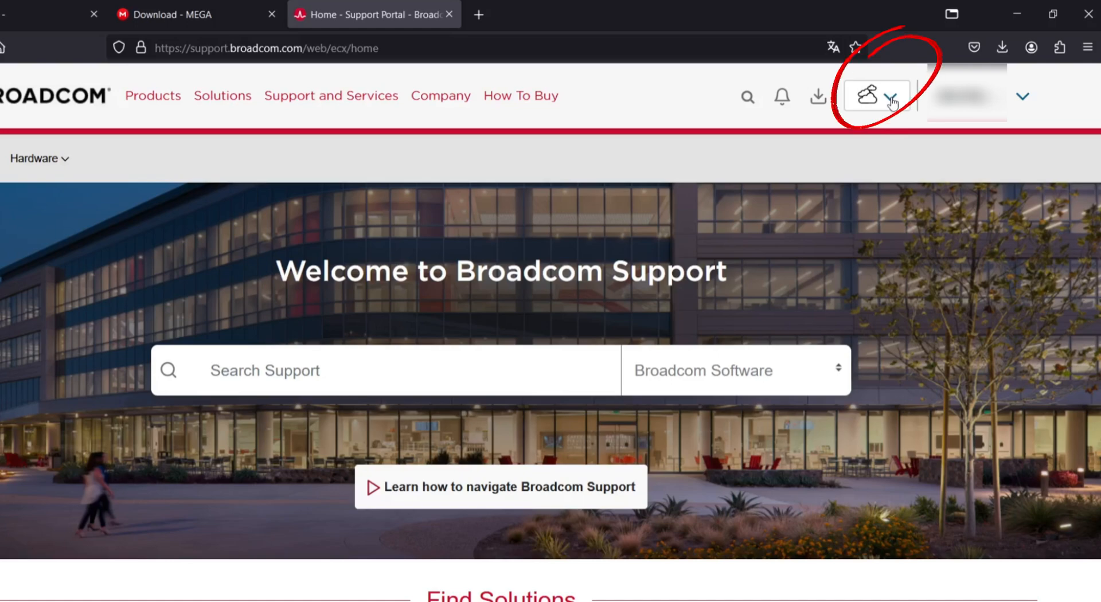
- Switch the portal to VMware Cloud Foundation, open My Downloads, and search products for 'workstation'
{"action": "left_click", "coordinate": [891, 100]}
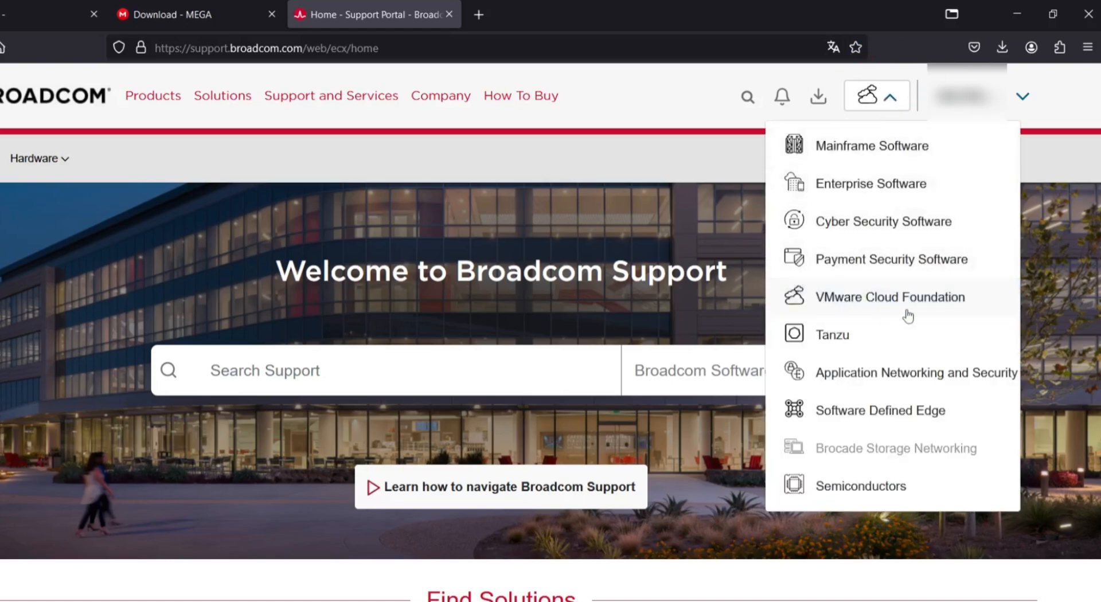
{"action": "left_click", "coordinate": [935, 297]}
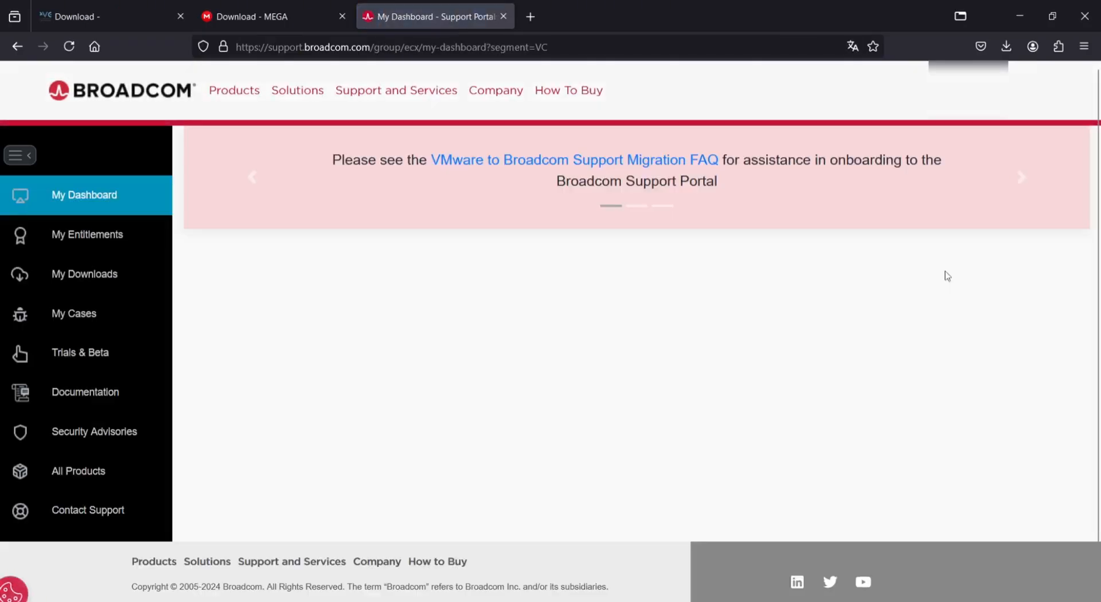
{"action": "left_click", "coordinate": [84, 276]}
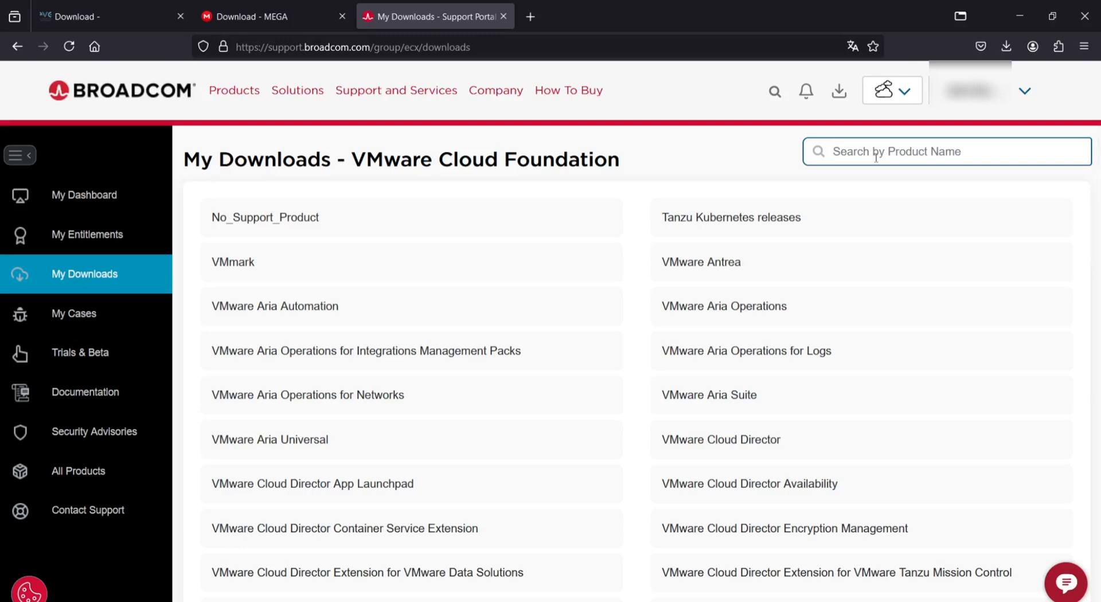
{"action": "type", "text": "worksta"}
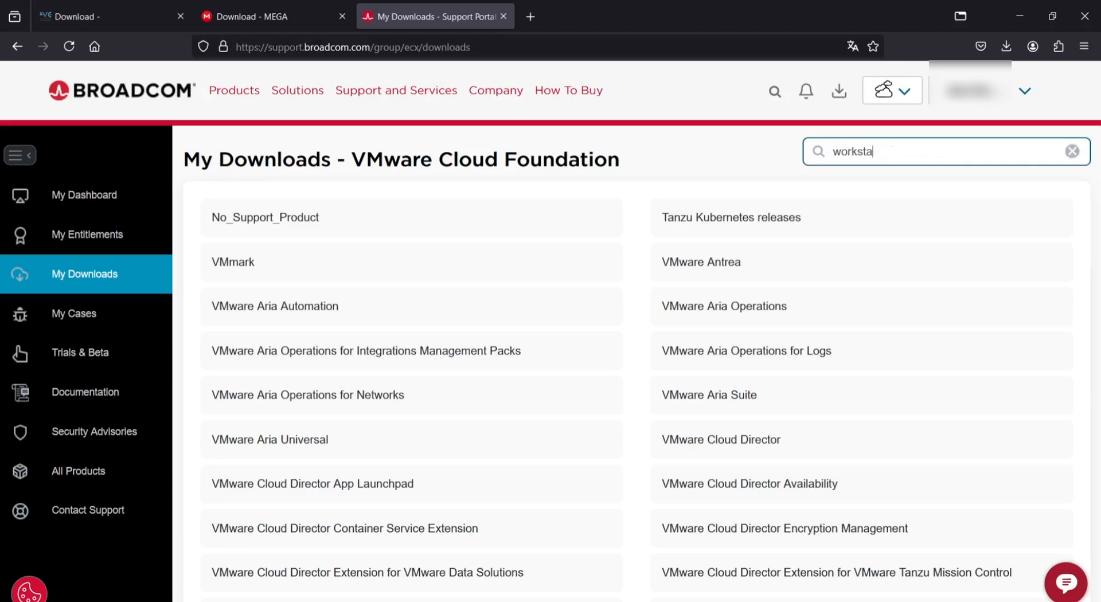
{"action": "type", "text": "tion"}
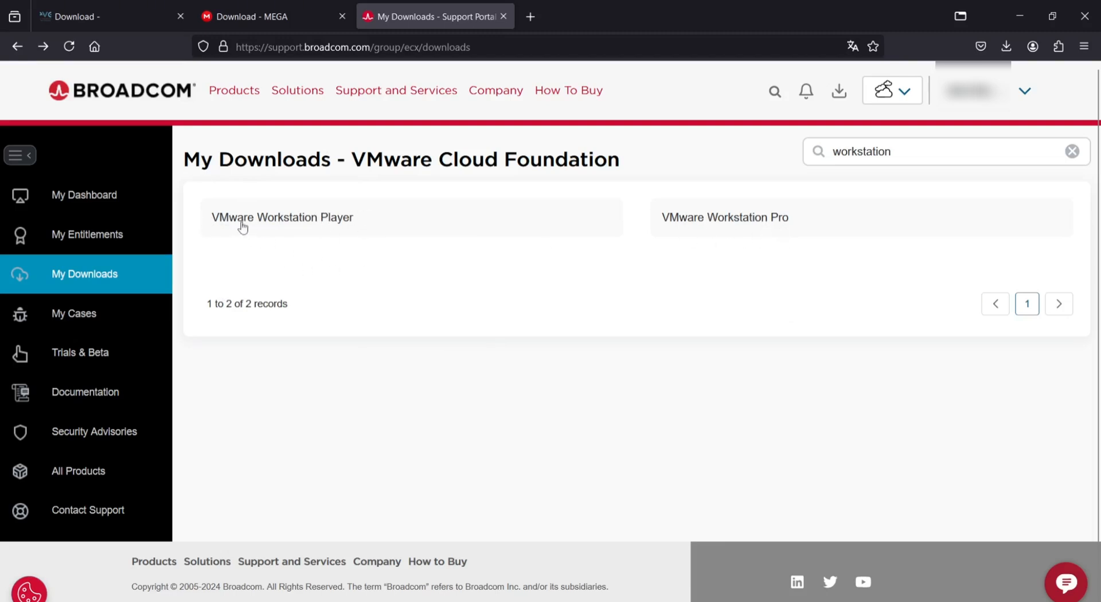
- Open VMware Workstation Player, expand Player 17, review release 17.6.1's files, then go back to the releases
{"action": "left_click", "coordinate": [303, 221]}
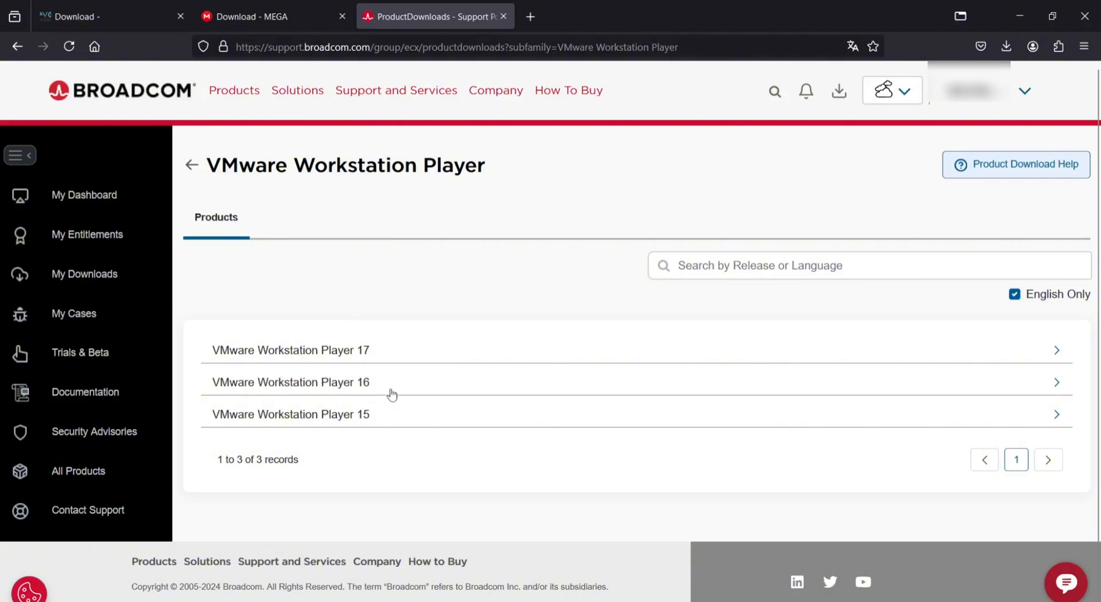
{"action": "left_click", "coordinate": [358, 383]}
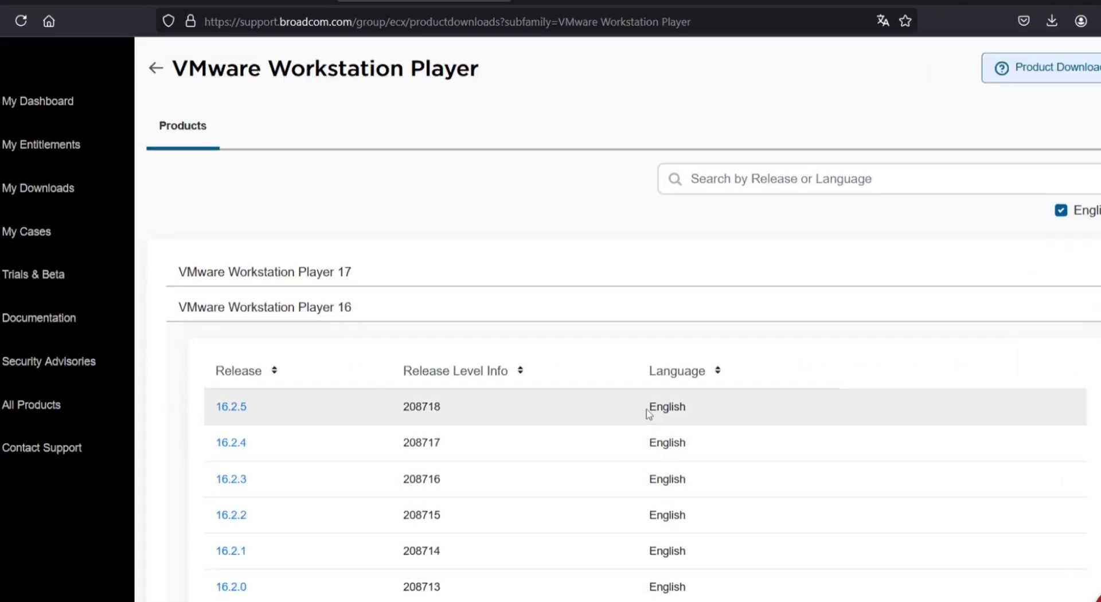
{"action": "left_click", "coordinate": [343, 315]}
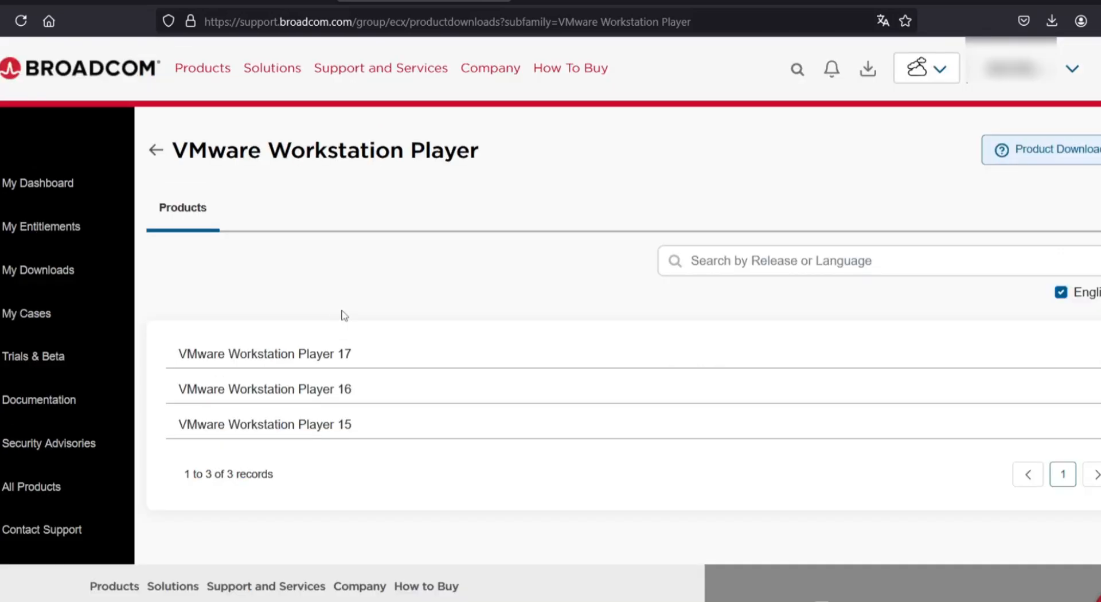
{"action": "left_click", "coordinate": [361, 363]}
{"action": "scroll", "coordinate": [344, 420], "scroll_direction": "down", "scroll_amount": 2}
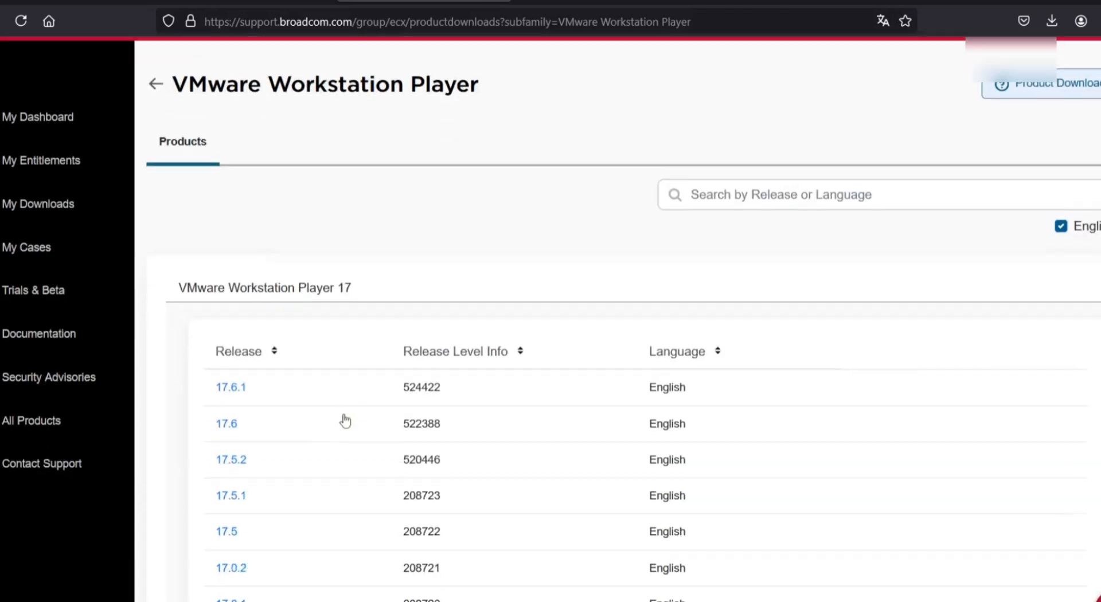
{"action": "left_click", "coordinate": [232, 371]}
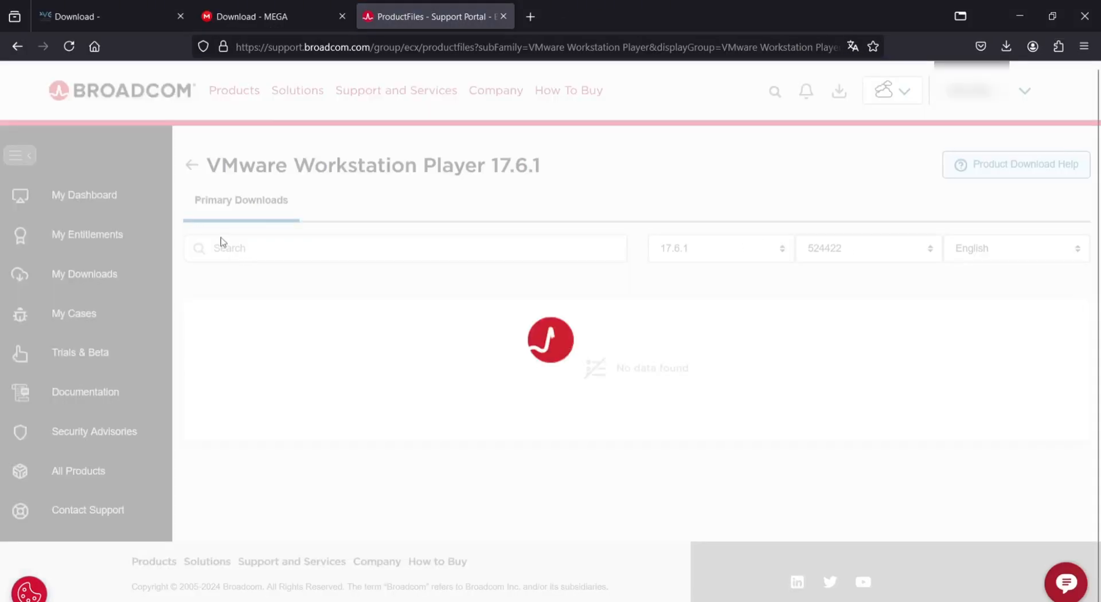
{"action": "scroll", "coordinate": [974, 491], "scroll_direction": "down", "scroll_amount": 3}
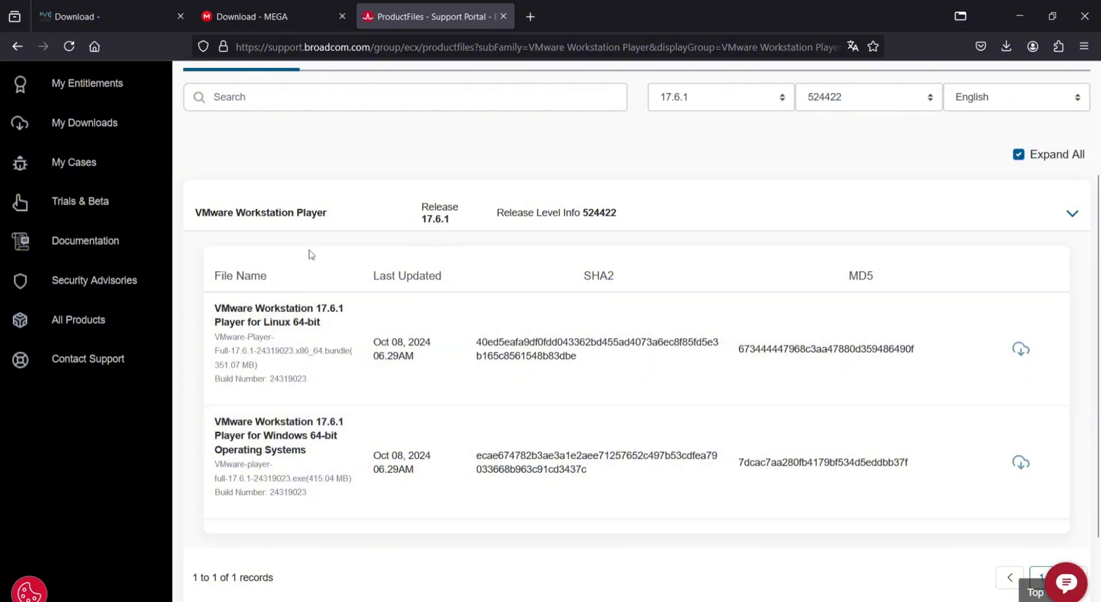
{"action": "scroll", "coordinate": [298, 249], "scroll_direction": "up", "scroll_amount": 3}
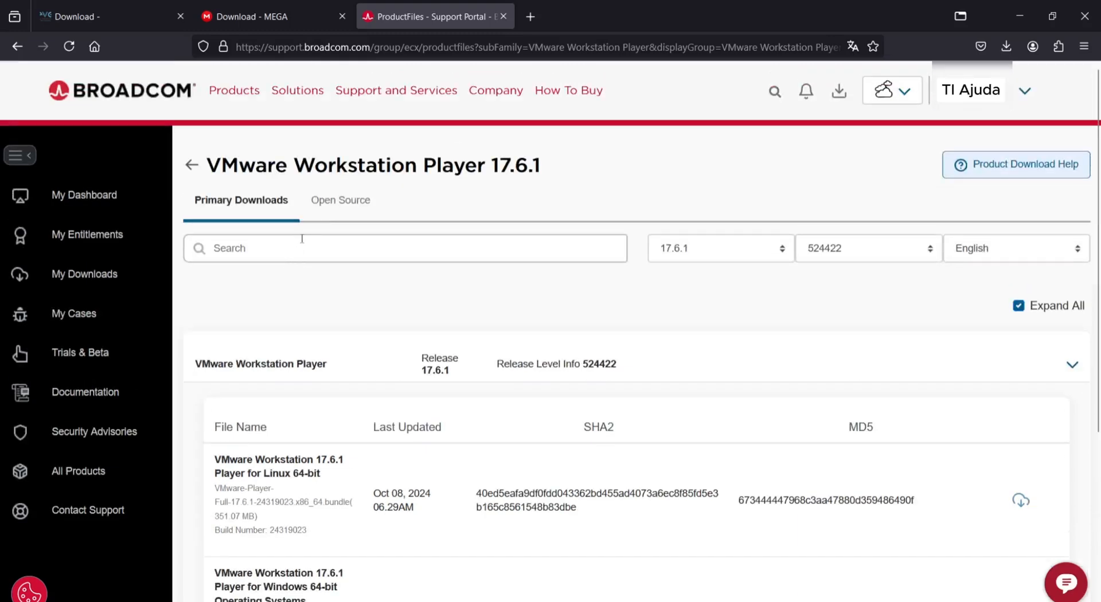
{"action": "left_click", "coordinate": [192, 165]}
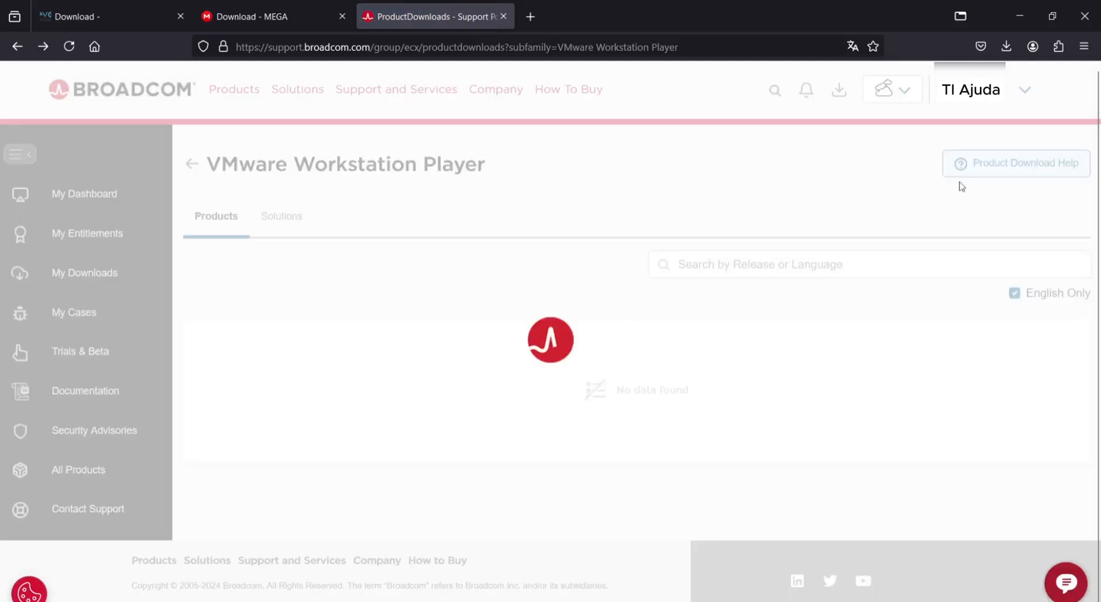
- Return to My Downloads, search 'workstation', and open VMware Workstation Pro
{"action": "left_click", "coordinate": [191, 166]}
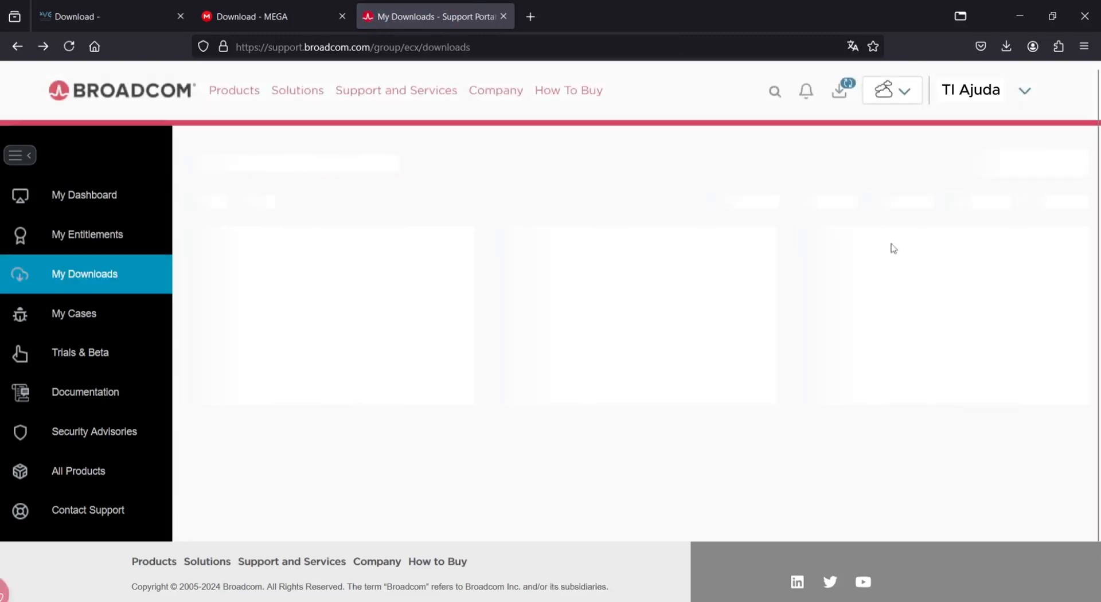
{"action": "left_click", "coordinate": [901, 146]}
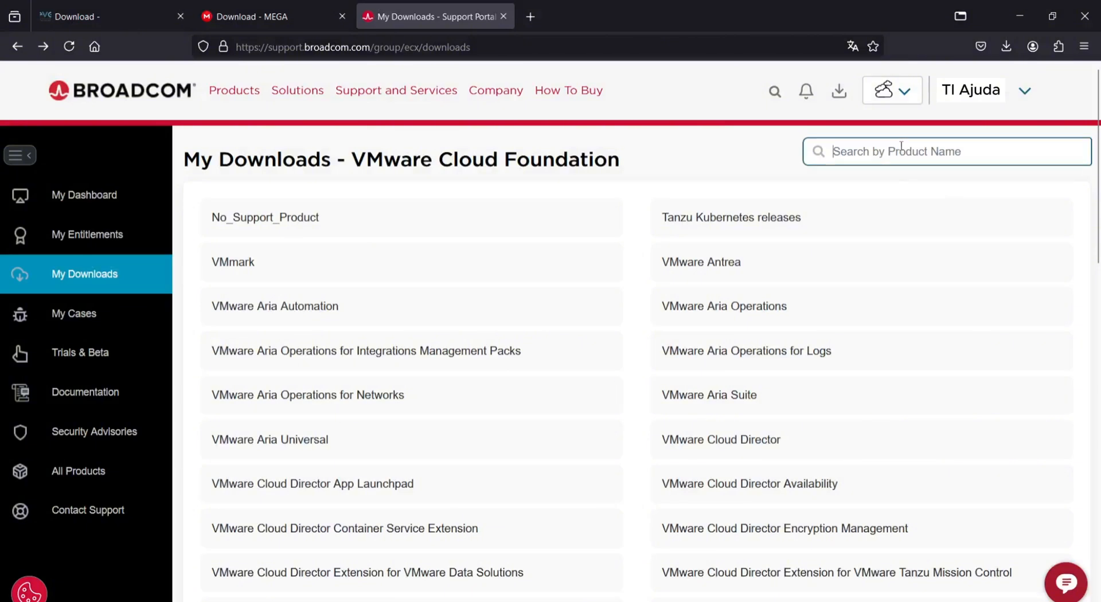
{"action": "type", "text": "workstation"}
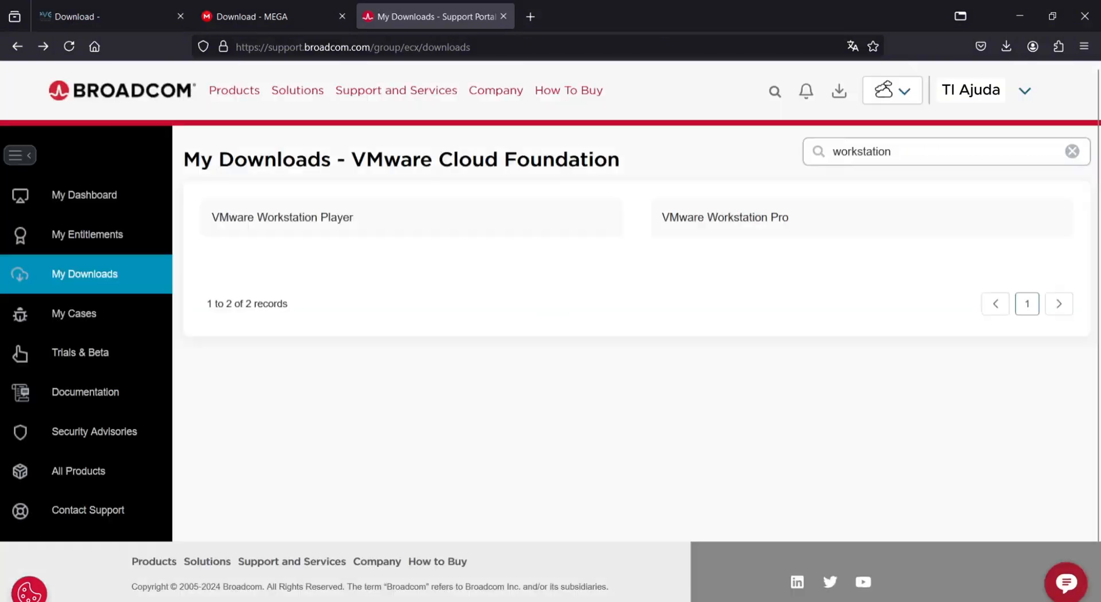
{"action": "left_click", "coordinate": [748, 220]}
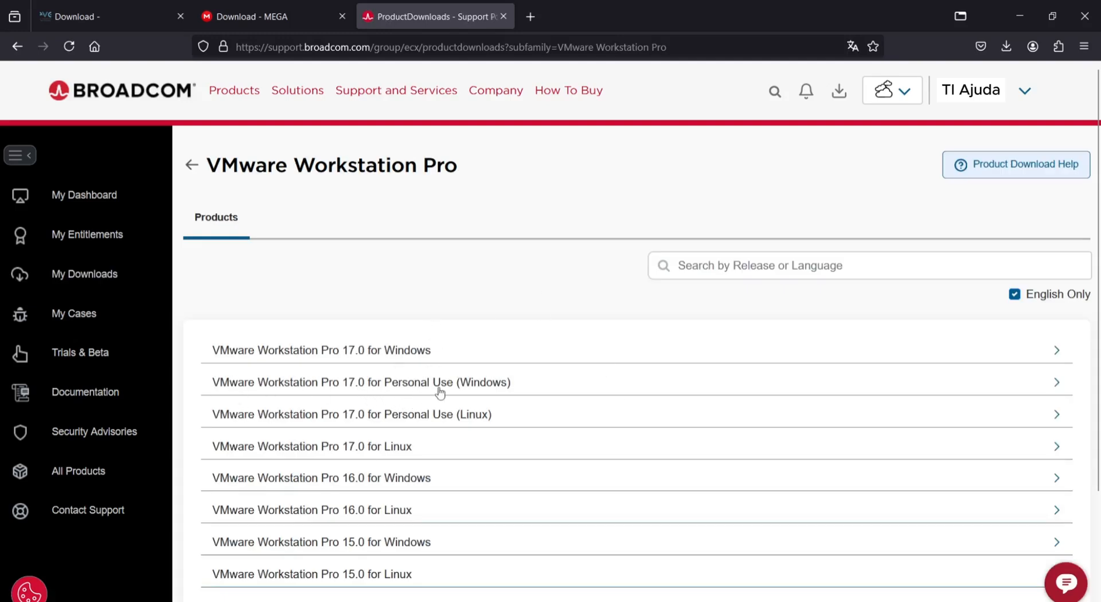
- Download the Personal Use (Windows) 17.6.1 installer, VMware-workstation-full-17.6.1-24319023.exe
{"action": "left_click", "coordinate": [482, 386]}
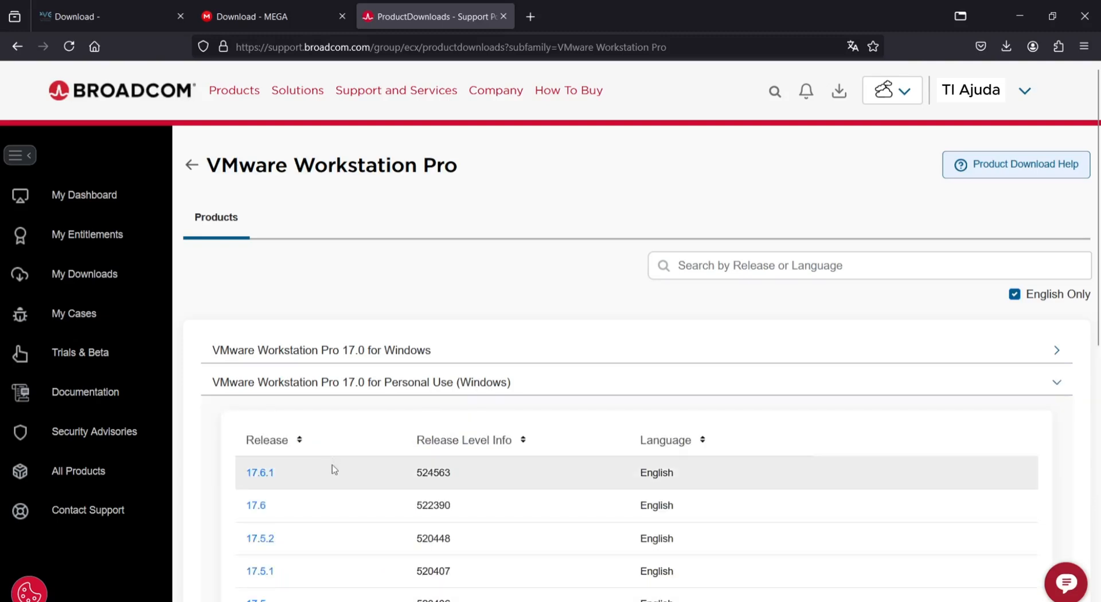
{"action": "left_click", "coordinate": [260, 475]}
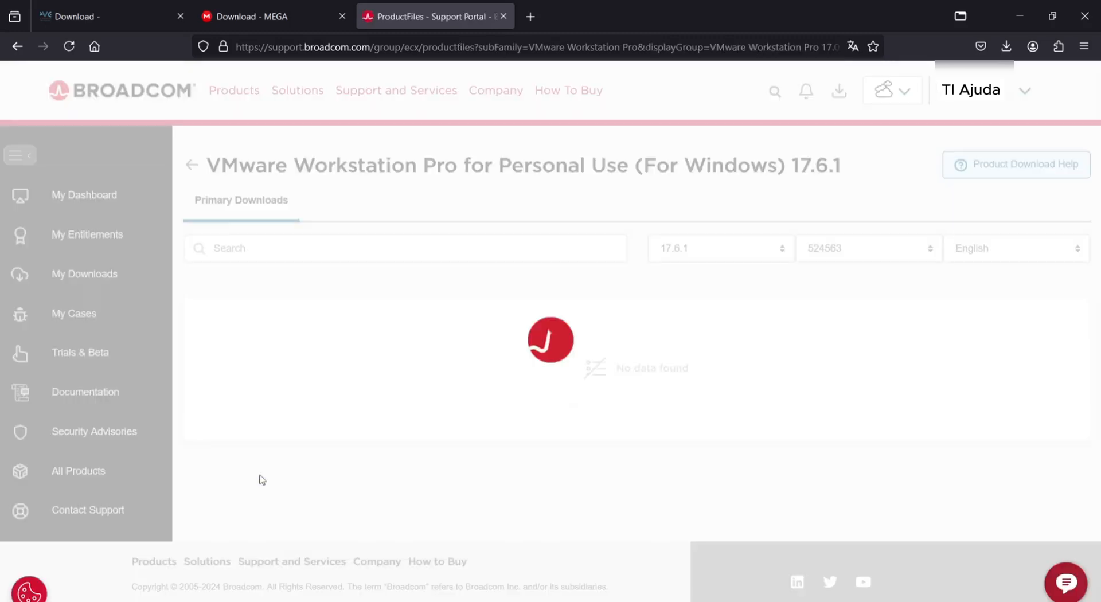
{"action": "scroll", "coordinate": [367, 329], "scroll_direction": "down", "scroll_amount": 2}
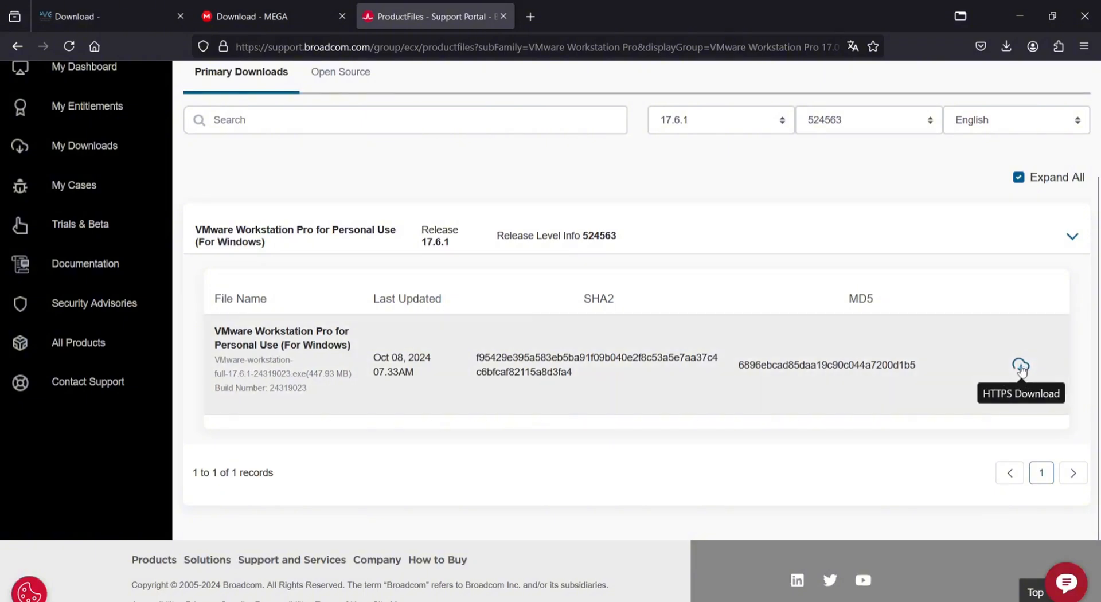
{"action": "scroll", "coordinate": [1021, 370], "scroll_direction": "up", "scroll_amount": 2}
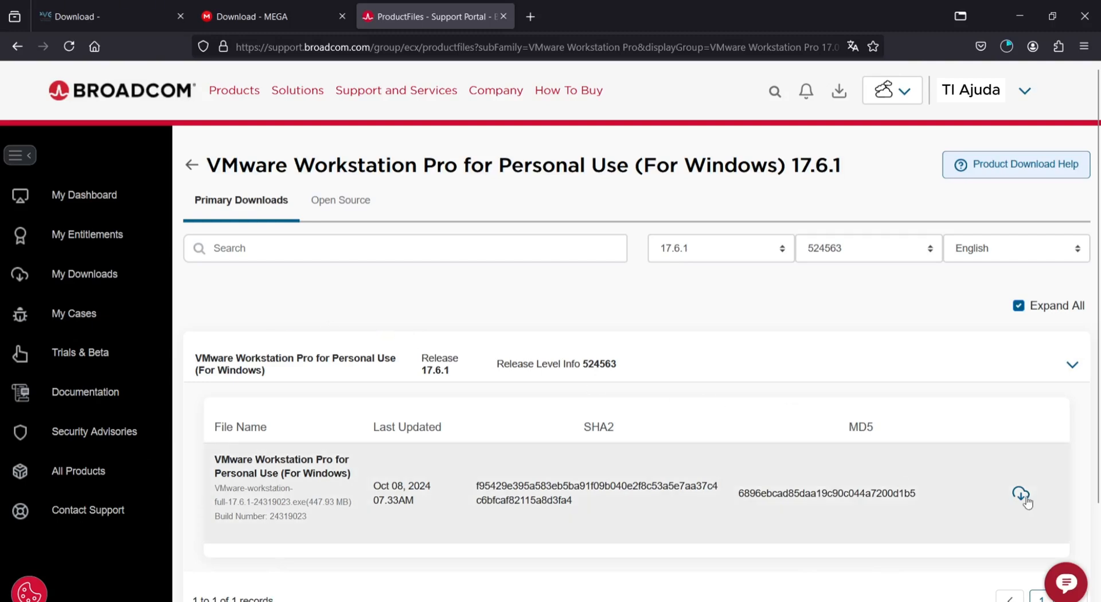
{"action": "left_click", "coordinate": [1006, 46]}
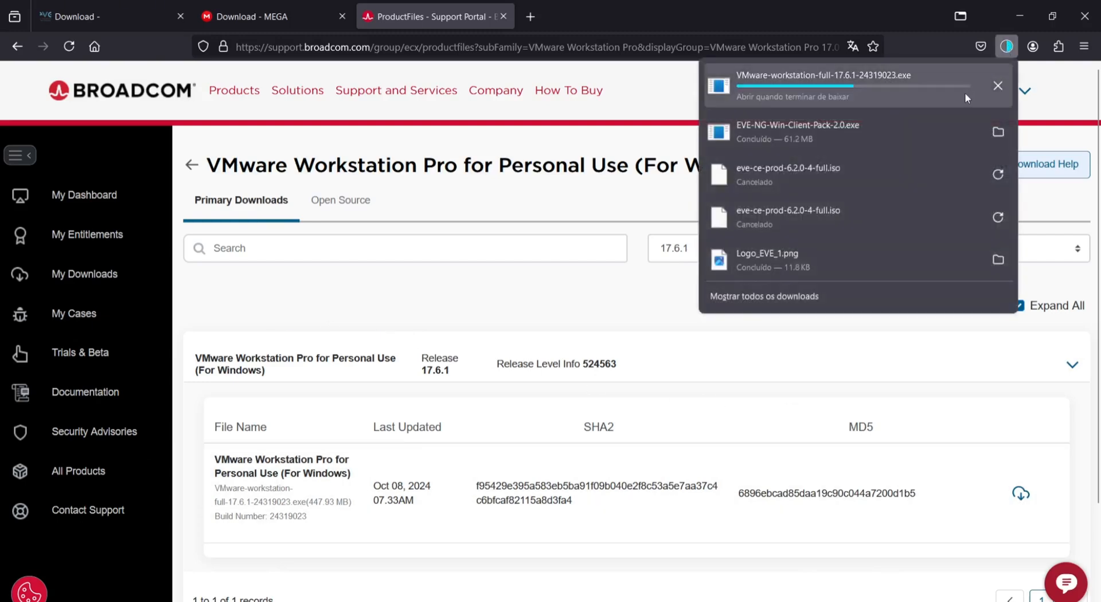
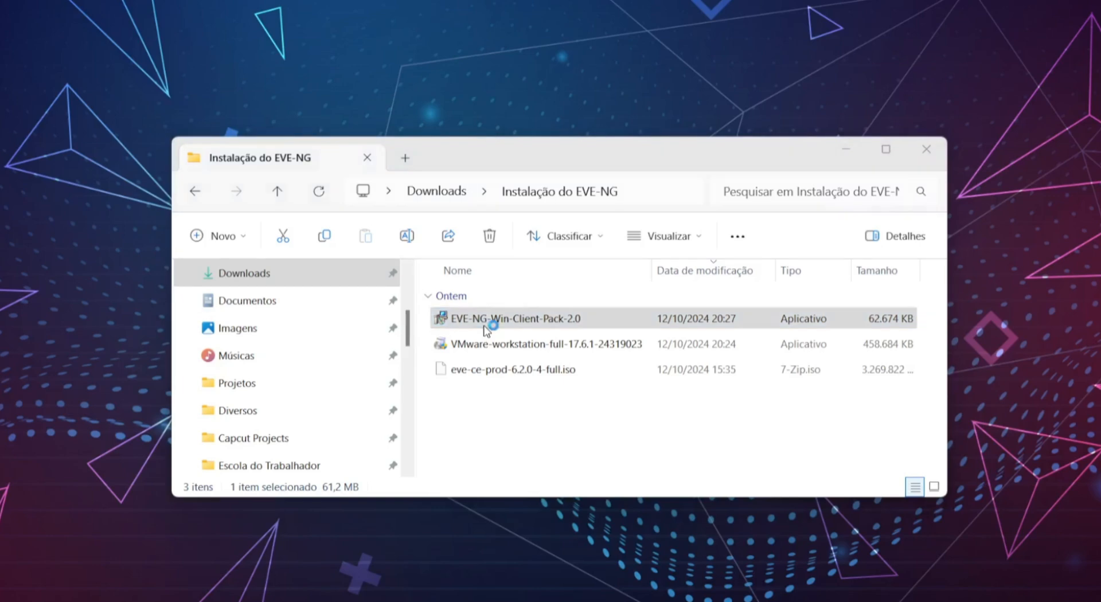
- Install the EVE-NG Win Client Pack with the Wireshark 3.0.6 and UltraVNC 1.2.3 components
{"action": "left_click", "coordinate": [690, 466]}
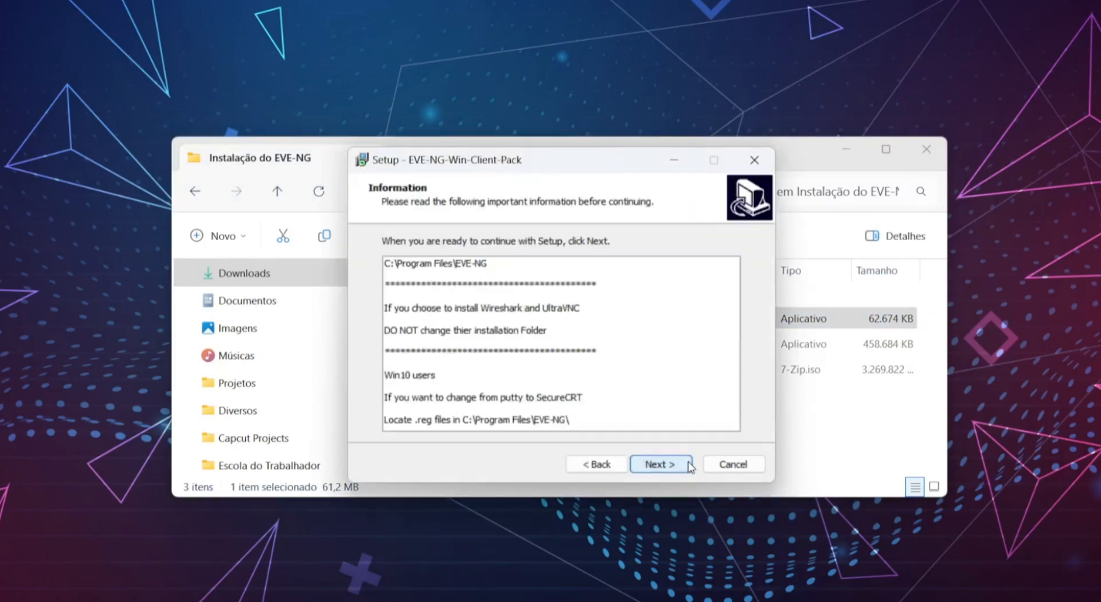
{"action": "left_click", "coordinate": [690, 466]}
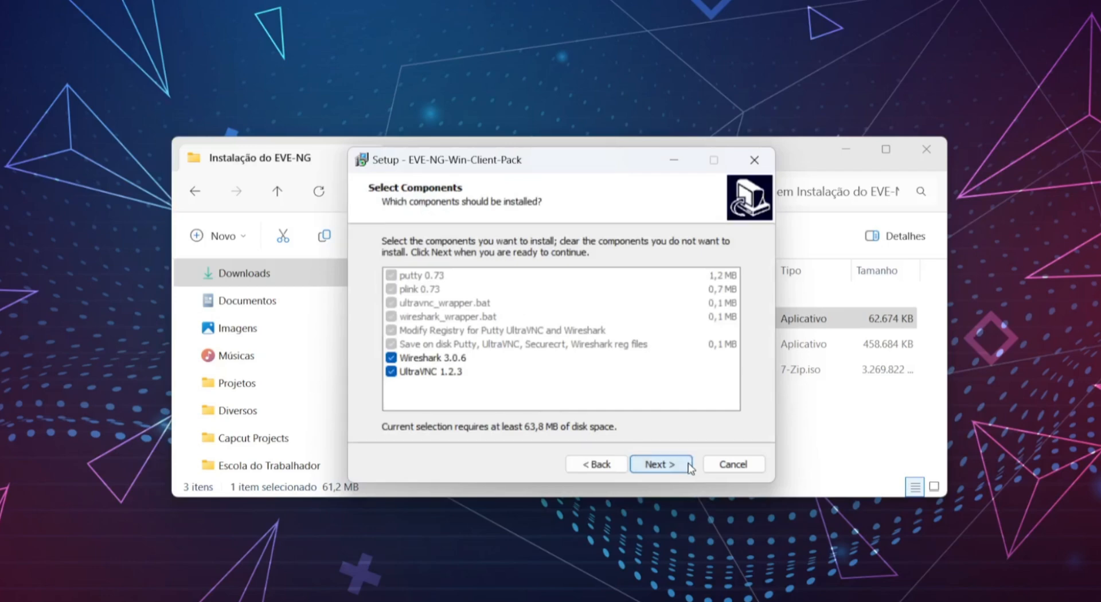
{"action": "left_click", "coordinate": [639, 374]}
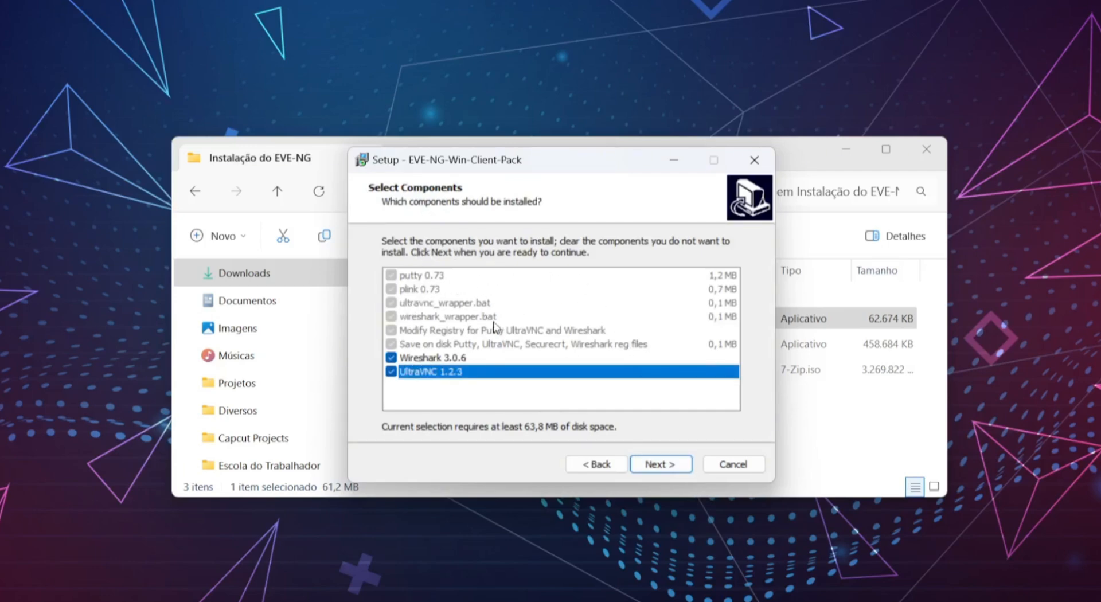
{"action": "left_click", "coordinate": [675, 467]}
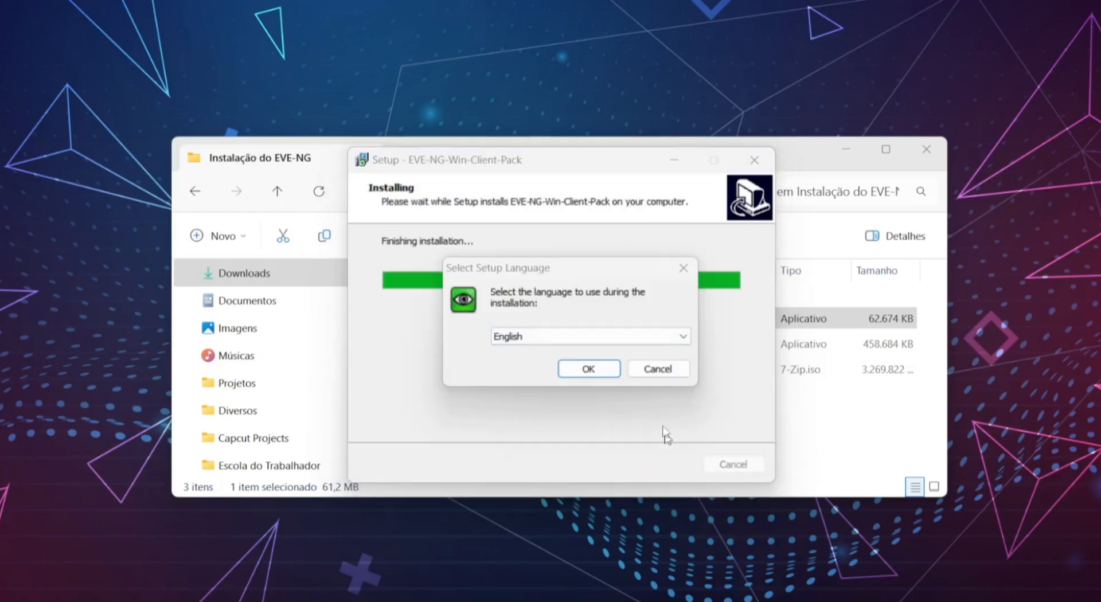
- Run UltraVNC setup in English and accept its license agreement
{"action": "left_click", "coordinate": [602, 343]}
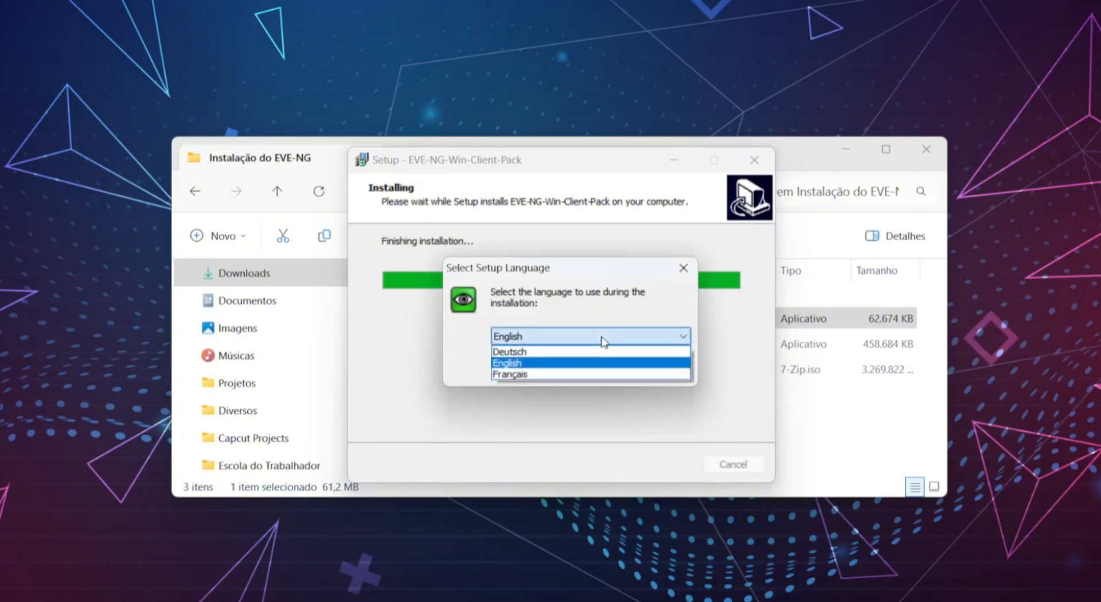
{"action": "left_click", "coordinate": [600, 301]}
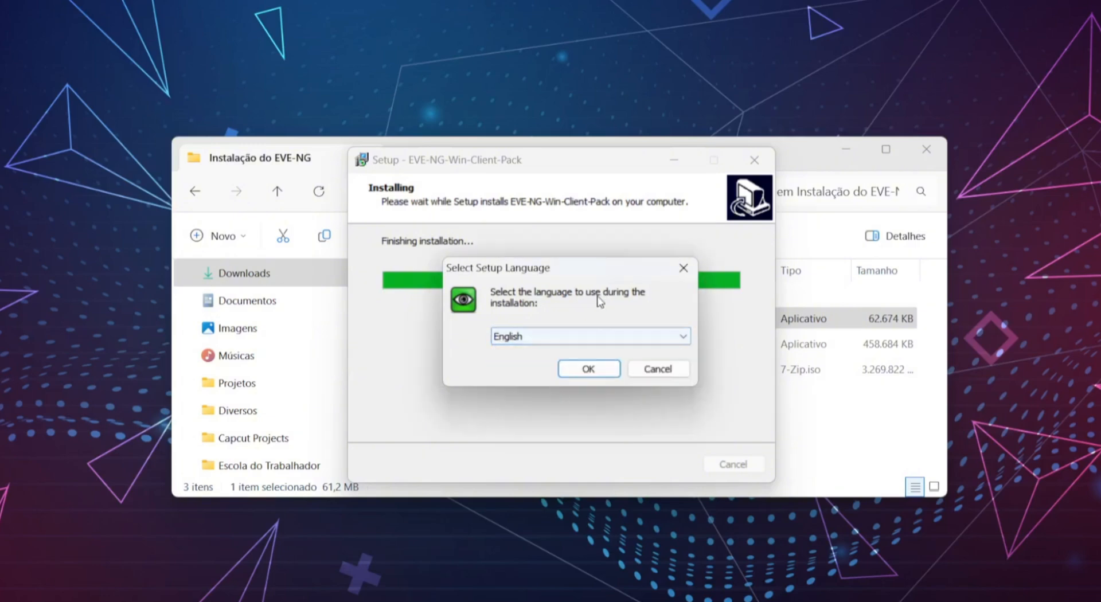
{"action": "left_click", "coordinate": [589, 369]}
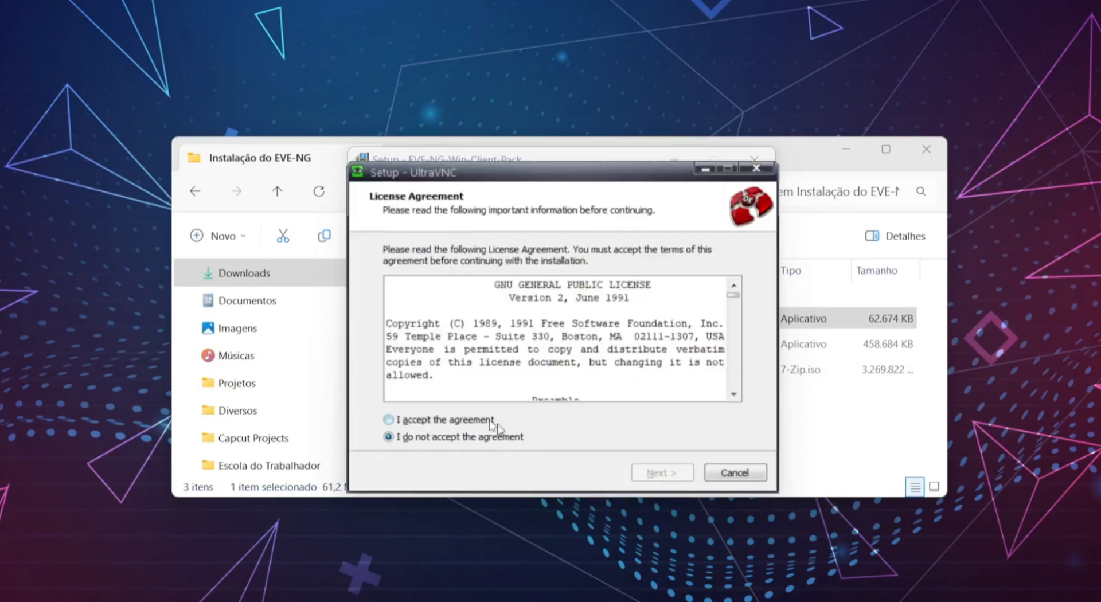
{"action": "left_click", "coordinate": [491, 423]}
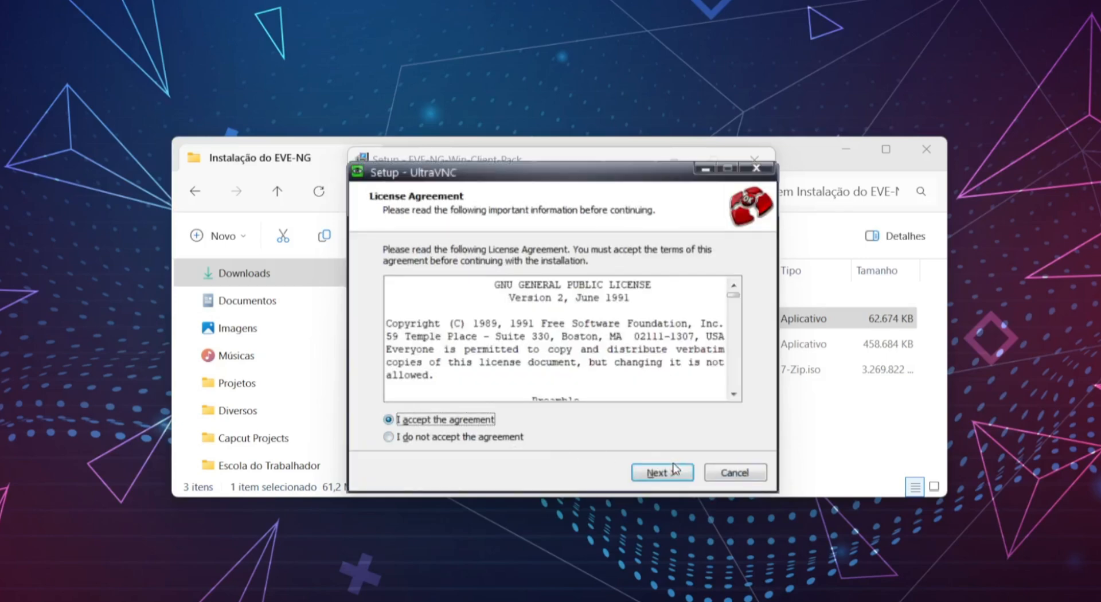
{"action": "left_click", "coordinate": [663, 472]}
- Install UltraVNC with its default location, all components, the UltraVNC shortcuts folder and default server tasks
{"action": "left_click", "coordinate": [662, 473]}
{"action": "left_click", "coordinate": [663, 473]}
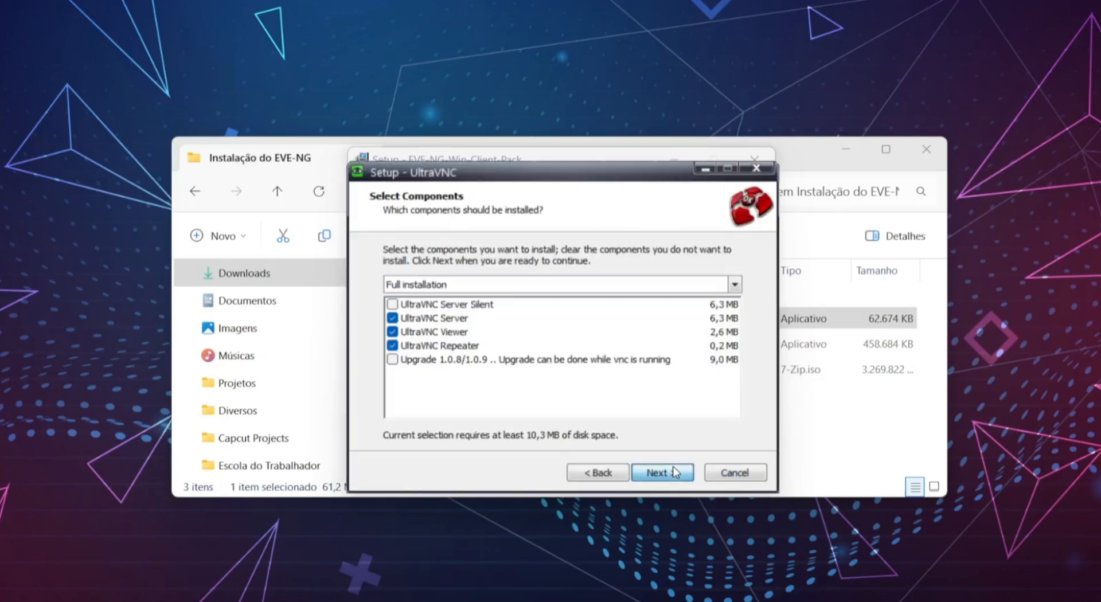
{"action": "left_click", "coordinate": [675, 473]}
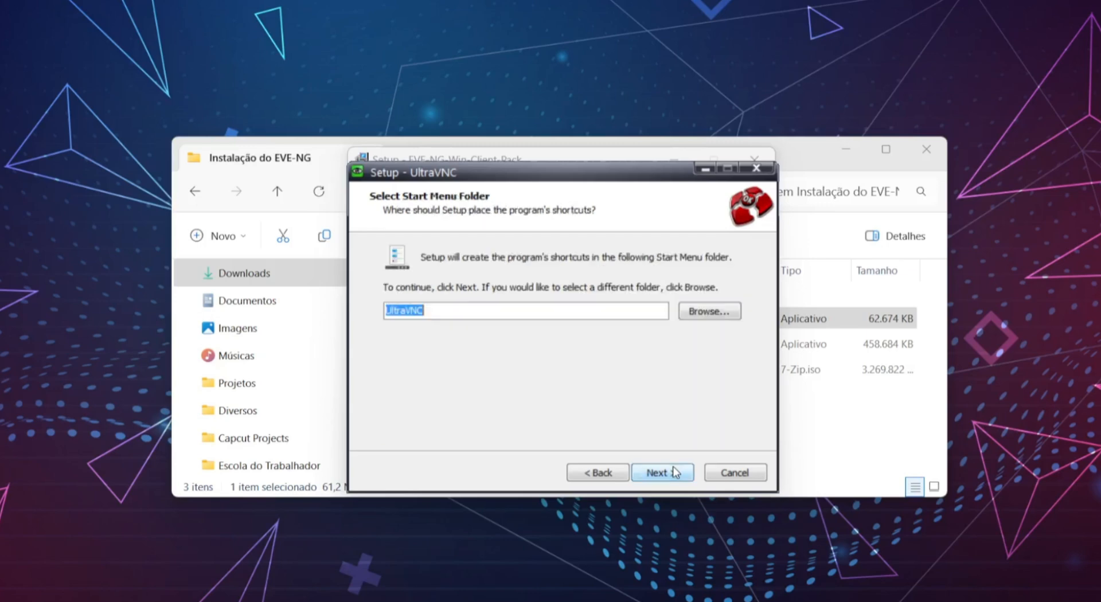
{"action": "left_click", "coordinate": [675, 472]}
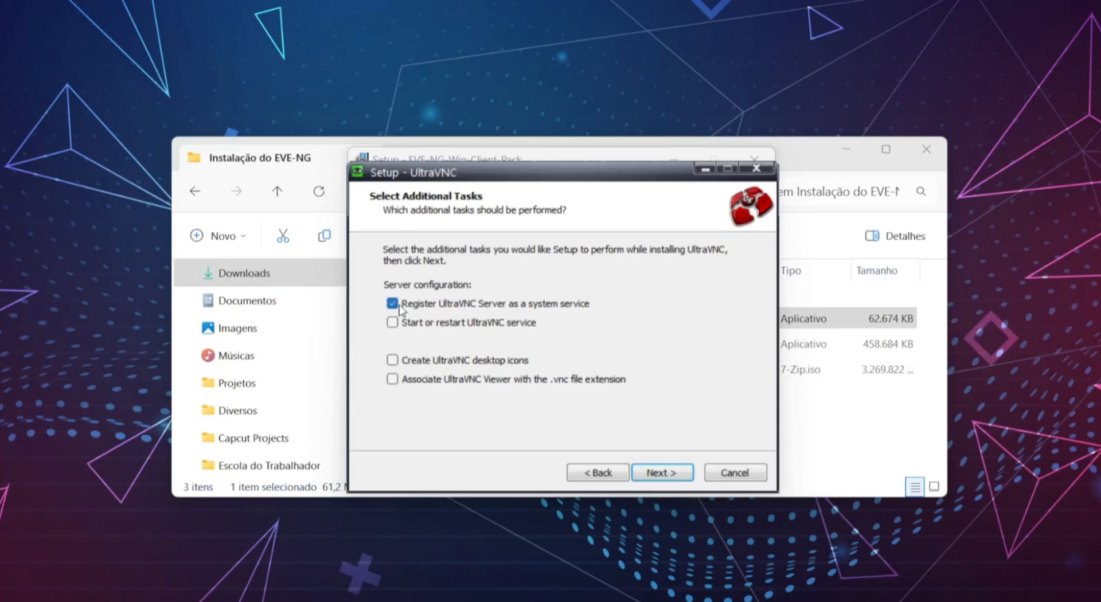
{"action": "left_click", "coordinate": [682, 479]}
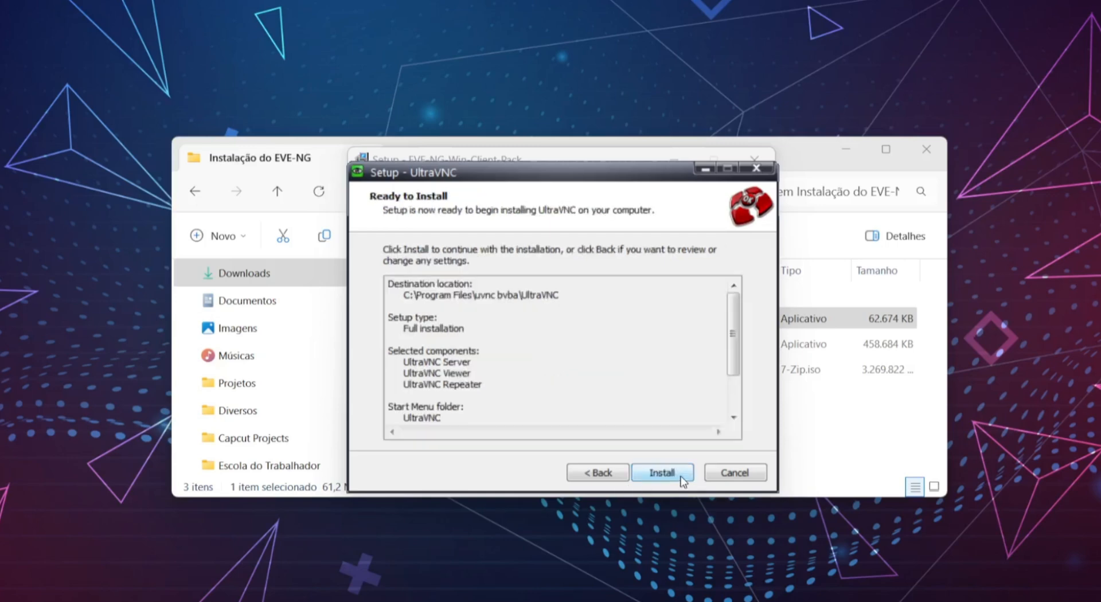
{"action": "left_click", "coordinate": [684, 480]}
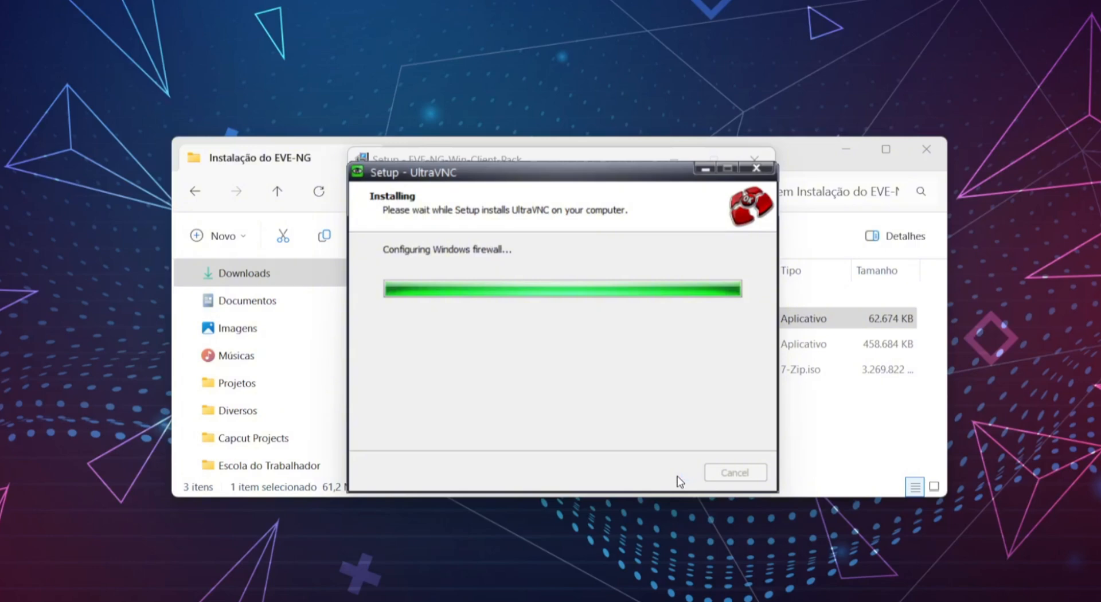
- Finish UltraVNC setup with 'Show latest versions' unchecked
{"action": "left_click", "coordinate": [680, 480]}
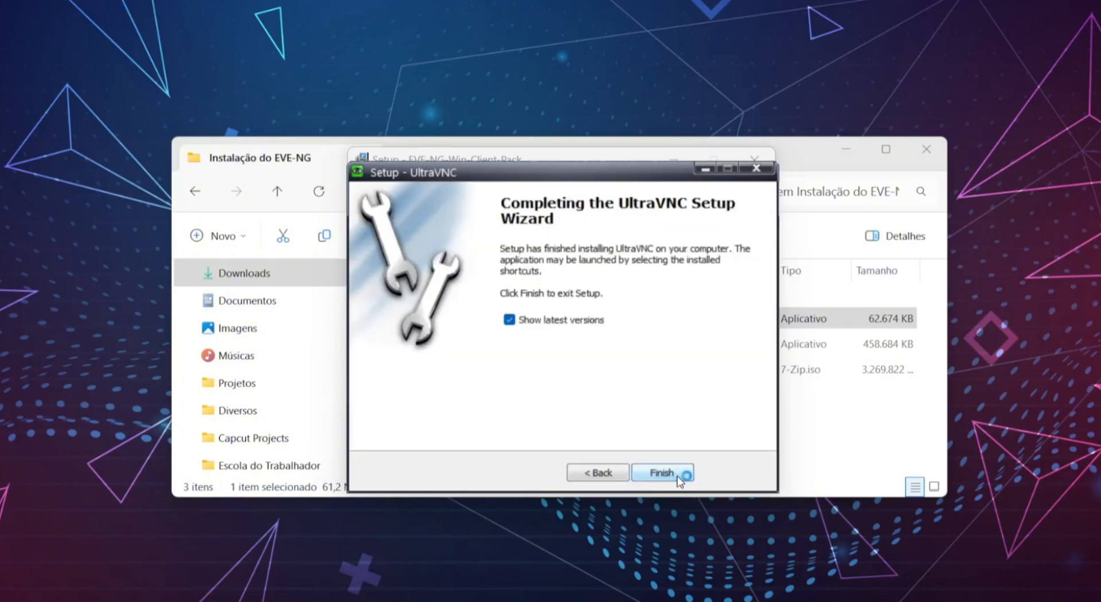
{"action": "left_click", "coordinate": [528, 321]}
{"action": "left_click", "coordinate": [674, 473]}
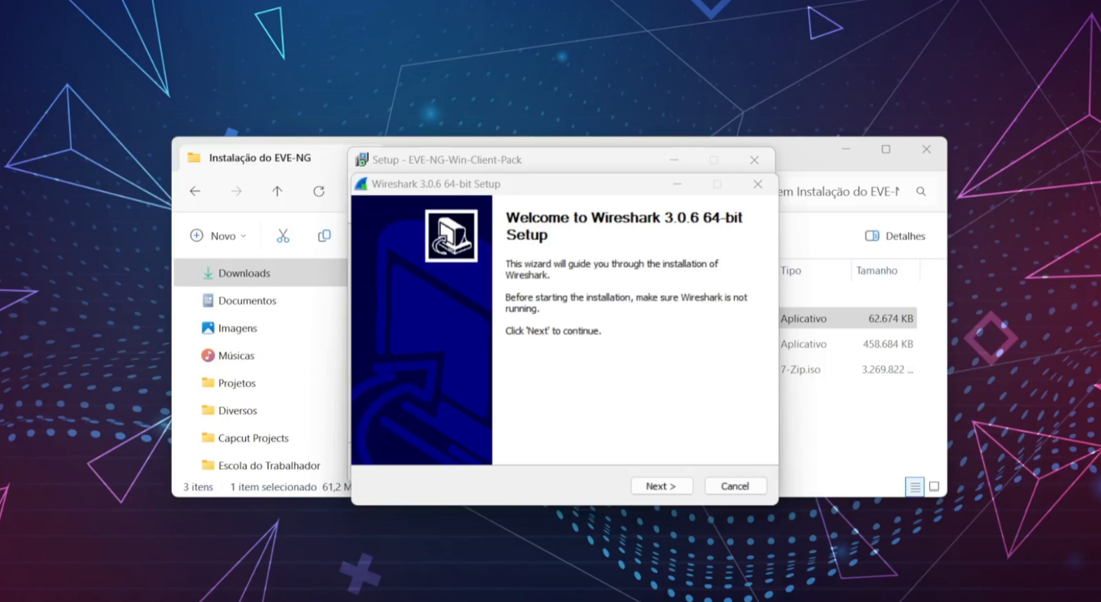
- Install Wireshark 3.0.6 64-bit with default components, location and tasks, including Npcap 0.9983
{"action": "left_click", "coordinate": [659, 486]}
{"action": "left_click", "coordinate": [660, 486]}
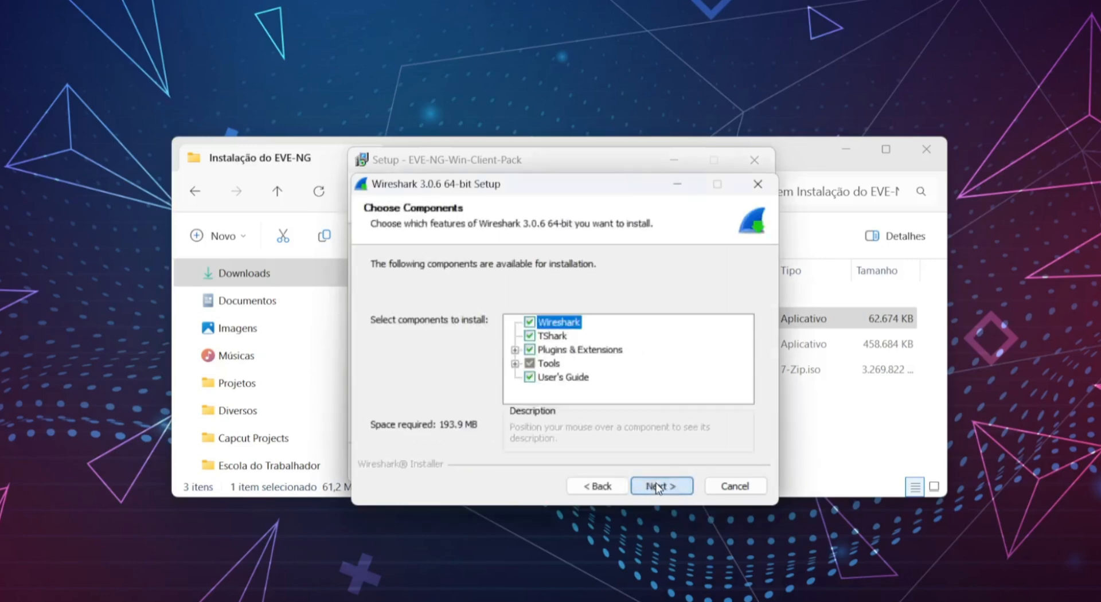
{"action": "left_click", "coordinate": [659, 487]}
{"action": "left_click", "coordinate": [659, 487]}
{"action": "left_click", "coordinate": [660, 486]}
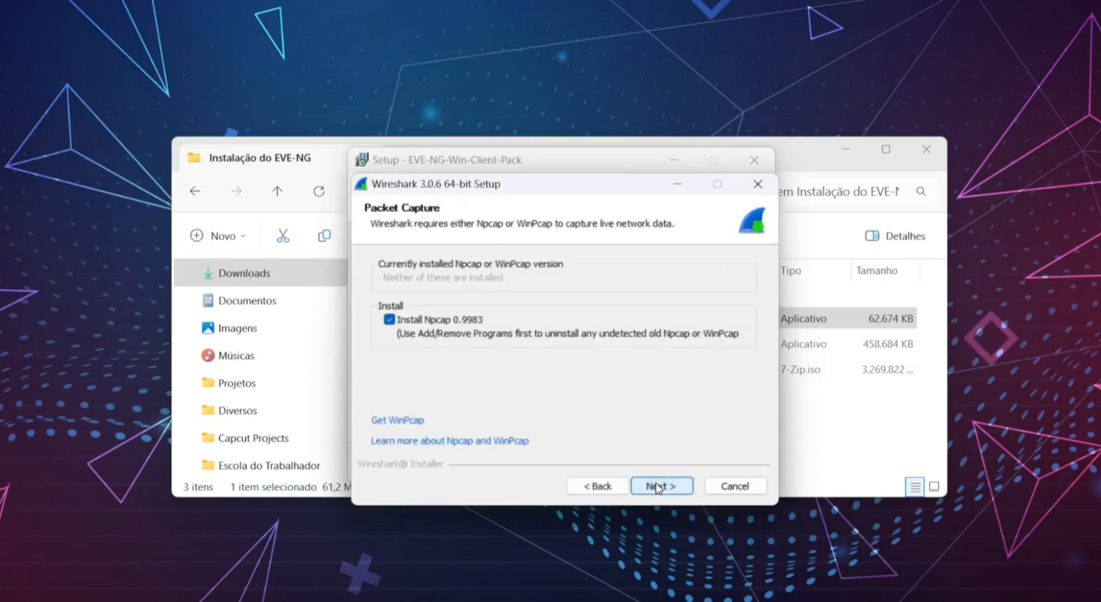
{"action": "left_click", "coordinate": [659, 486]}
{"action": "left_click", "coordinate": [660, 486]}
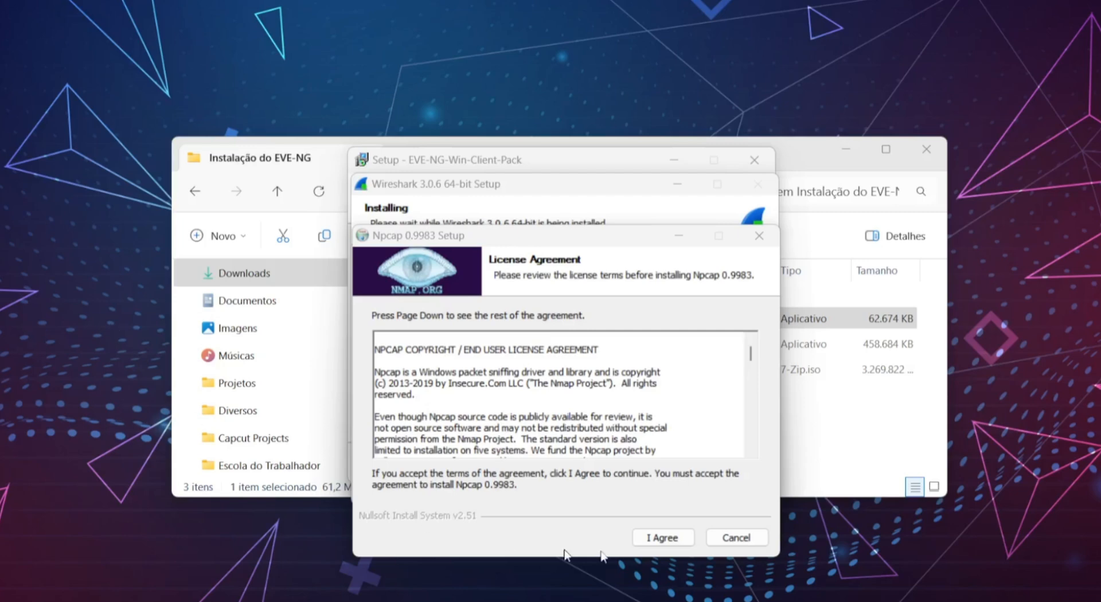
- Accept the Npcap license and install Npcap with its default options
{"action": "left_click", "coordinate": [678, 536]}
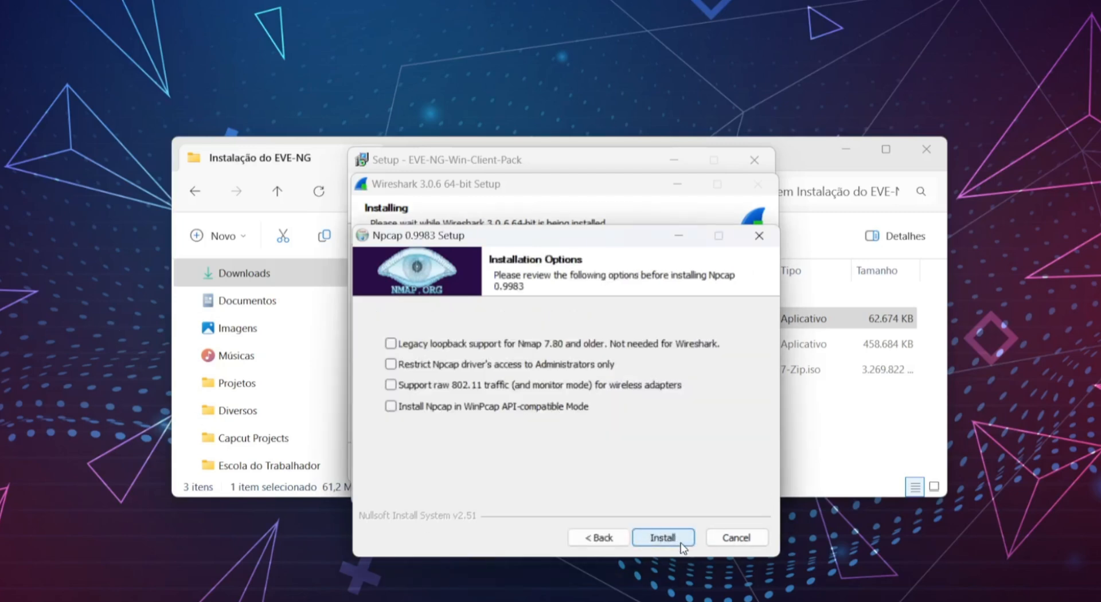
{"action": "left_click", "coordinate": [681, 542]}
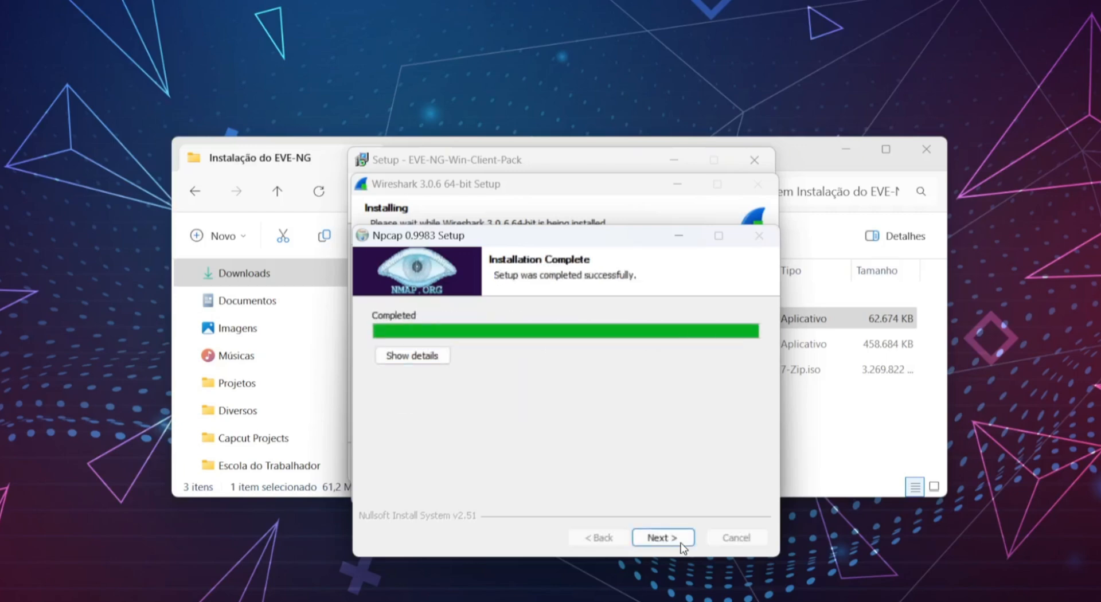
{"action": "left_click", "coordinate": [681, 542]}
{"action": "left_click", "coordinate": [663, 538]}
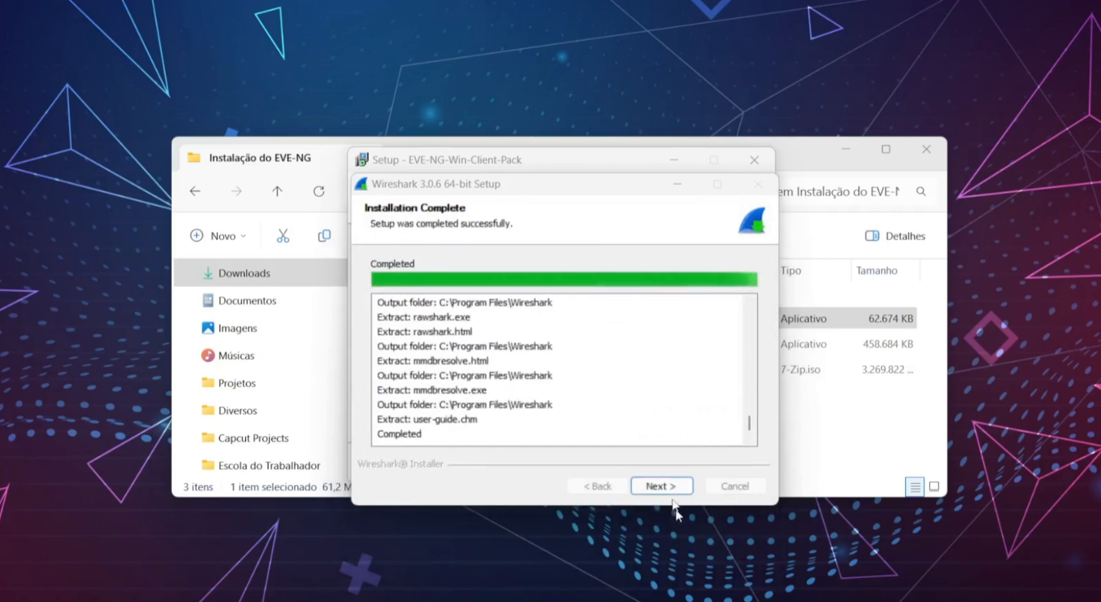
- Finish Wireshark setup without running it and close the client pack installer
{"action": "left_click", "coordinate": [670, 492]}
{"action": "left_click", "coordinate": [666, 487]}
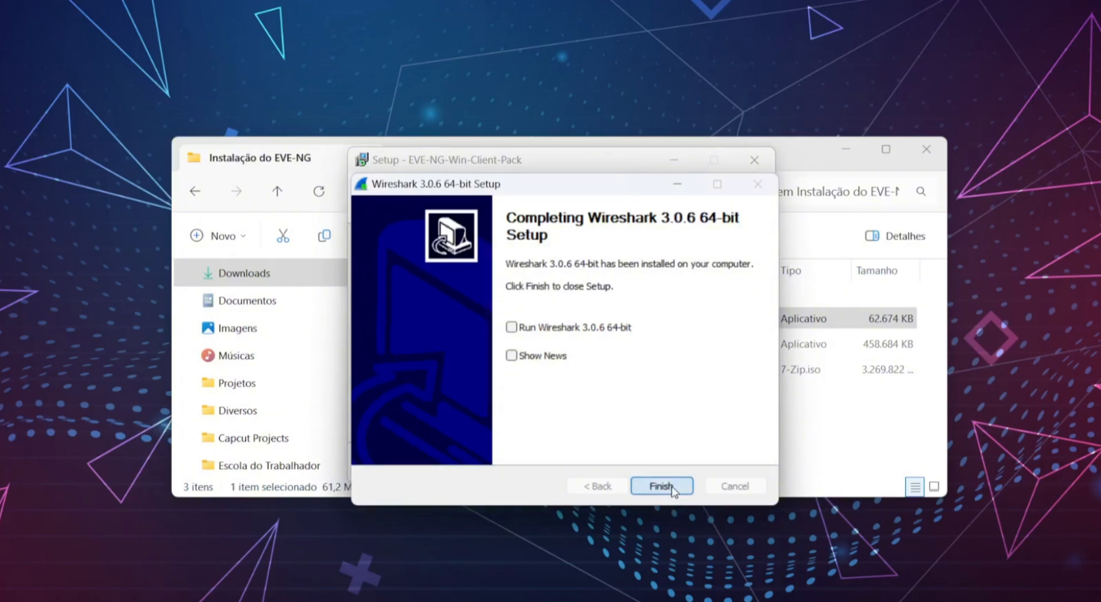
{"action": "left_click", "coordinate": [671, 466]}
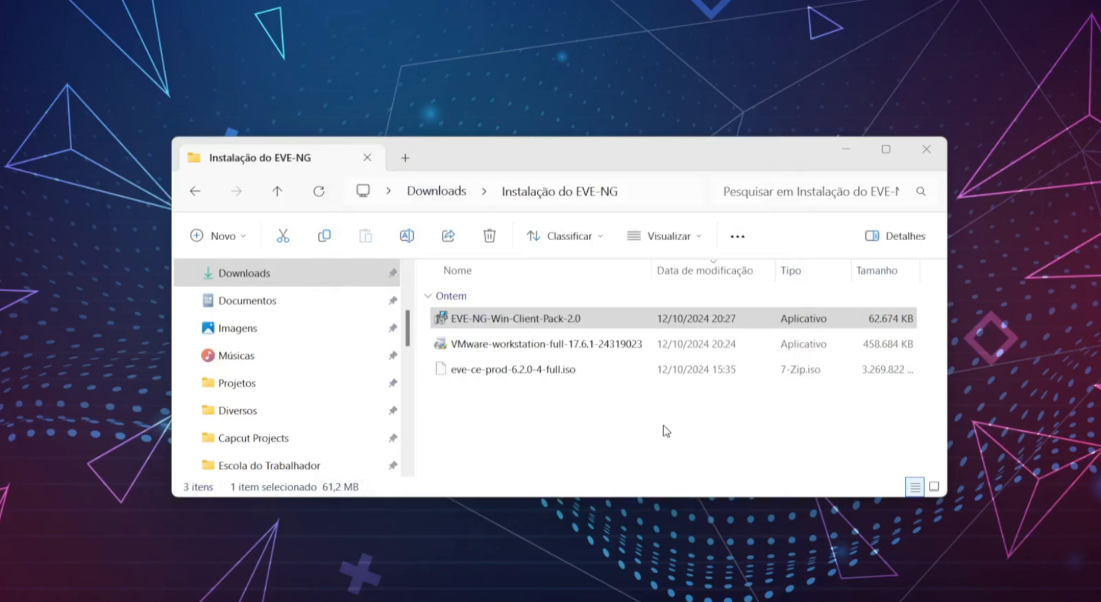
- Launch the VMware Workstation installer, accept the license, and keep the default install location
{"action": "left_click", "coordinate": [641, 472]}
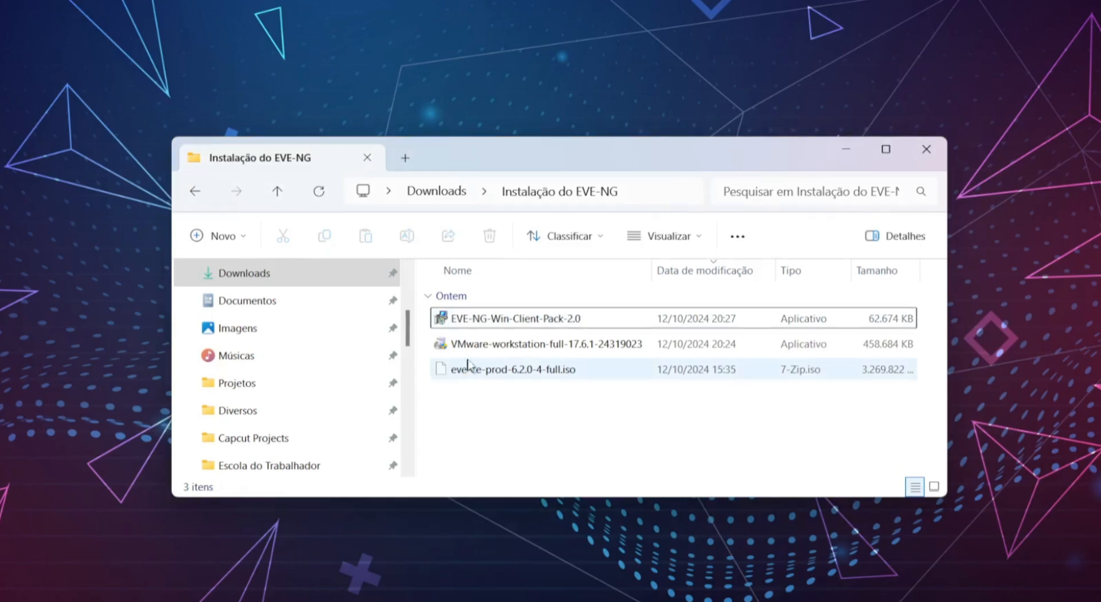
{"action": "left_click", "coordinate": [555, 346]}
{"action": "double_click", "coordinate": [556, 352]}
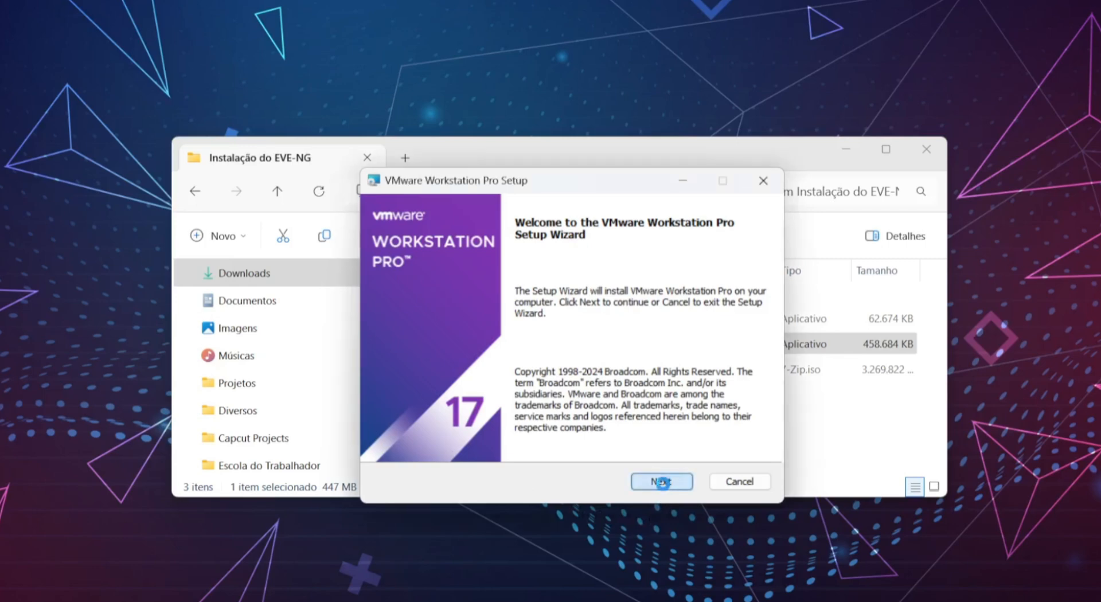
{"action": "left_click", "coordinate": [663, 485]}
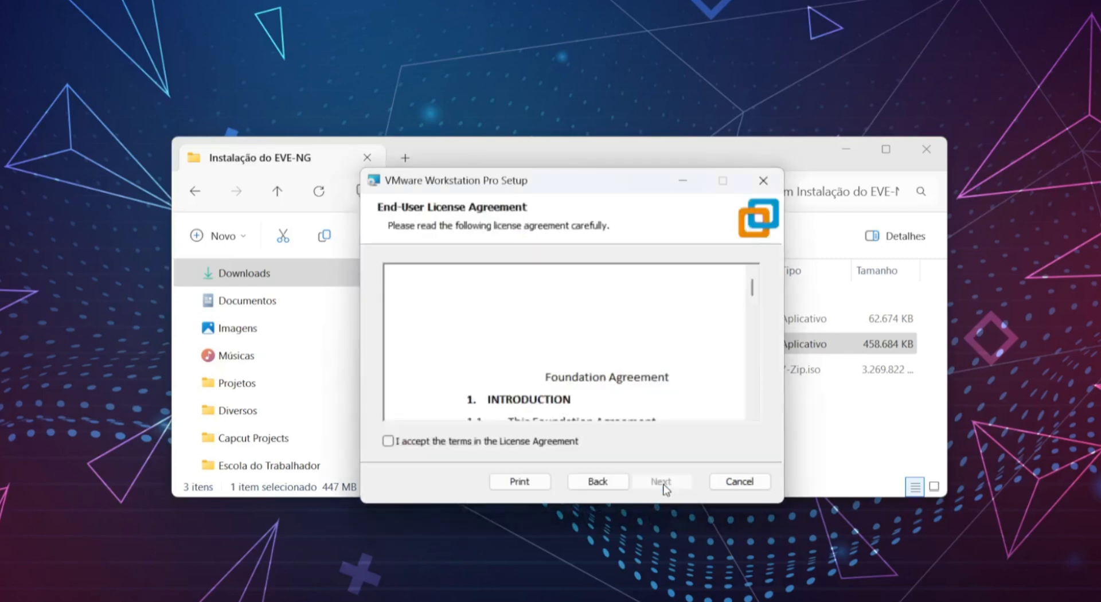
{"action": "left_click", "coordinate": [412, 443]}
{"action": "left_click", "coordinate": [669, 485]}
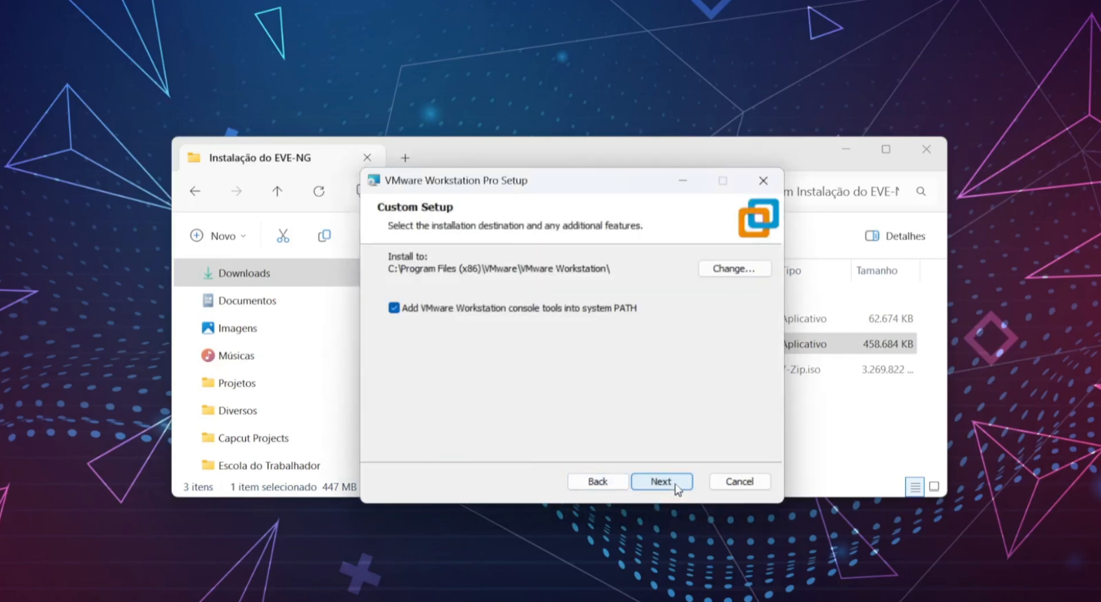
{"action": "left_click", "coordinate": [679, 484]}
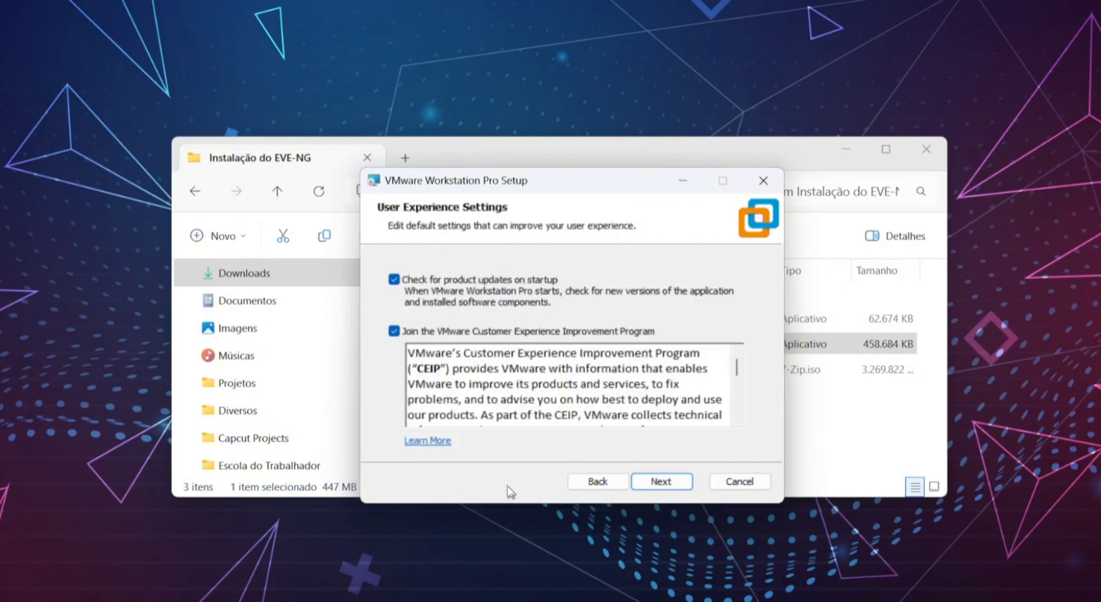
- Opt out of the Customer Experience Improvement Program, keep default shortcuts, and install Workstation Pro 17
{"action": "left_click", "coordinate": [394, 332]}
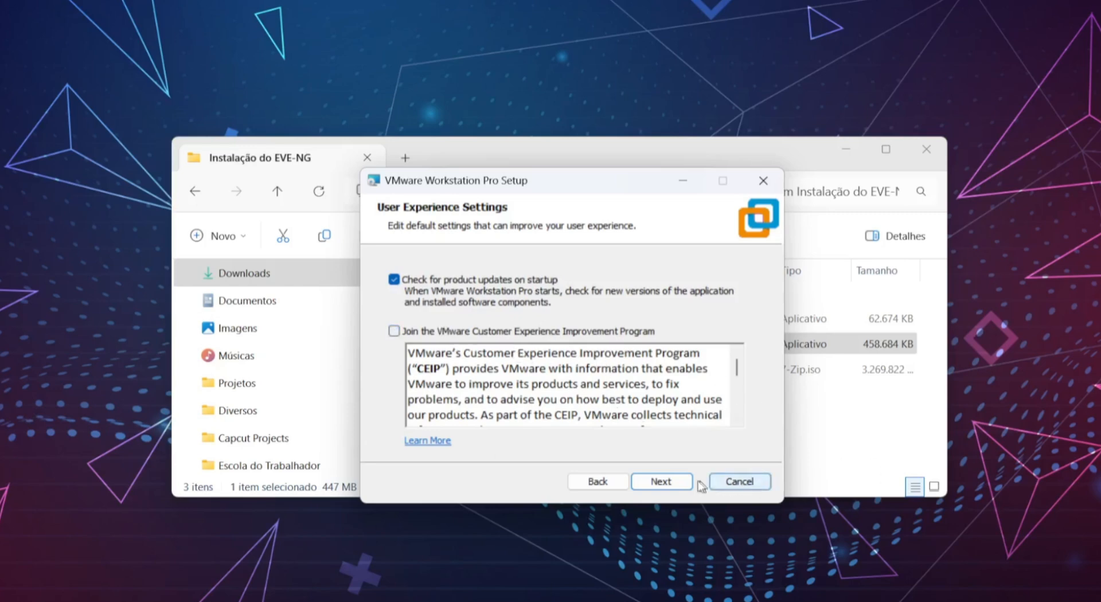
{"action": "left_click", "coordinate": [672, 485]}
{"action": "left_click", "coordinate": [672, 485]}
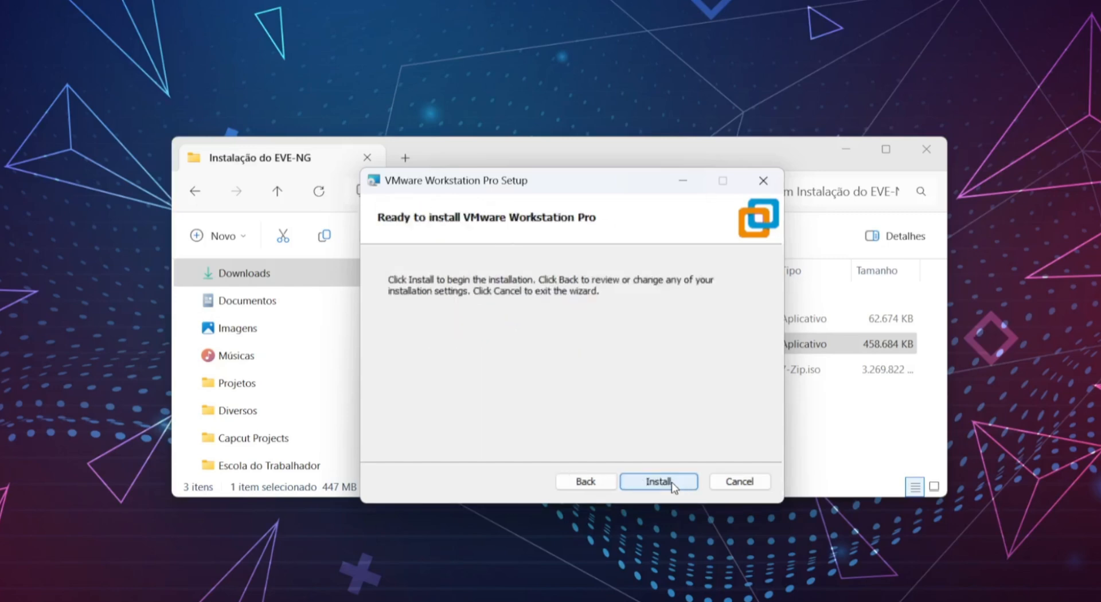
{"action": "left_click", "coordinate": [673, 485]}
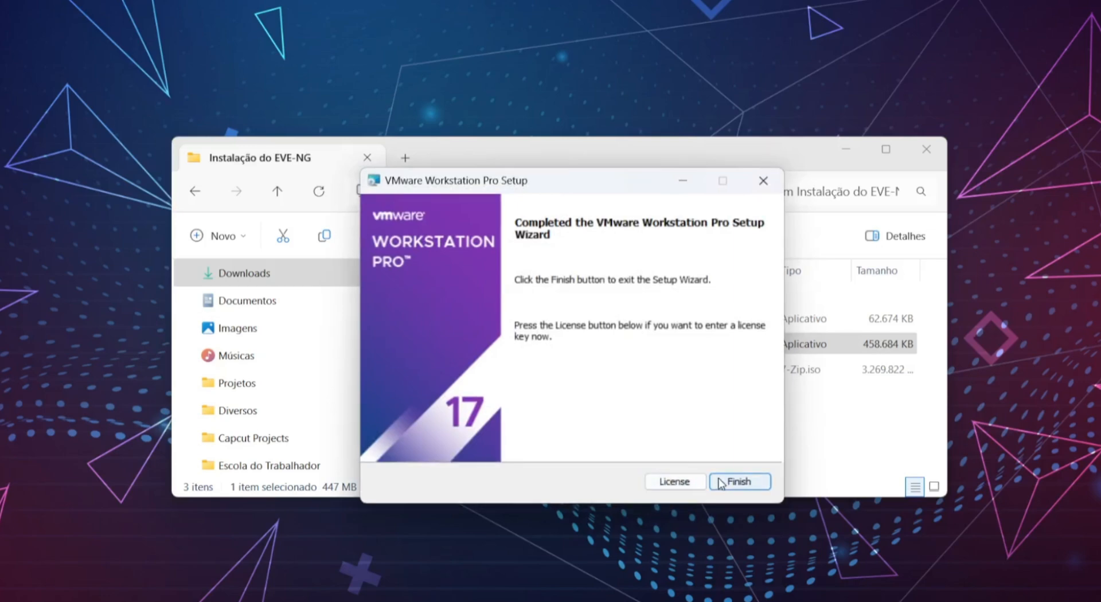
{"action": "left_click", "coordinate": [740, 483]}
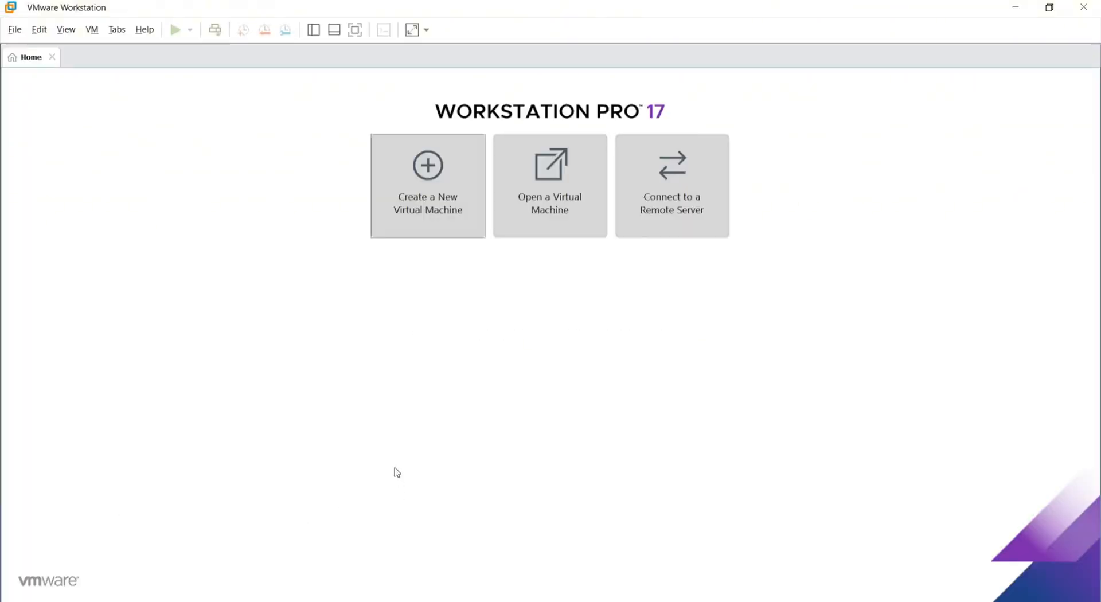
- Start the New Virtual Machine Wizard from the Create a New Virtual Machine tile
{"action": "left_click", "coordinate": [428, 176]}
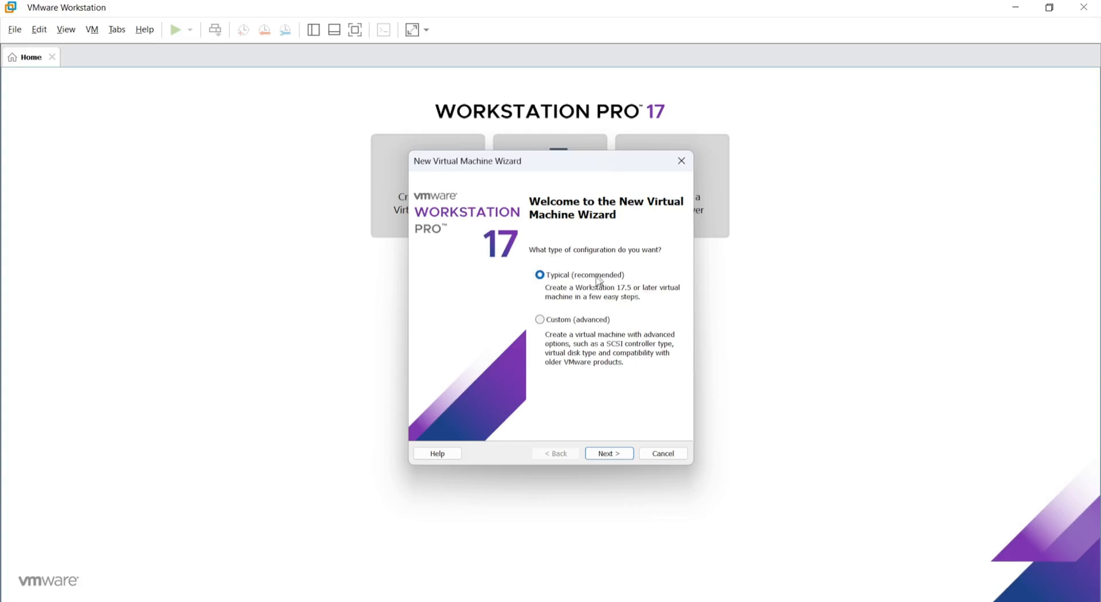
- Choose eve-ce-prod-6.2.0-4-full.iso from the Instalação do EVE-NG folder as the installer disc image
{"action": "left_click", "coordinate": [625, 455]}
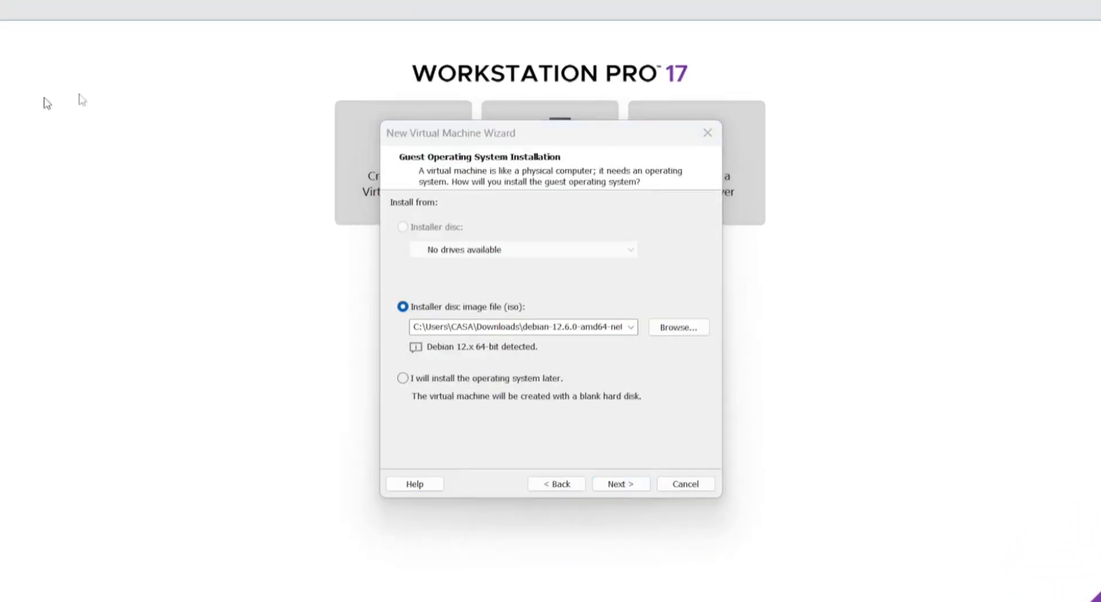
{"action": "left_click", "coordinate": [679, 328]}
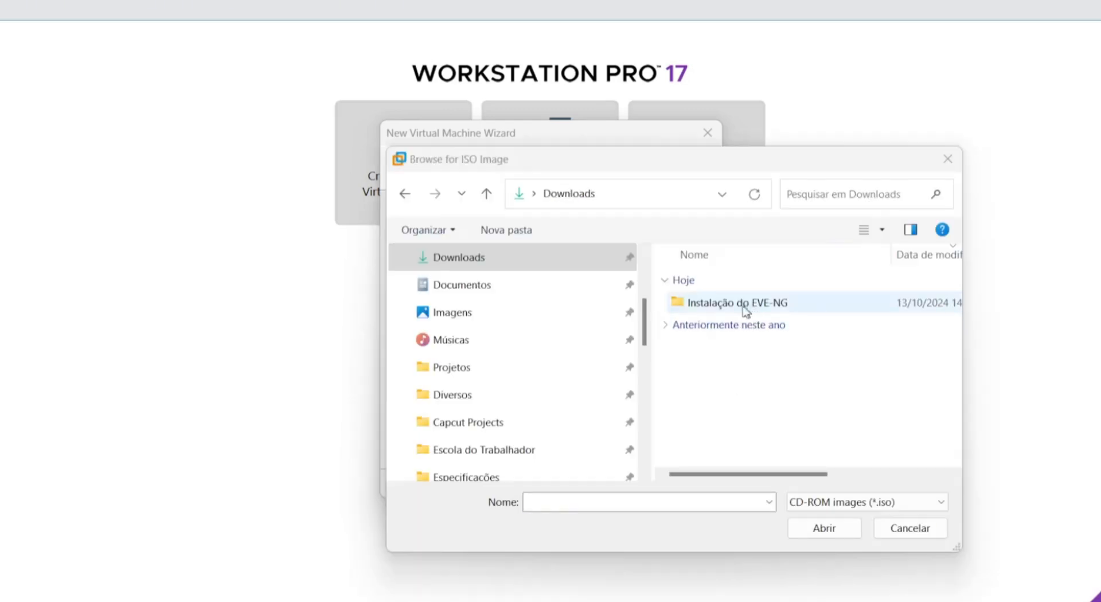
{"action": "double_click", "coordinate": [774, 313]}
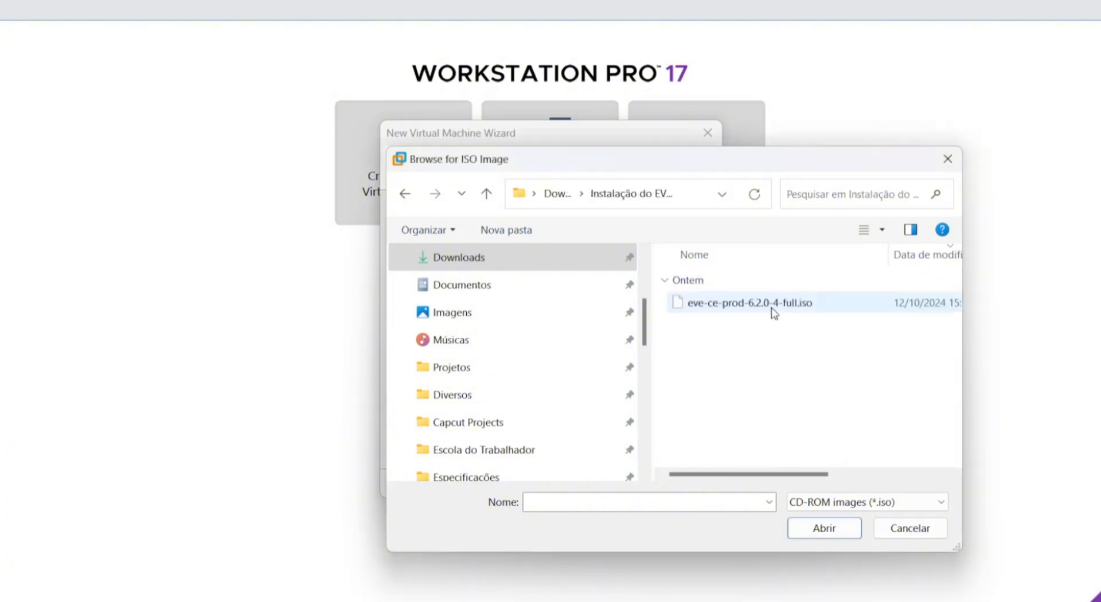
{"action": "left_click", "coordinate": [770, 313]}
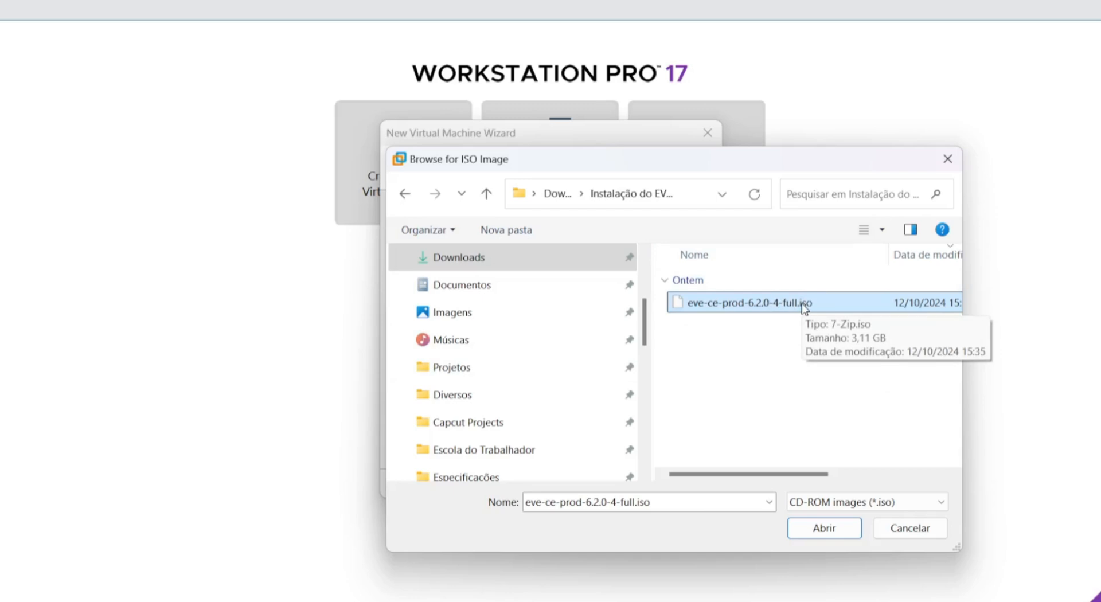
{"action": "double_click", "coordinate": [805, 309]}
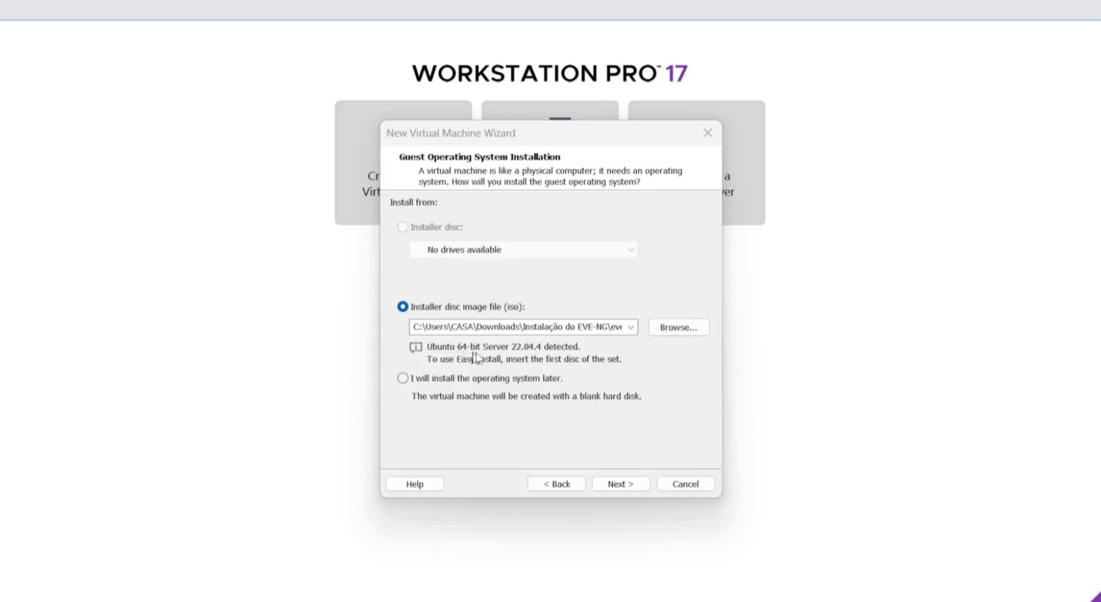
{"action": "left_click", "coordinate": [465, 345]}
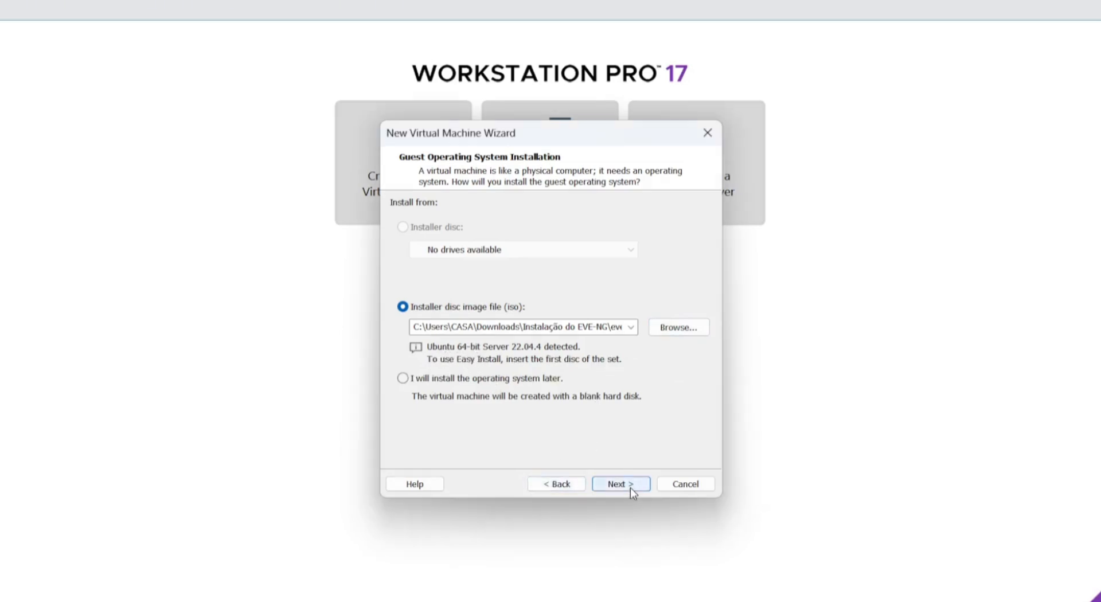
- Name the virtual machine Eve-NG, stored under D:\Virtual Machines (Vmware)\Eve-NG
{"action": "left_click", "coordinate": [631, 488]}
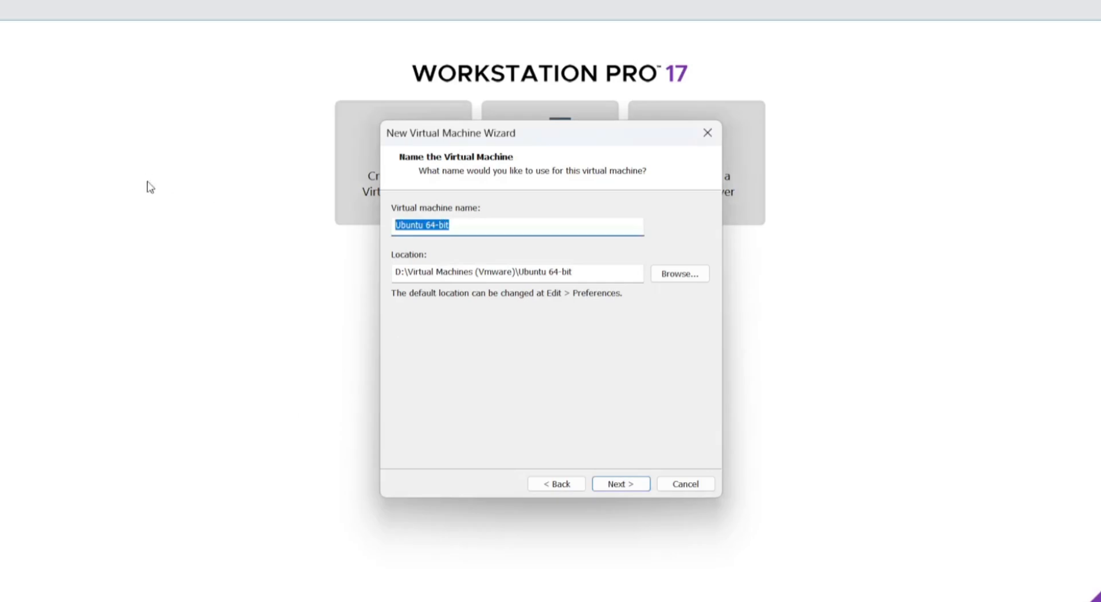
{"action": "type", "text": "Eve"}
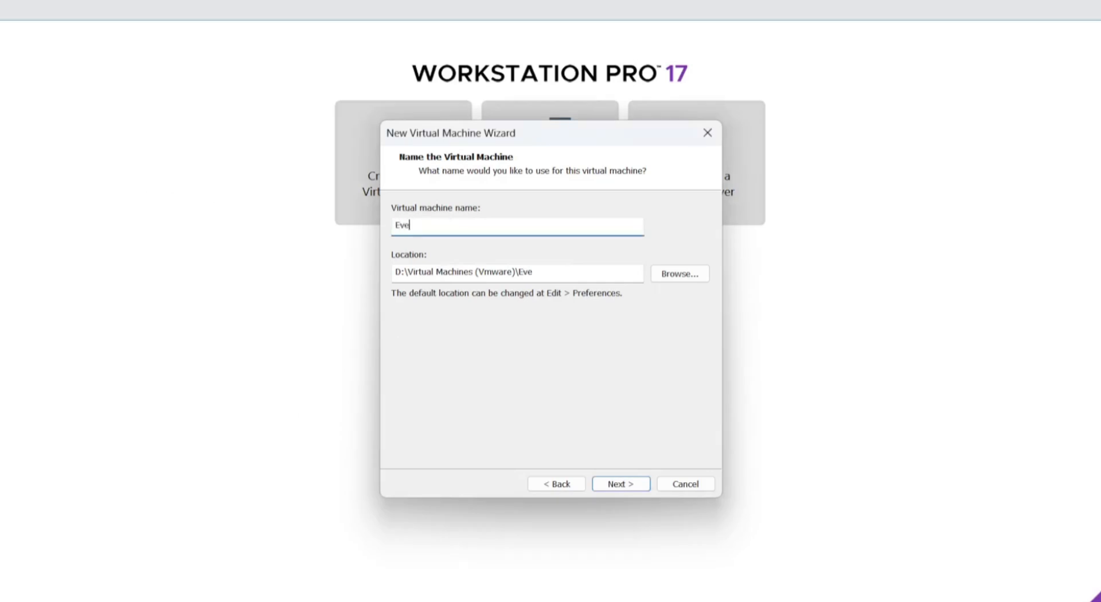
{"action": "type", "text": "-NG"}
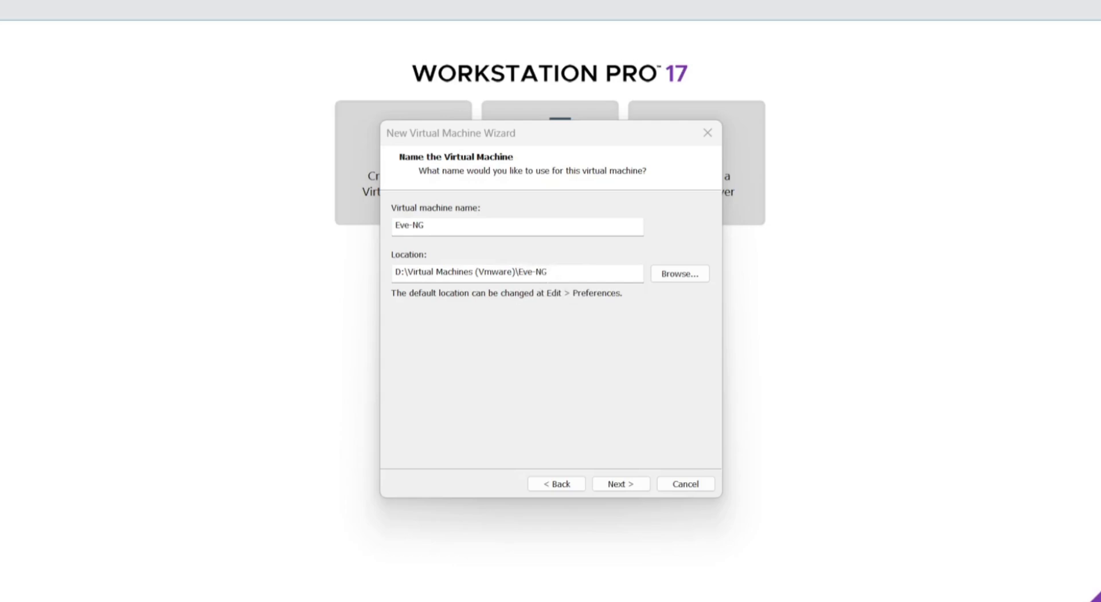
{"action": "left_click", "coordinate": [624, 484]}
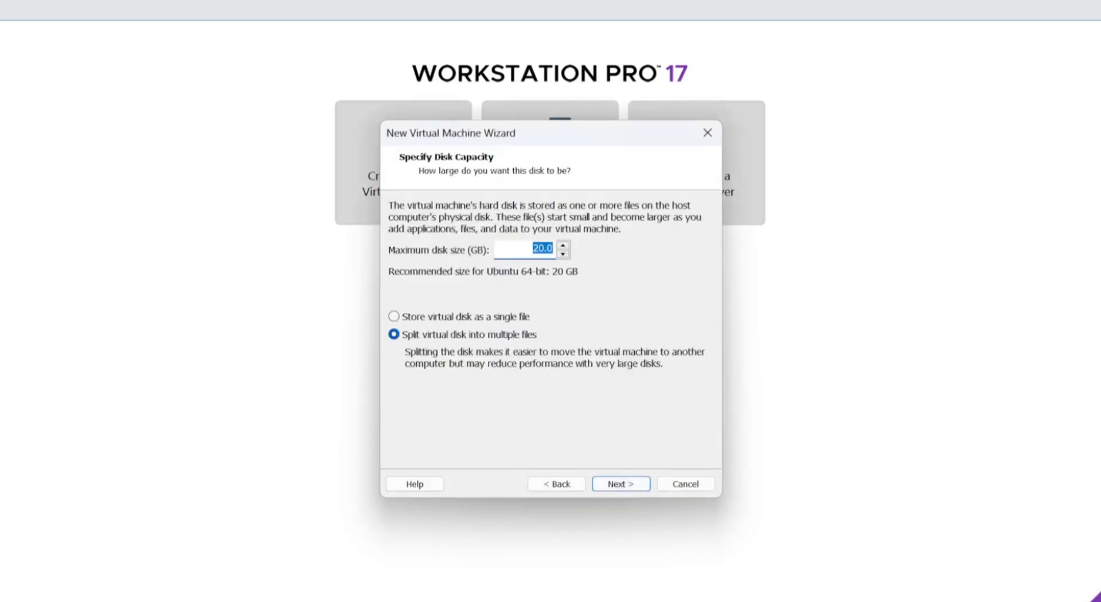
- Set the maximum disk size to 50 GB, stored as a single file
{"action": "left_click", "coordinate": [534, 249]}
{"action": "type", "text": "50"}
{"action": "left_click", "coordinate": [565, 321]}
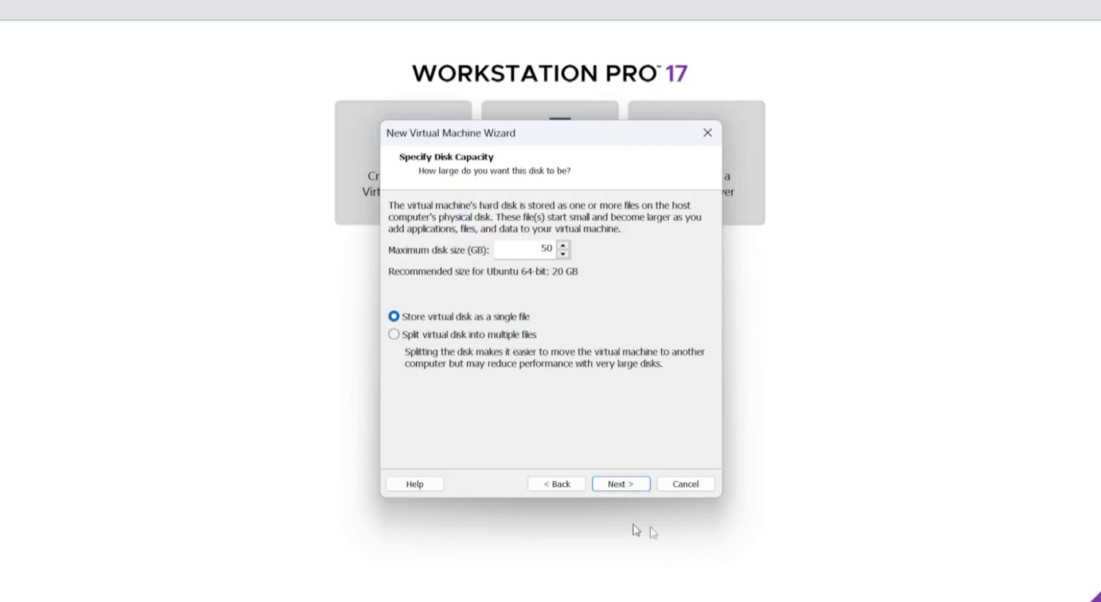
{"action": "left_click", "coordinate": [617, 486]}
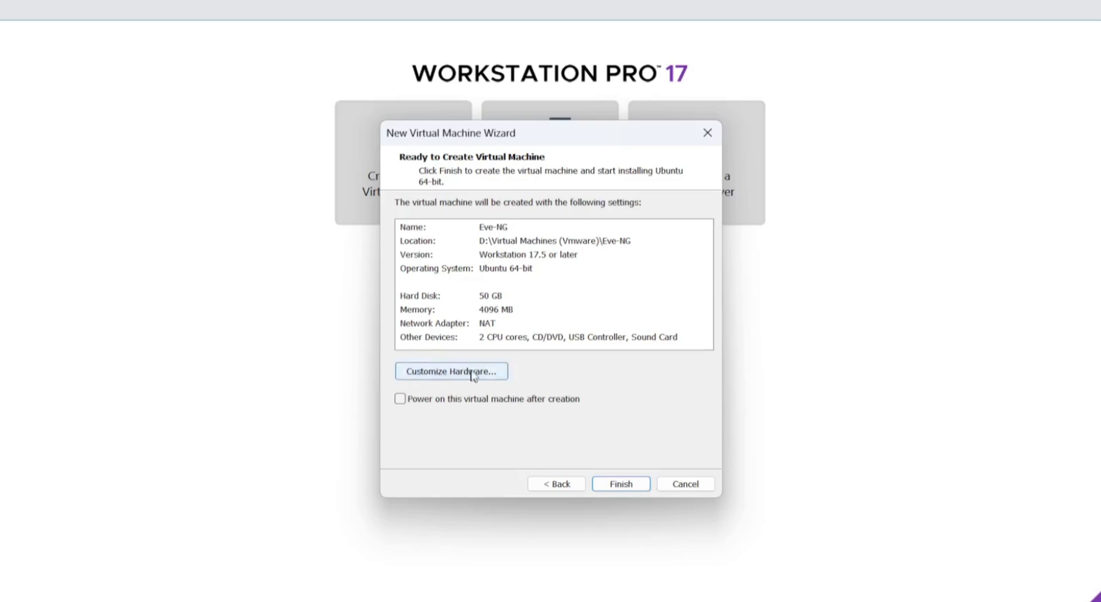
- In Customize Hardware, set the Eve-NG VM's memory to 6144 MB (6 GB)
{"action": "left_click", "coordinate": [498, 372]}
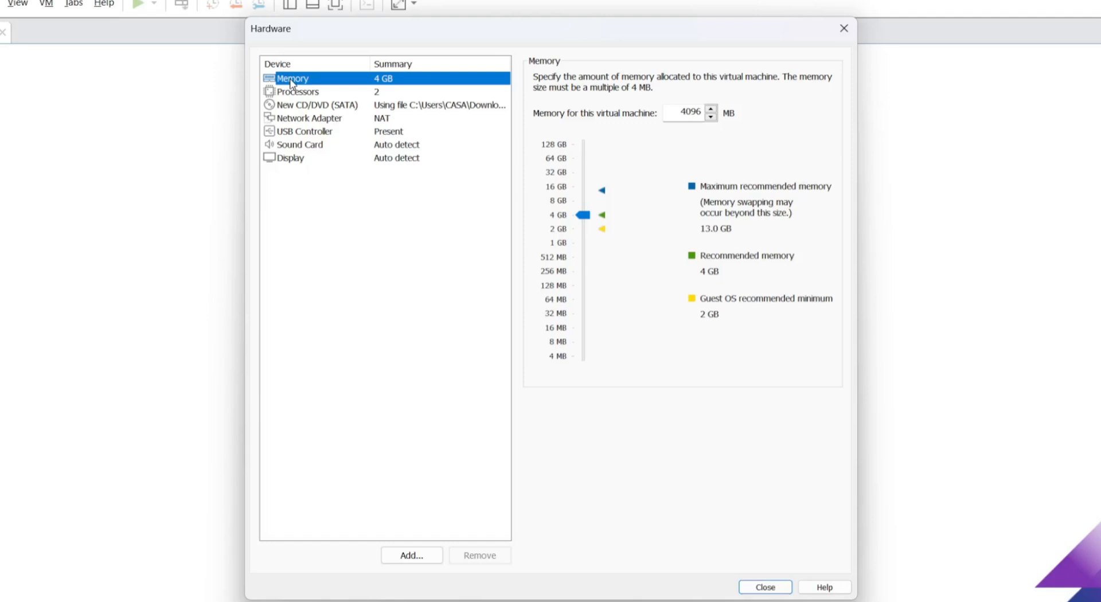
{"action": "left_click", "coordinate": [681, 112]}
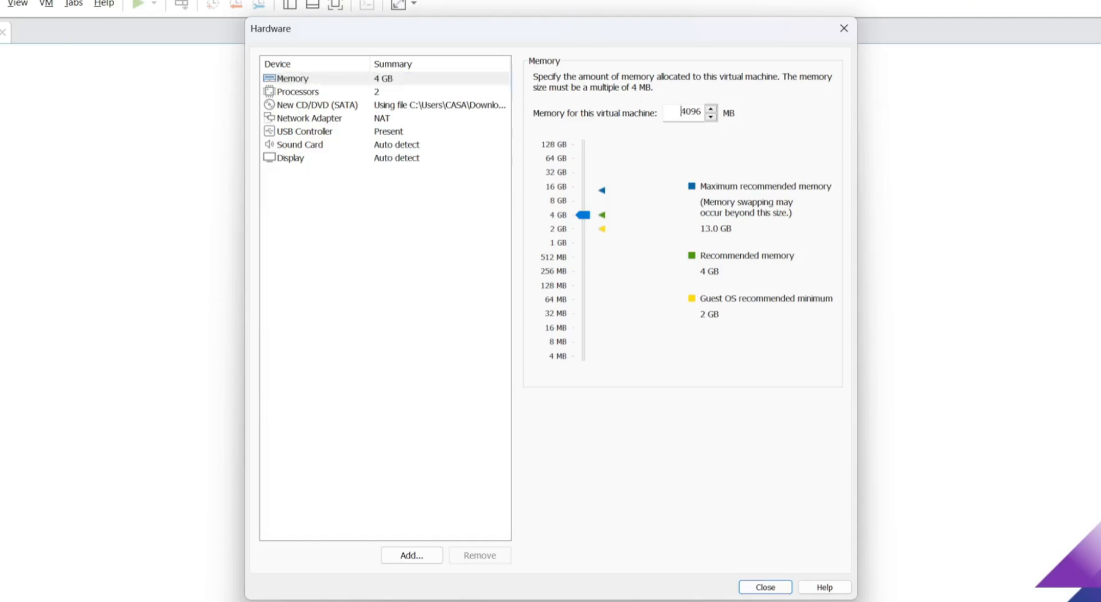
{"action": "double_click", "coordinate": [685, 112]}
{"action": "type", "text": "6144"}
{"action": "mouse_move", "coordinate": [585, 216]}
{"action": "left_mouse_down"}
{"action": "mouse_move", "coordinate": [588, 163]}
{"action": "mouse_move", "coordinate": [589, 267]}
{"action": "mouse_move", "coordinate": [586, 190]}
{"action": "mouse_move", "coordinate": [586, 219]}
{"action": "mouse_move", "coordinate": [585, 199]}
{"action": "left_mouse_up"}
{"action": "left_click", "coordinate": [676, 115]}
{"action": "left_click_drag", "start_coordinate": [677, 115], "coordinate": [809, 118]}
{"action": "type", "text": "6144"}
{"action": "left_click", "coordinate": [261, 78]}
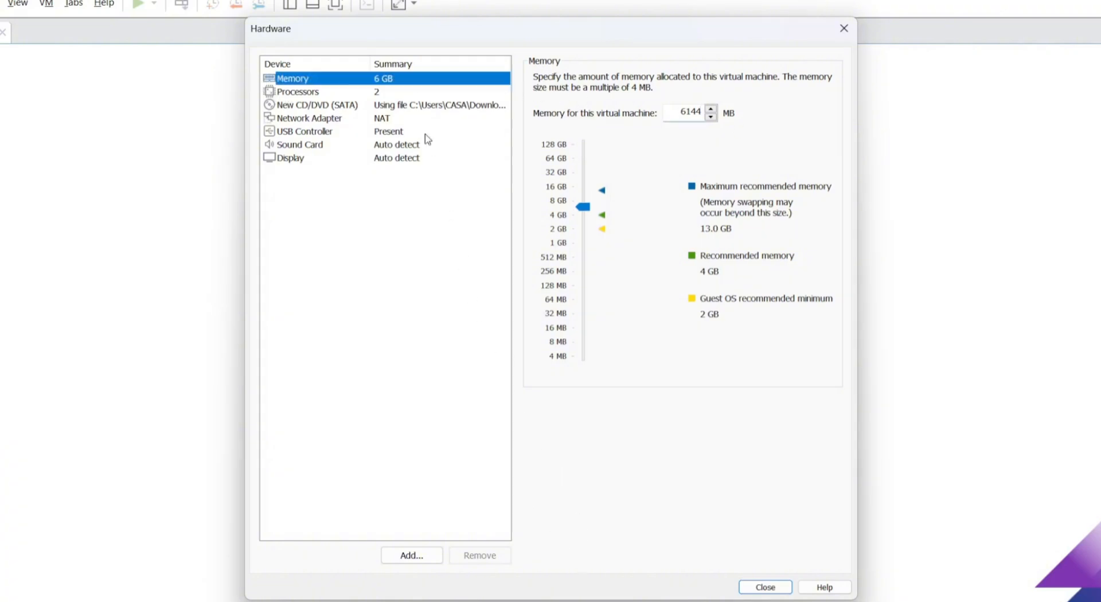
{"action": "left_click", "coordinate": [292, 94]}
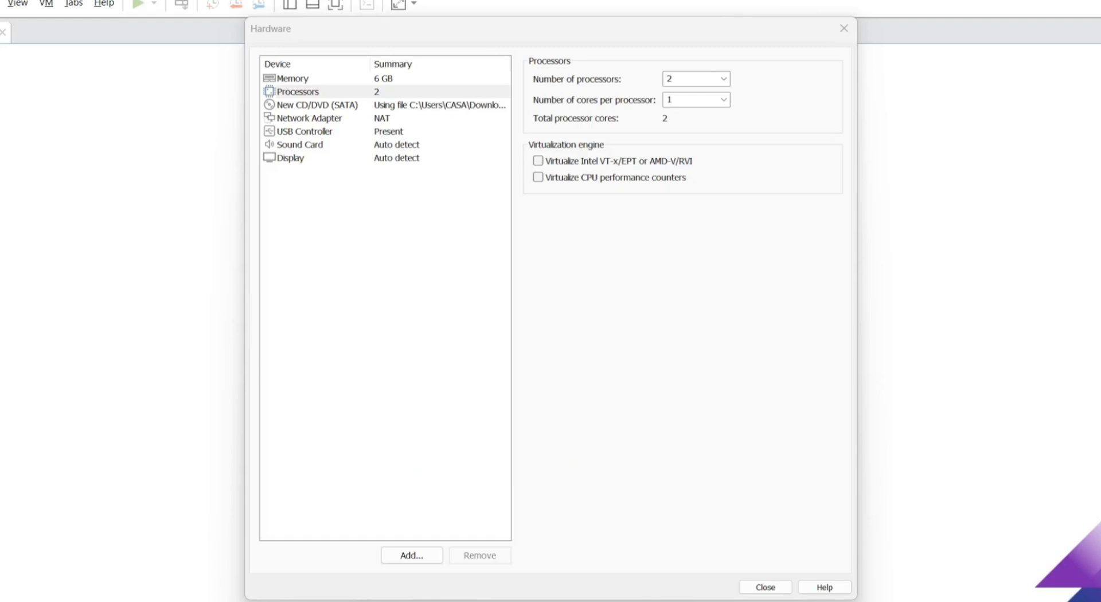
- Check the host CPU in Task Manager, then set the VM's number of processors to 4
{"action": "key", "text": "ctrl+shift+Escape"}
{"action": "left_click", "coordinate": [225, 158]}
{"action": "left_click", "coordinate": [723, 79]}
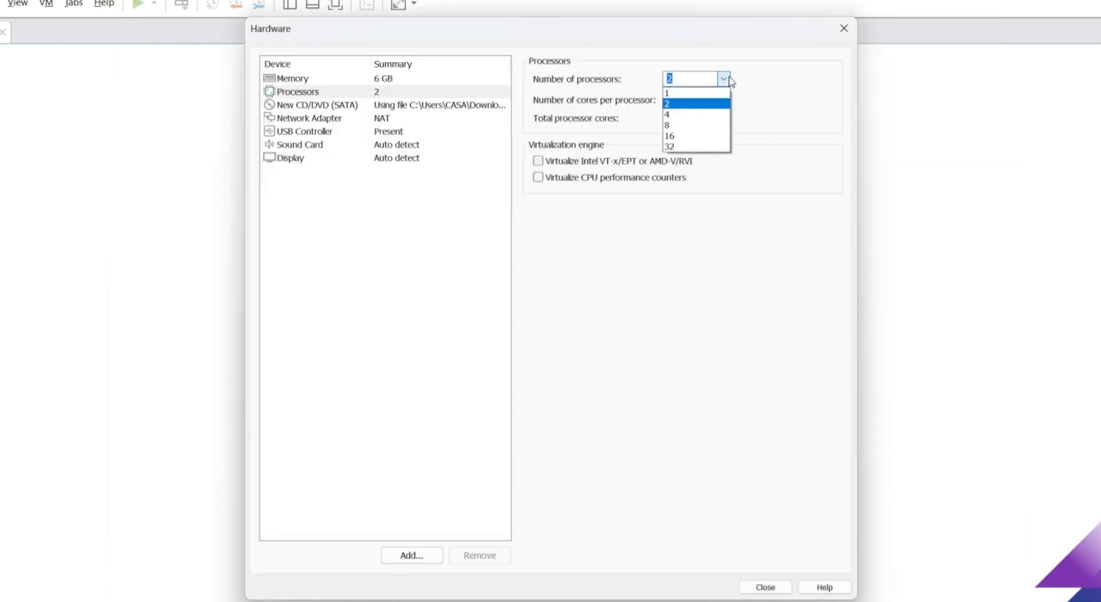
{"action": "left_click", "coordinate": [692, 116]}
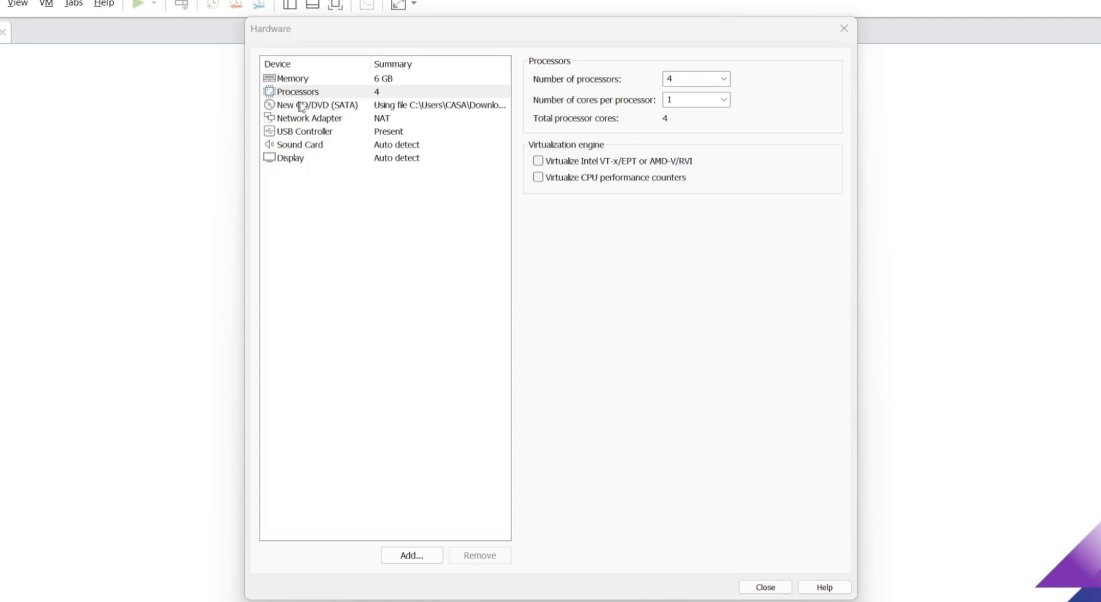
{"action": "left_click", "coordinate": [326, 107]}
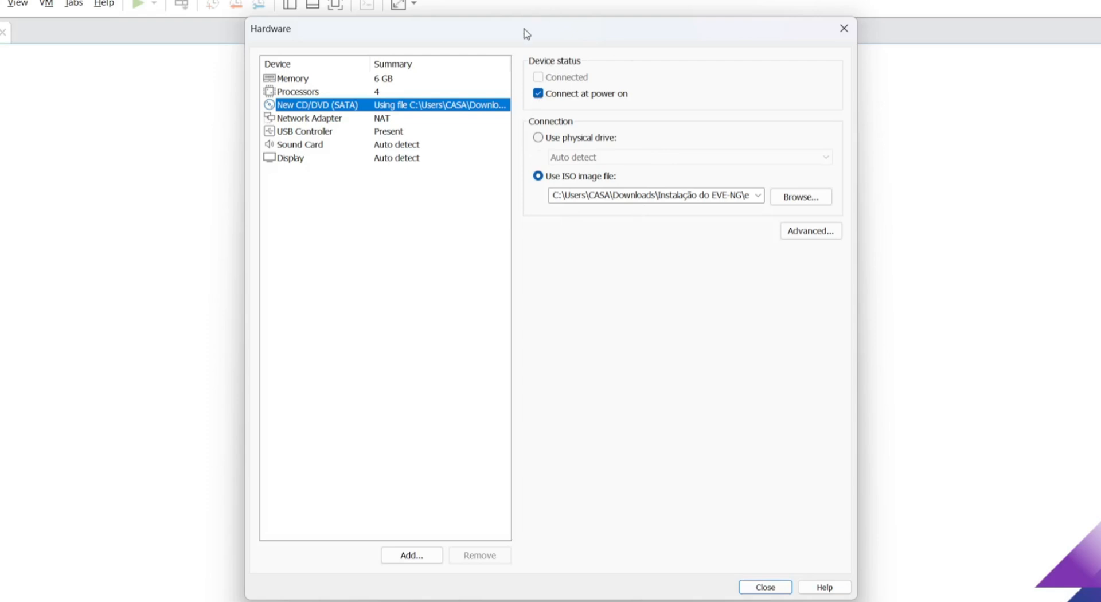
- Keep the network adapter on NAT and close the hardware settings, returning to the summary
{"action": "left_click", "coordinate": [302, 121]}
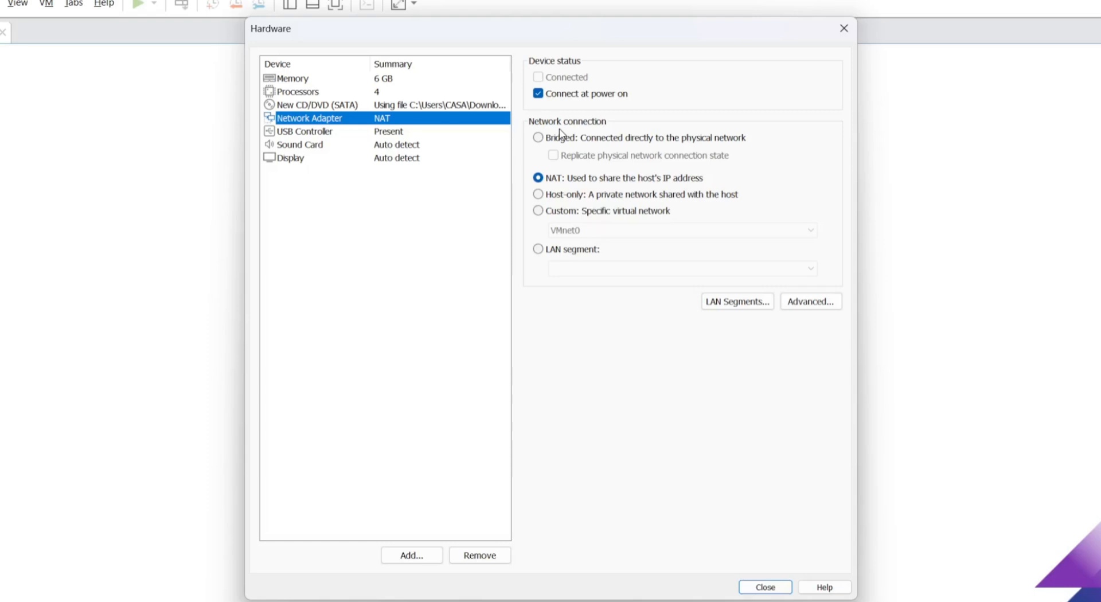
{"action": "left_click", "coordinate": [560, 179]}
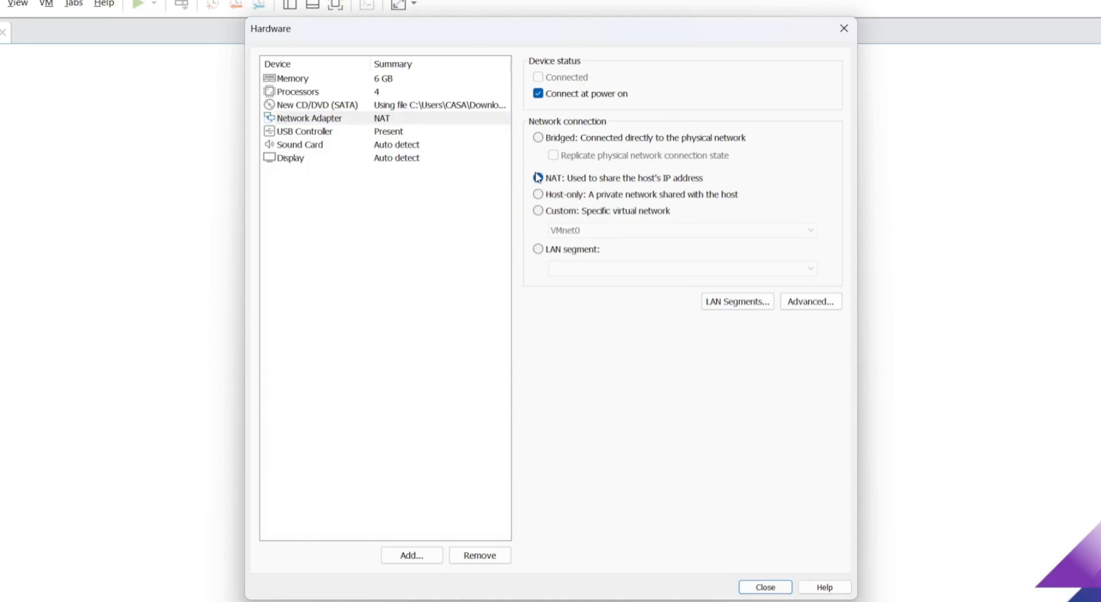
{"action": "left_click", "coordinate": [766, 588]}
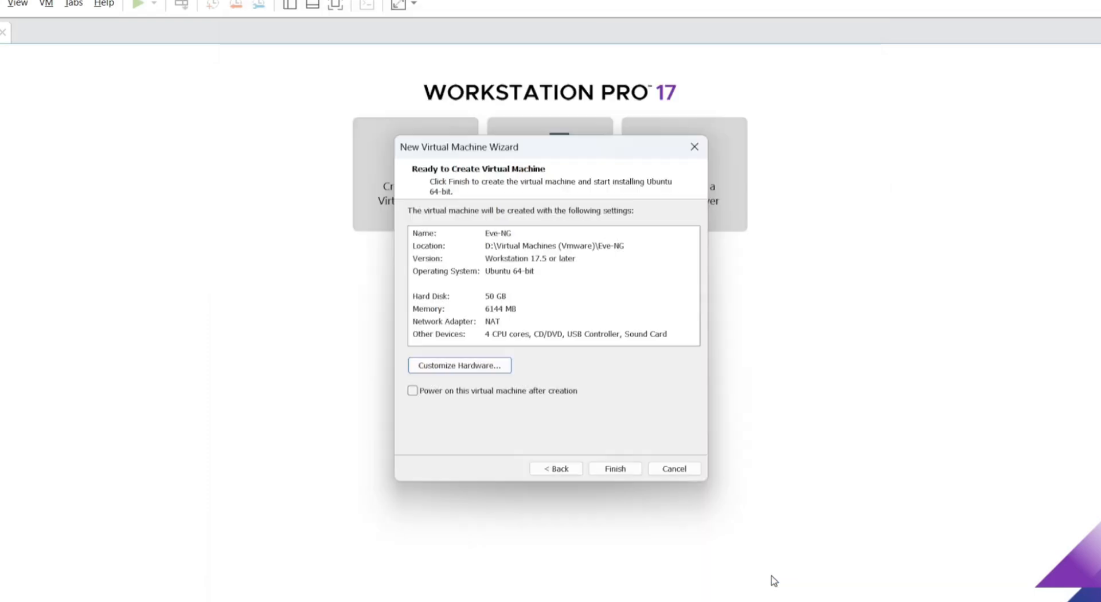
- Finish the wizard to create the Eve-NG VM and power it on
{"action": "left_click", "coordinate": [616, 471]}
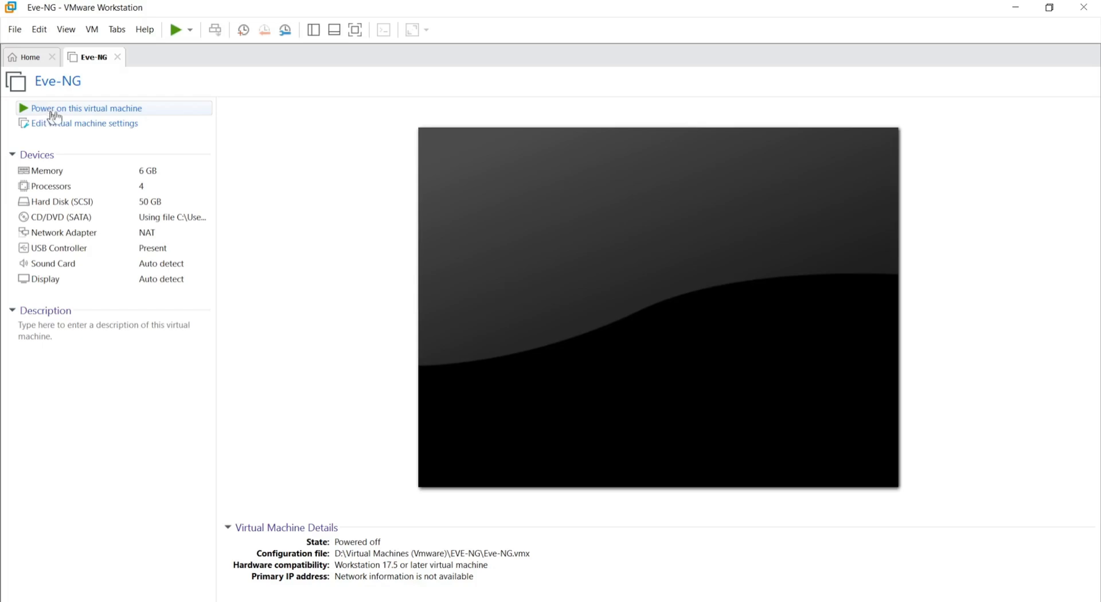
{"action": "left_click", "coordinate": [98, 110]}
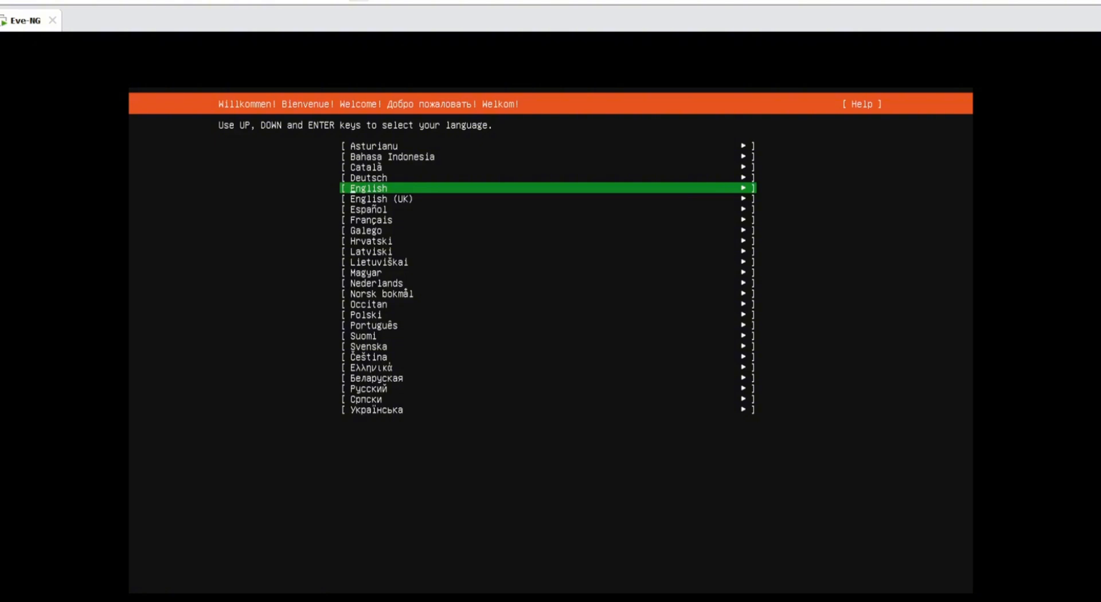
- Choose Português as the EVE-NG installer language
{"action": "key", "text": "Down"}
{"action": "key", "text": "Down"}
{"action": "key", "text": "Down"}
{"action": "key", "text": "Down"}
{"action": "key", "text": "Down"}
{"action": "key", "text": "Down"}
{"action": "key", "text": "Down"}
{"action": "key", "text": "Down"}
{"action": "key", "text": "Down"}
{"action": "key", "text": "Down"}
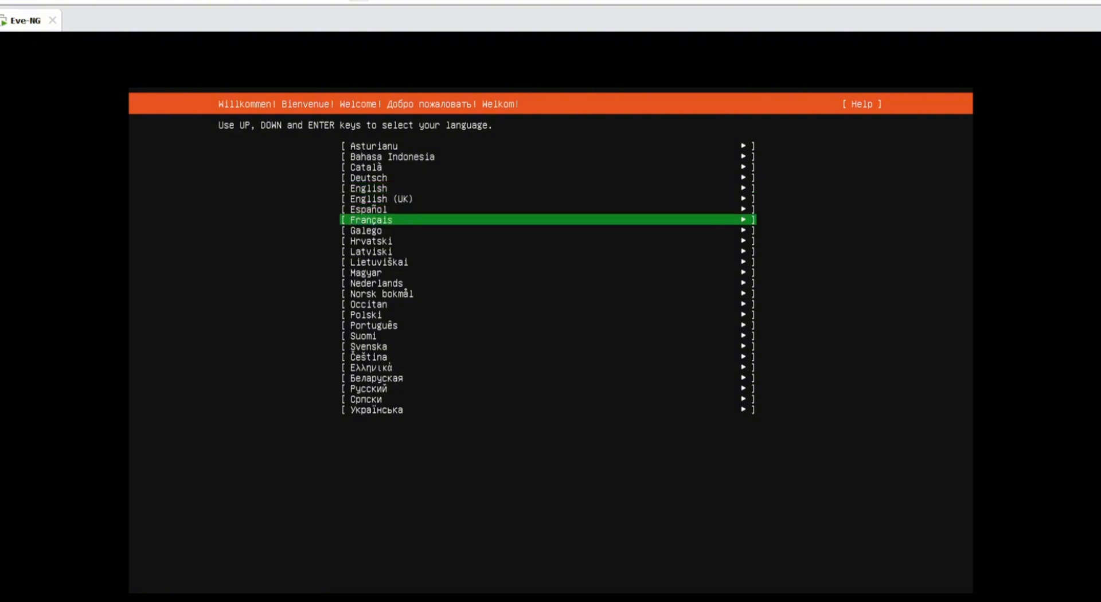
{"action": "key", "text": "Down"}
{"action": "key", "text": "Down"}
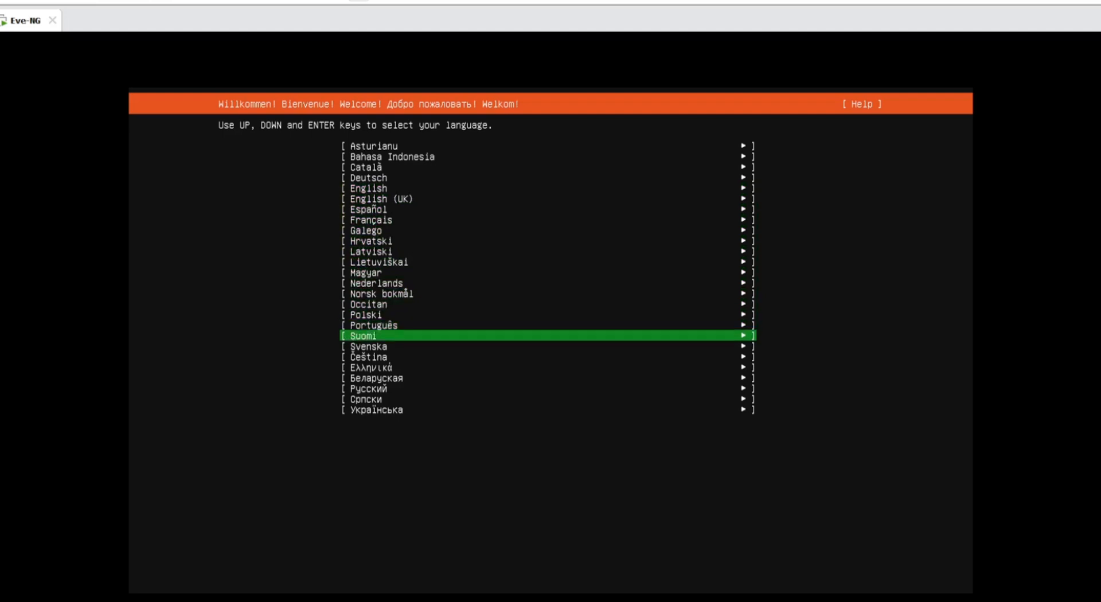
{"action": "key", "text": "Up"}
{"action": "key", "text": "Return"}
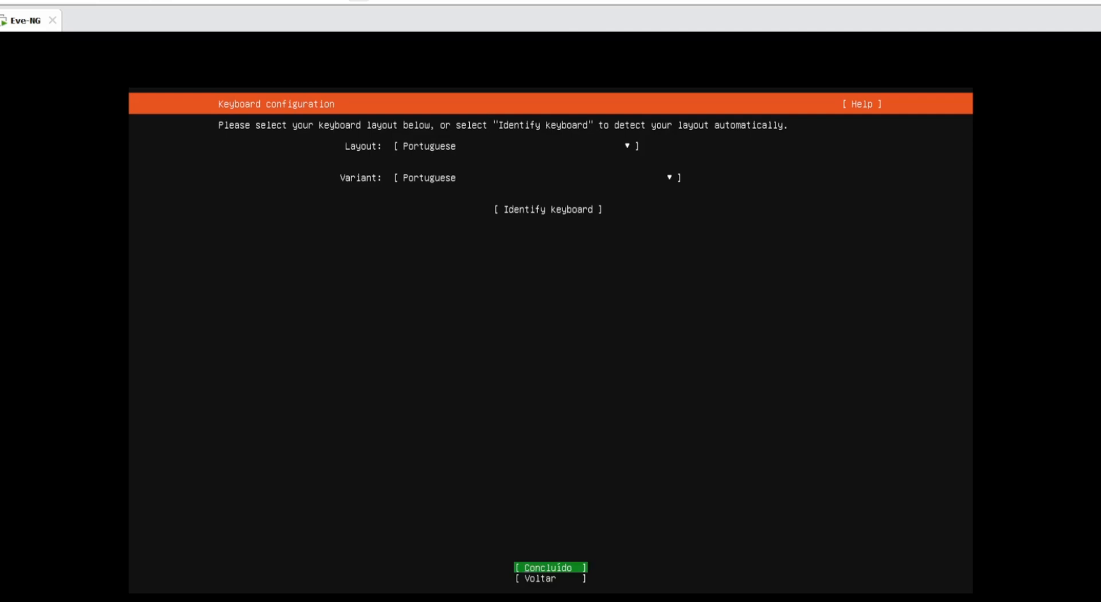
- Accept the Portuguese keyboard layout and variant with Concluído
{"action": "key", "text": "ctrl+alt"}
{"action": "key", "text": "Down"}
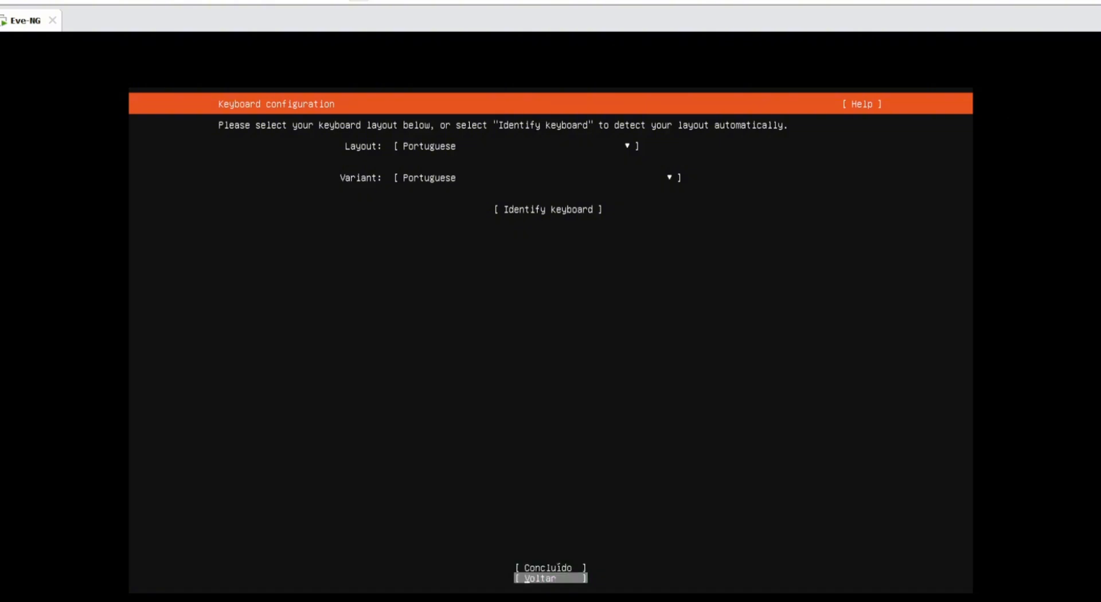
{"action": "key", "text": "Up"}
{"action": "key", "text": "Down"}
{"action": "key", "text": "Up"}
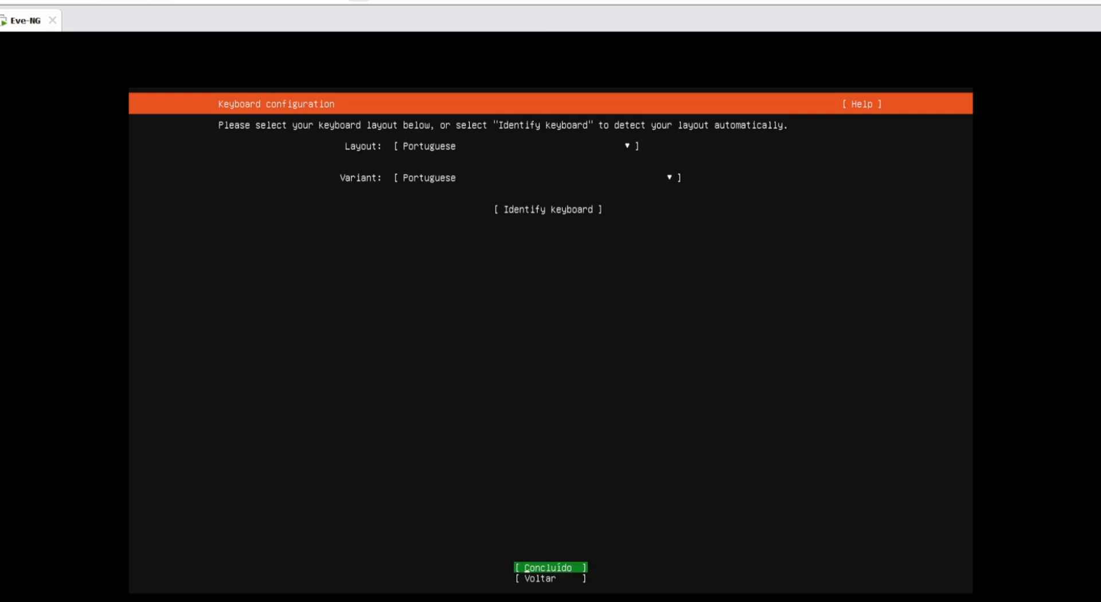
{"action": "key", "text": "Return"}
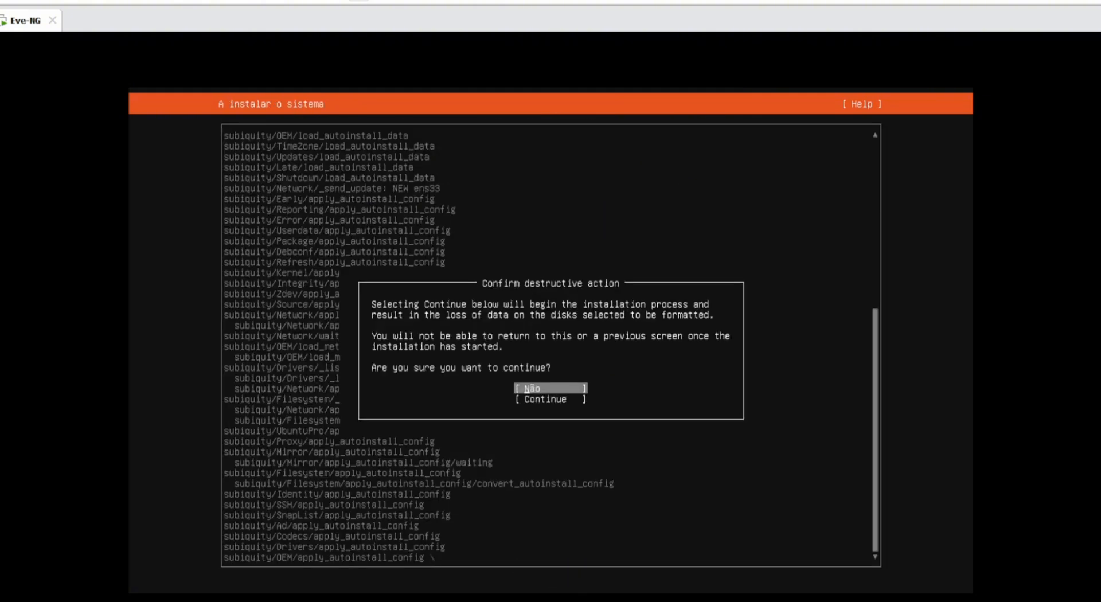
- Choose Continue on the destructive-action prompt so the disk is wiped and installation begins
{"action": "key", "text": "Down"}
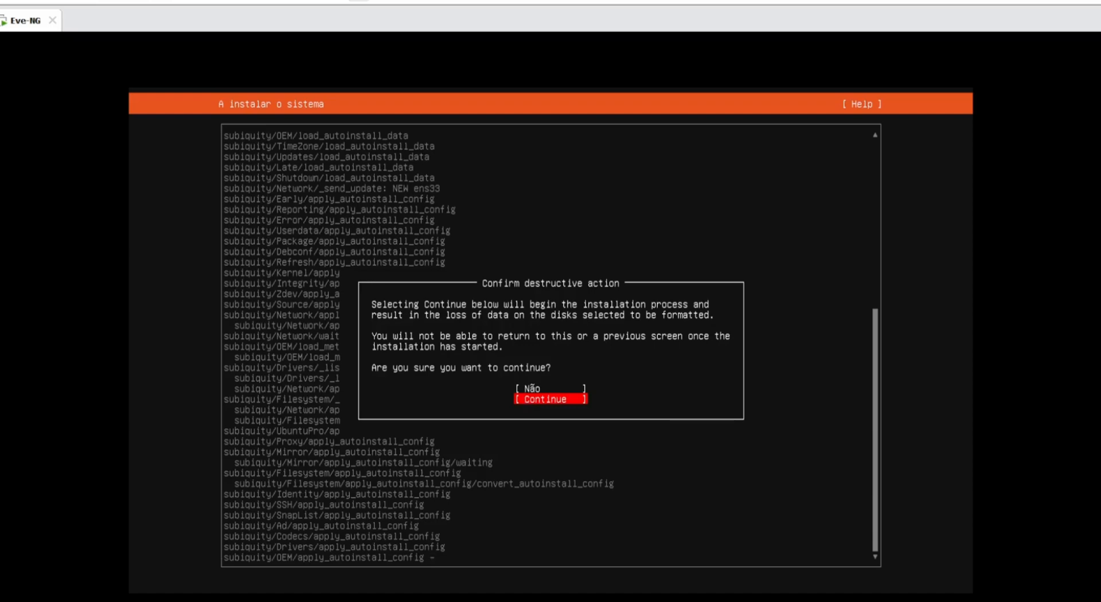
{"action": "key", "text": "Return"}
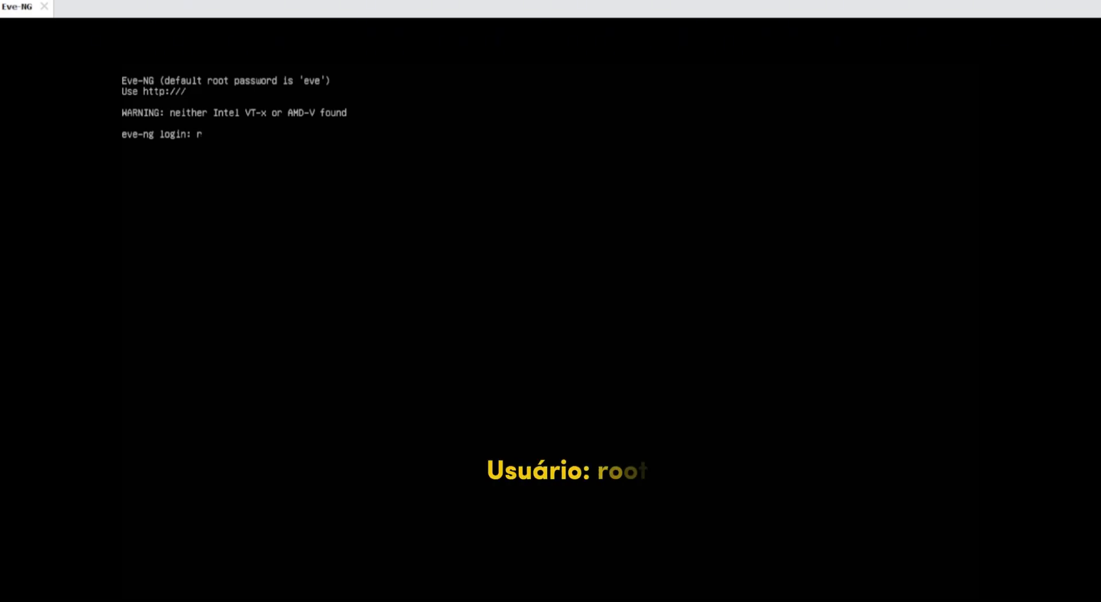
- Log in at the eve-ng console as root with the default password
{"action": "type", "text": "root"}
{"action": "key", "text": "Return"}
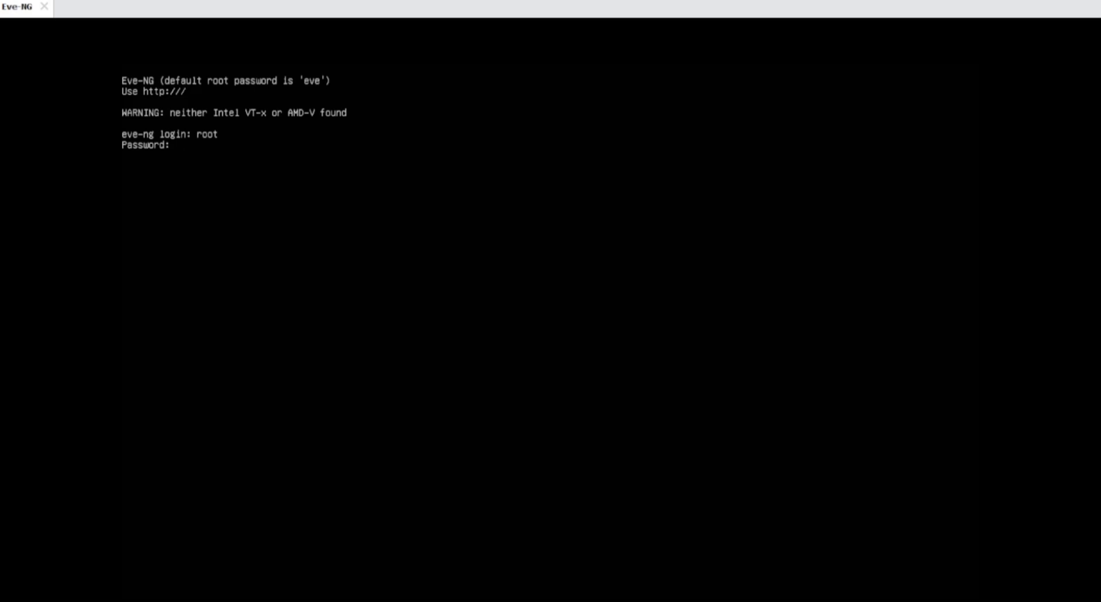
{"action": "type", "text": "eve"}
{"action": "key", "text": "Return"}
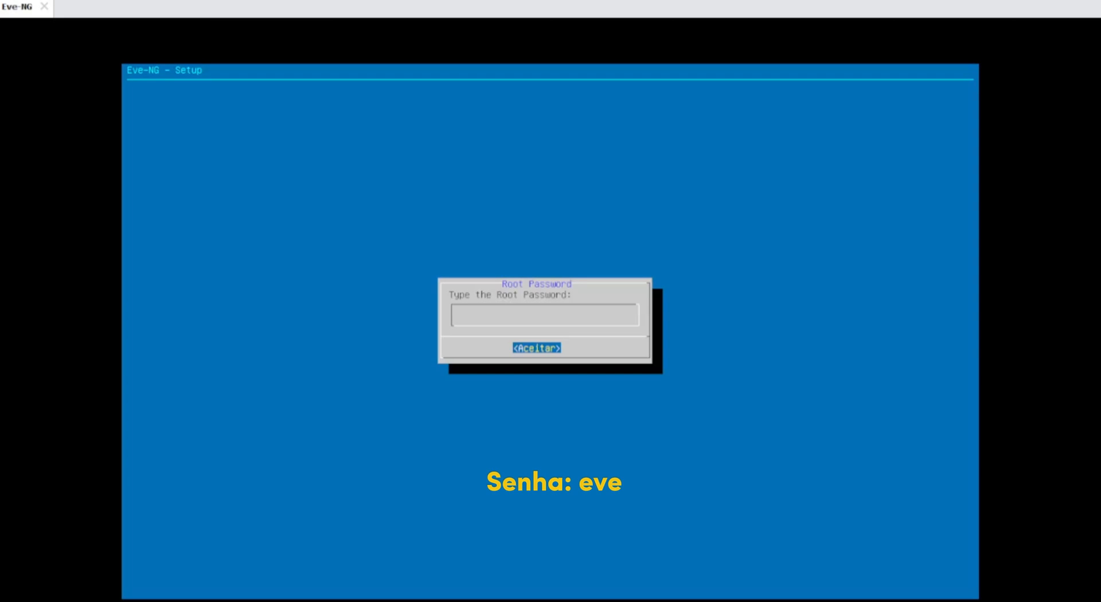
- Enter the new root password and repeat it to confirm
{"action": "key", "text": "Return"}
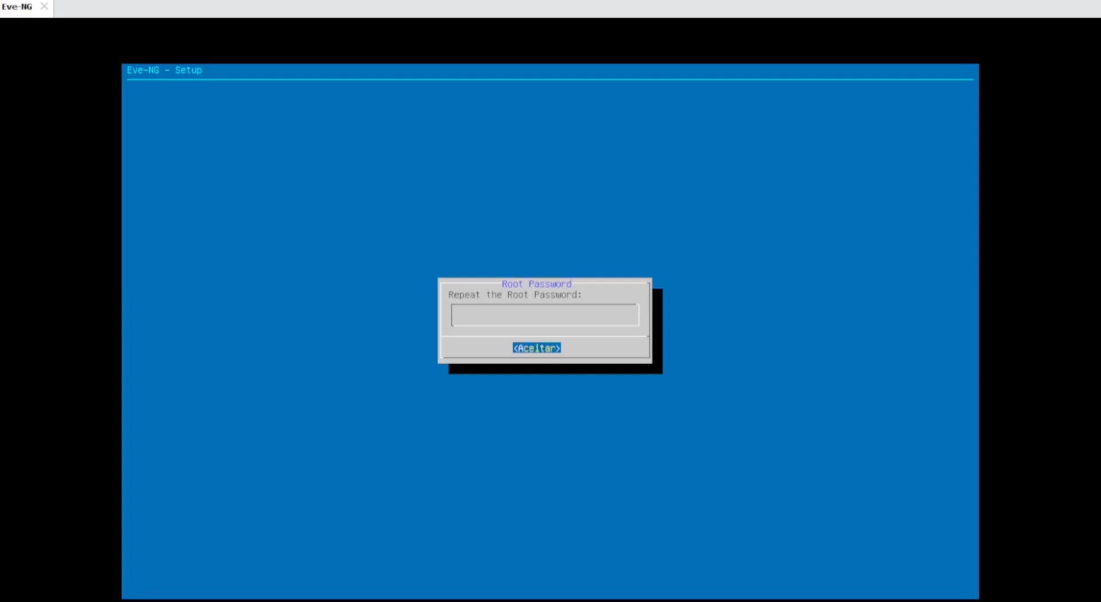
{"action": "key", "text": "Return"}
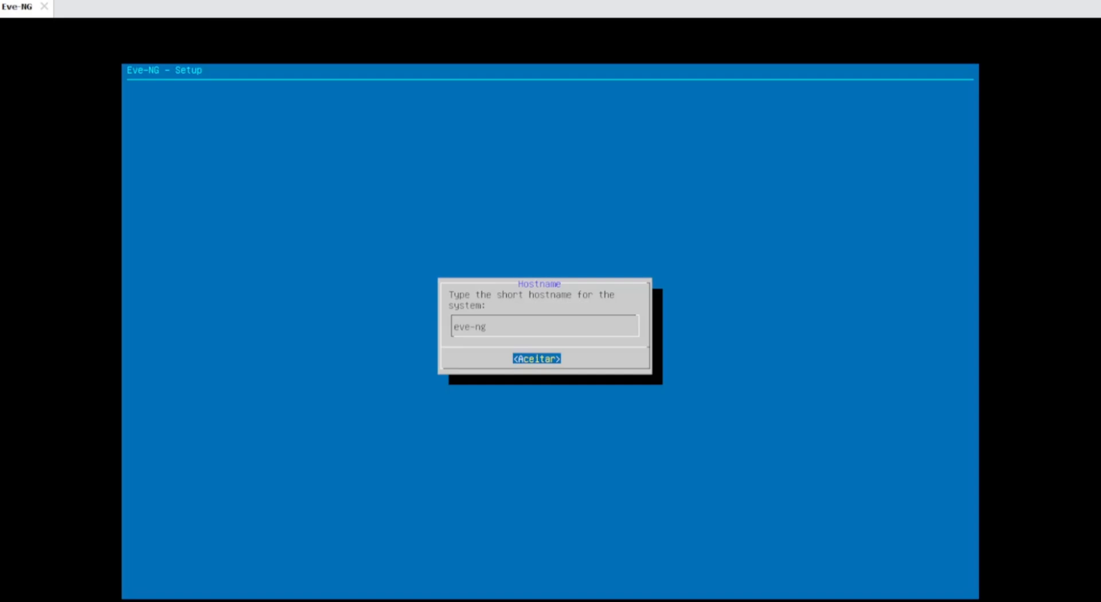
- Accept eve-ng as the hostname and example.com as the DNS domain name
{"action": "key", "text": "Return"}
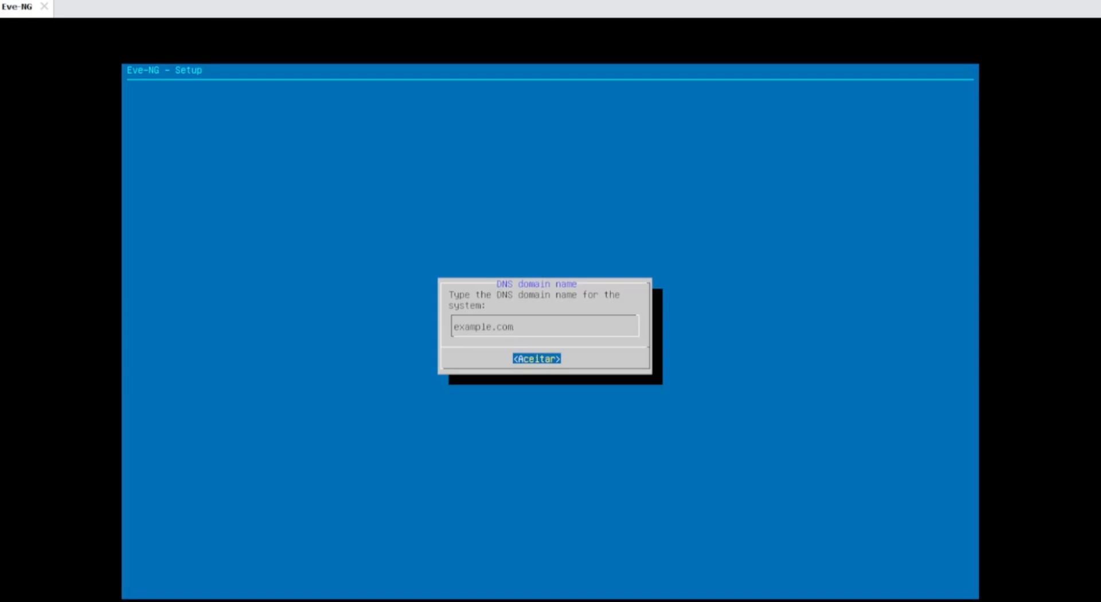
{"action": "key", "text": "Return"}
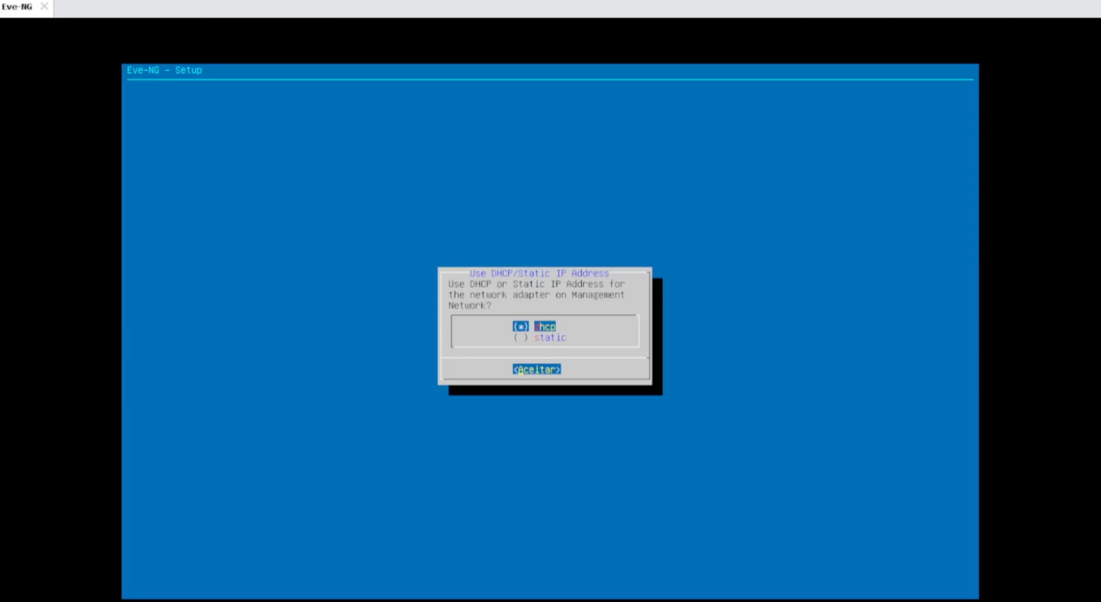
- Select static instead of DHCP addressing for the management network
{"action": "key", "text": "Down"}
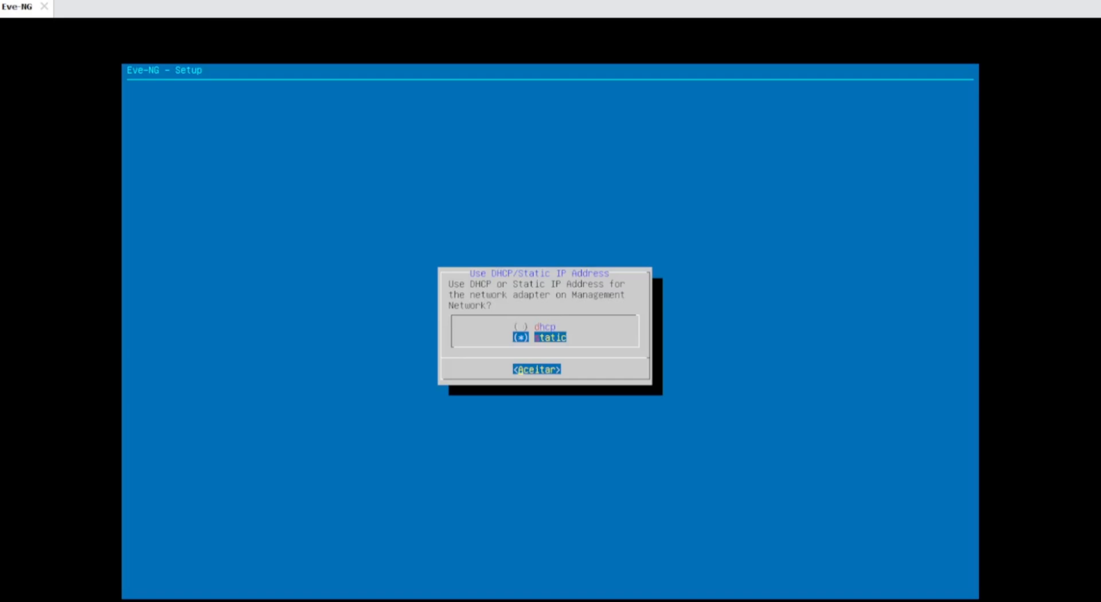
{"action": "key", "text": "Return"}
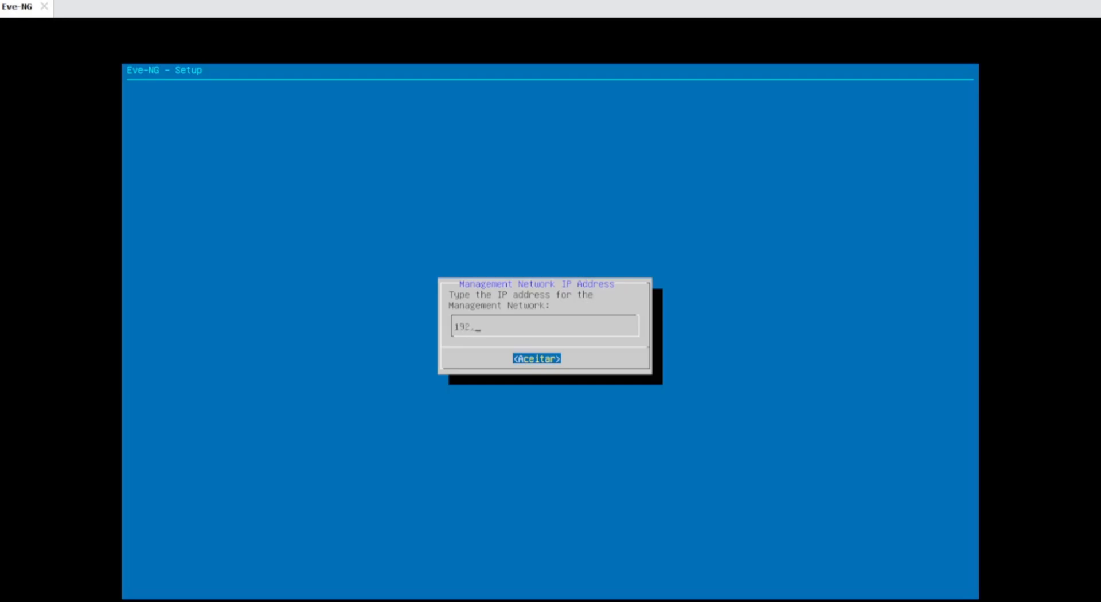
- Enter management IP 192.168.0.10, subnet mask 255.255.255.0 and gateway 192.168.0.1
{"action": "type", "text": "168.0.10"}
{"action": "key", "text": "Return"}
{"action": "type", "text": "255.255.255"}
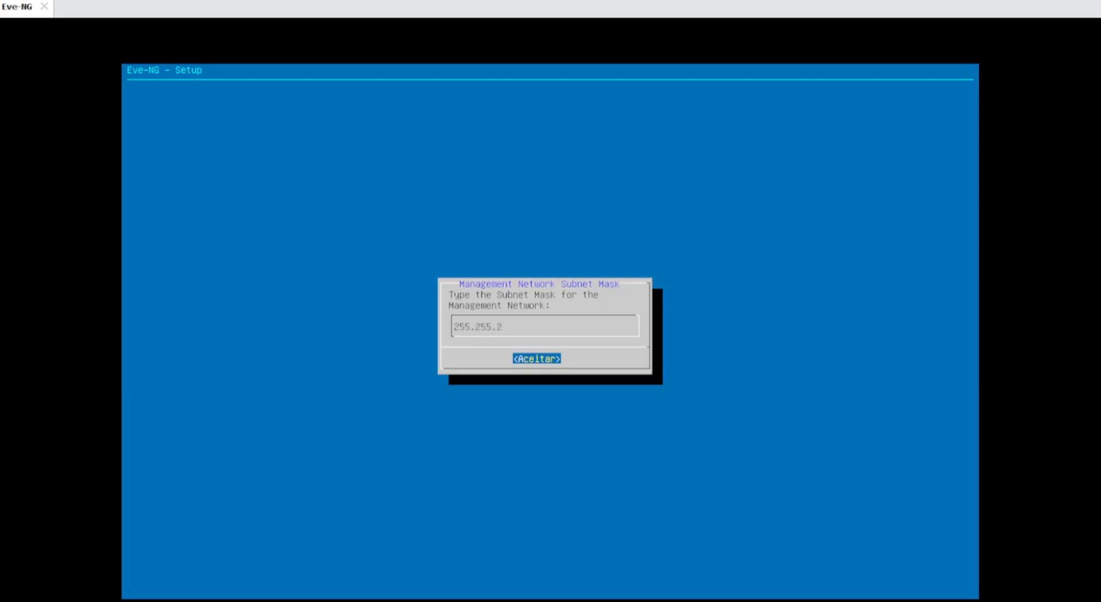
{"action": "type", "text": ".0"}
{"action": "key", "text": "Return"}
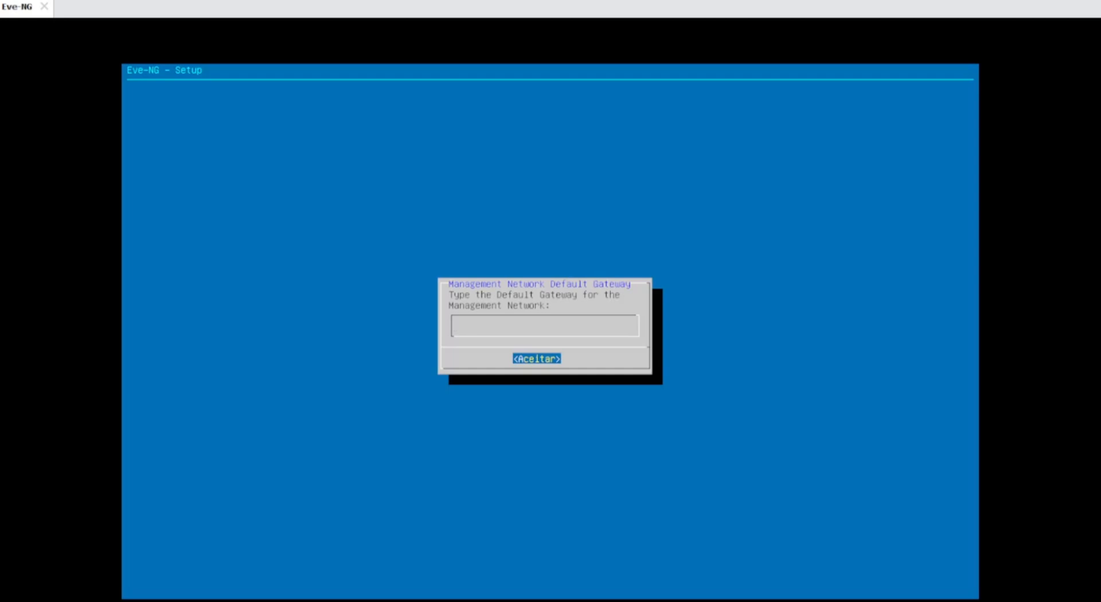
{"action": "type", "text": "192.168.0.1"}
{"action": "key", "text": "Return"}
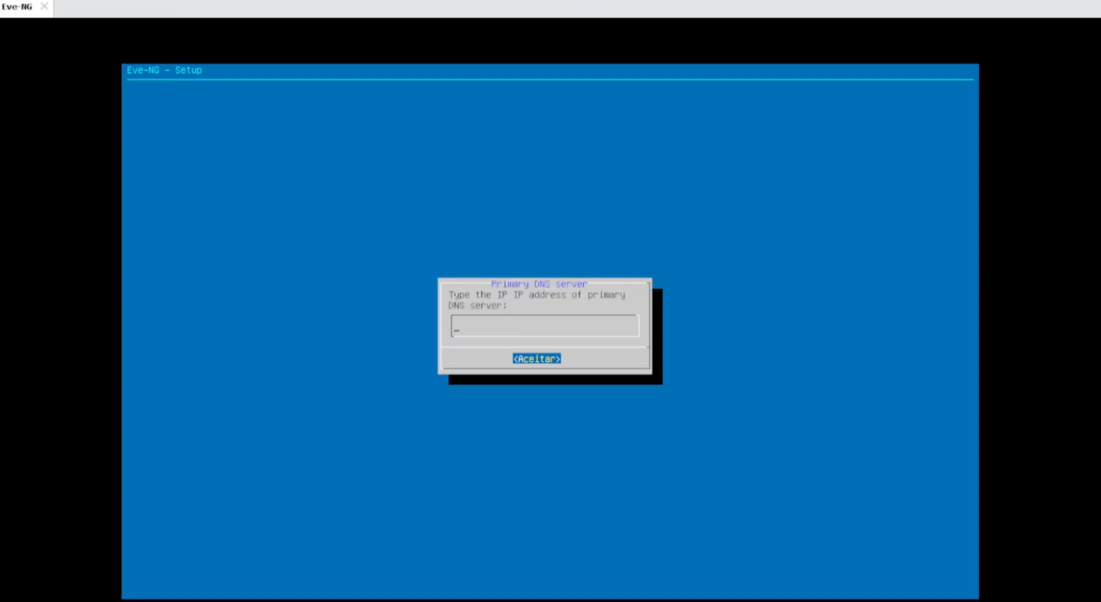
- Set primary DNS 192.168.0.1, no secondary DNS, NTP server a.ntp.br, keeping direct internet connection
{"action": "type", "text": "192.168.0.1"}
{"action": "key", "text": "Return"}
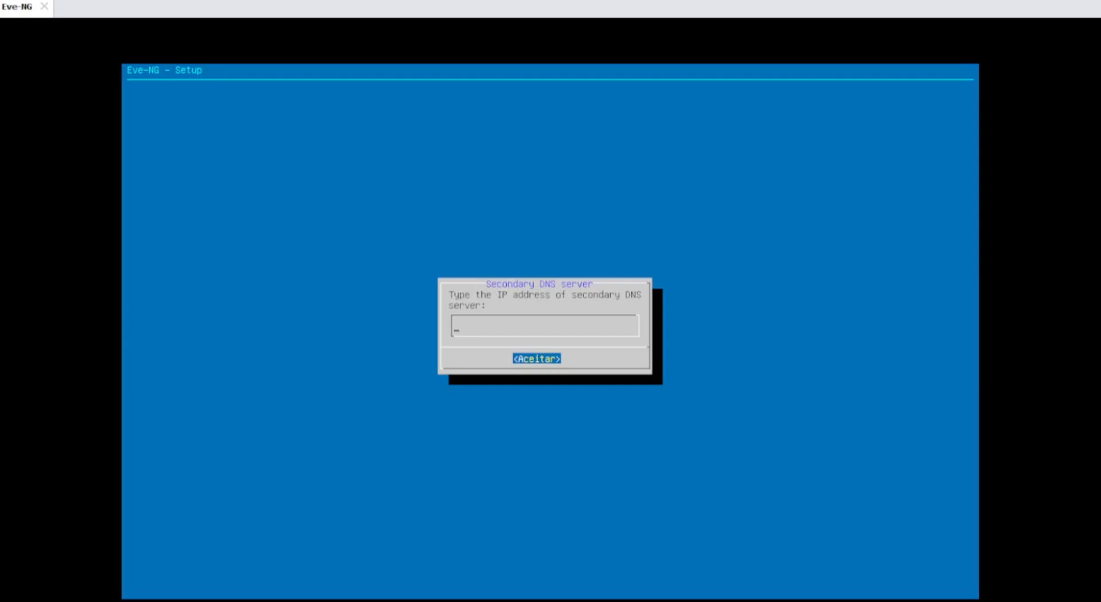
{"action": "key", "text": "Return"}
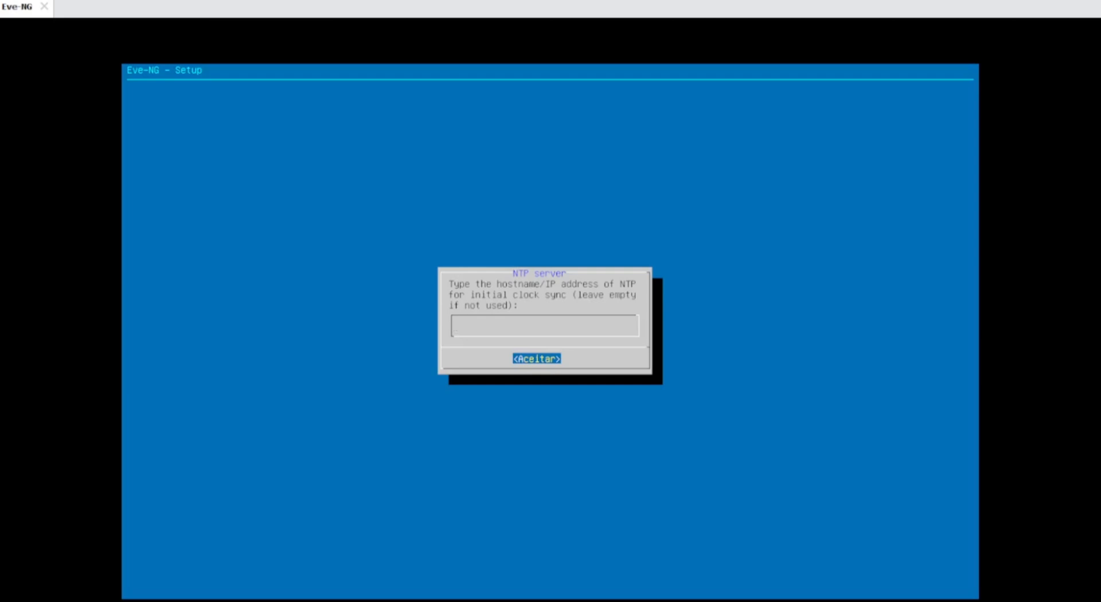
{"action": "type", "text": "a.ntp.br"}
{"action": "key", "text": "Return"}
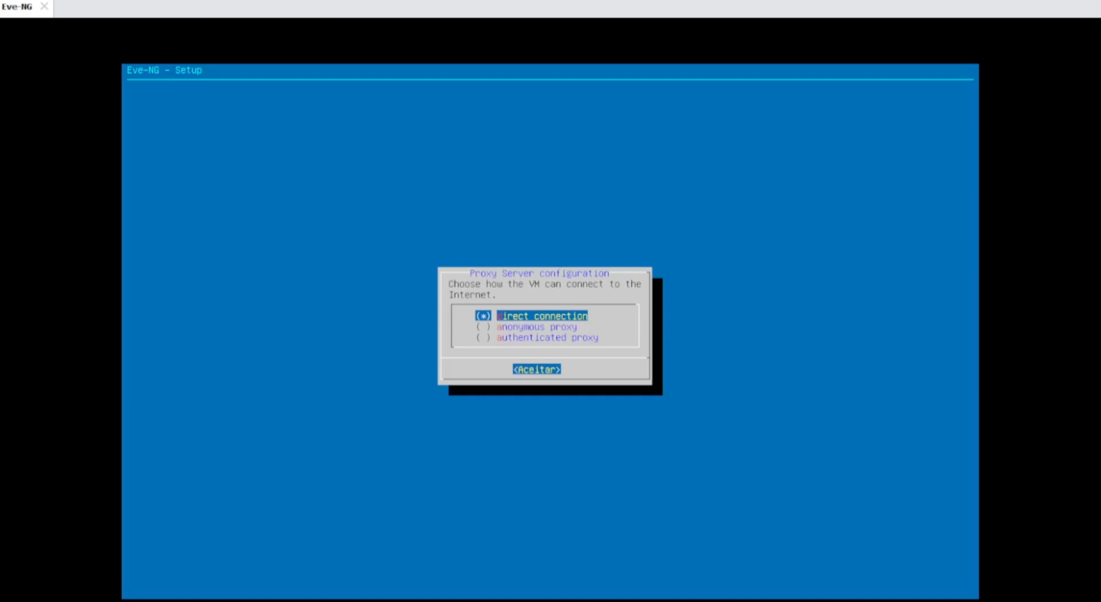
{"action": "key", "text": "Return"}
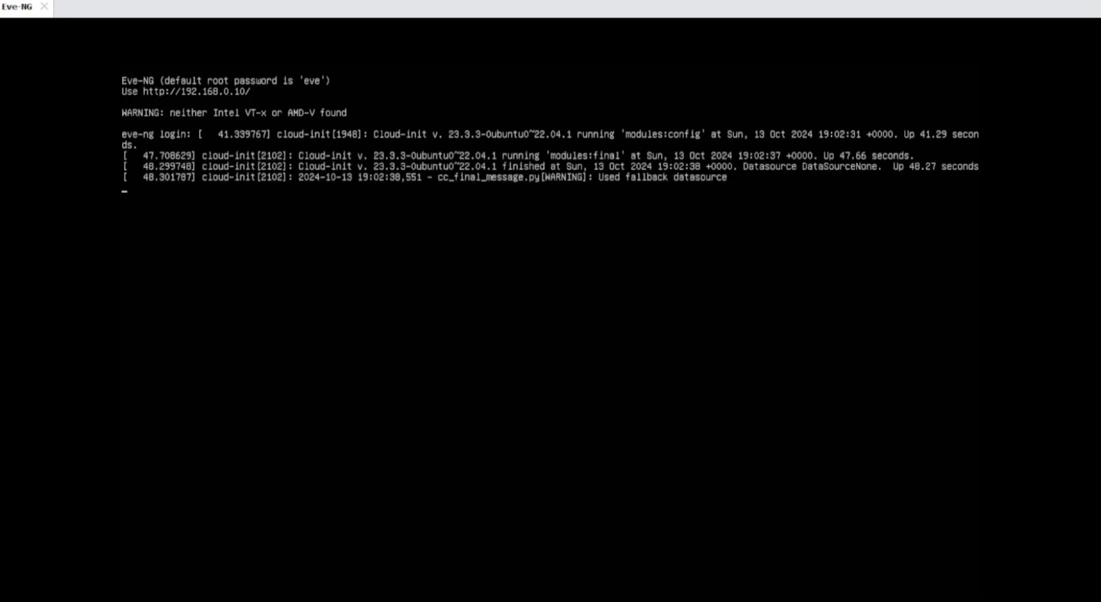
- Log in to the EVE-NG console as root with the root password
{"action": "key", "text": "Return"}
{"action": "type", "text": "root"}
{"action": "key", "text": "Return"}
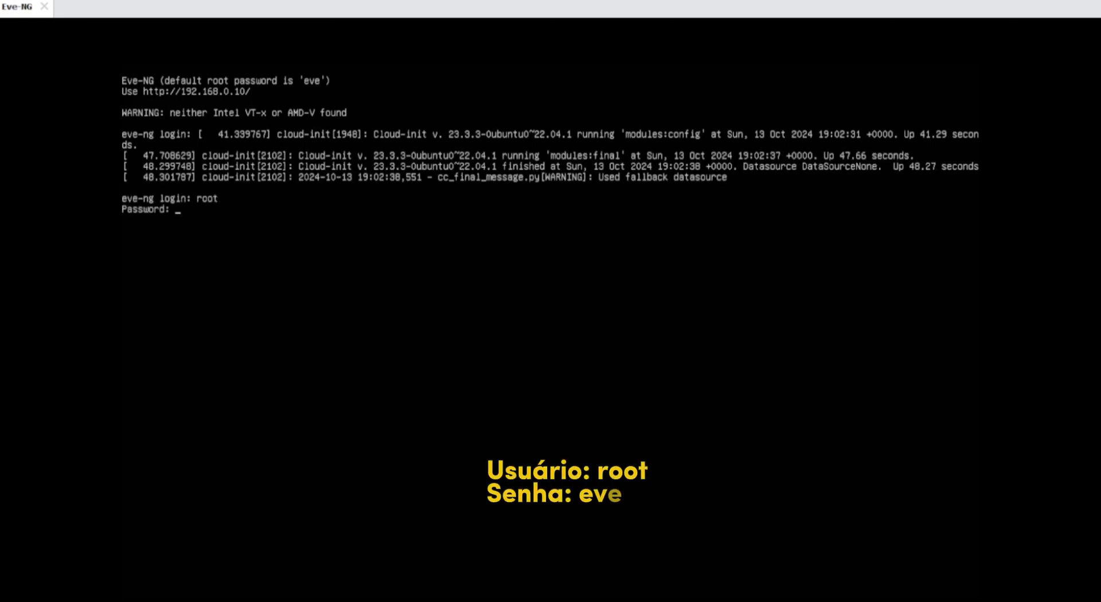
{"action": "type", "text": "eve"}
{"action": "key", "text": "Return"}
{"action": "key", "text": "Return"}
{"action": "key", "text": "Return"}
{"action": "key", "text": "Return"}
{"action": "key", "text": "Return"}
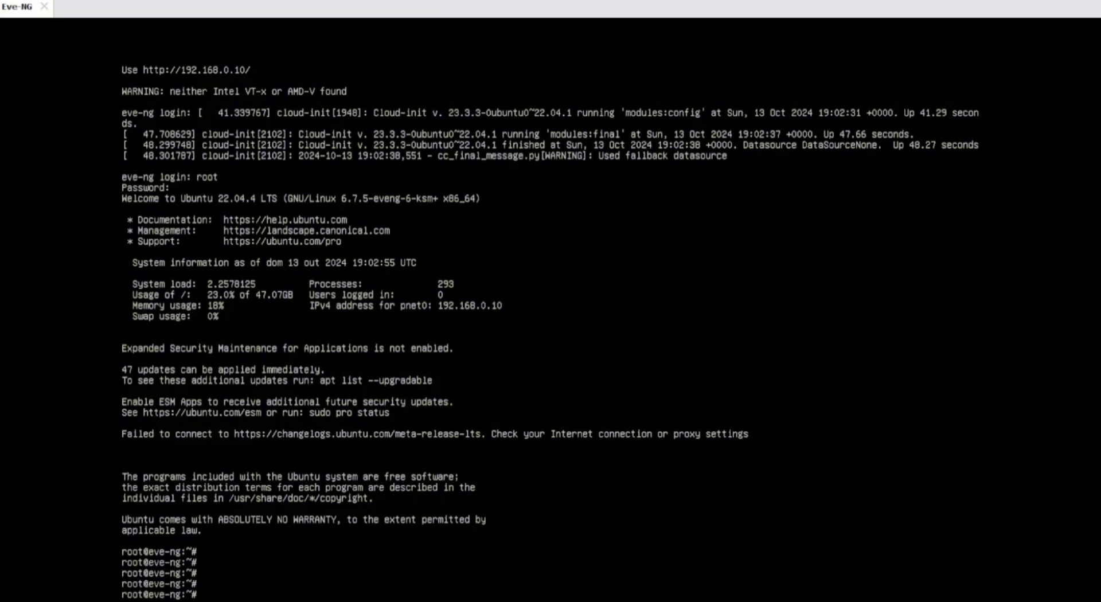
- Ping 192.168.0.1 and then 8.8.8.8, stopping each; both report Destination Host Unreachable
{"action": "type", "text": "pin"}
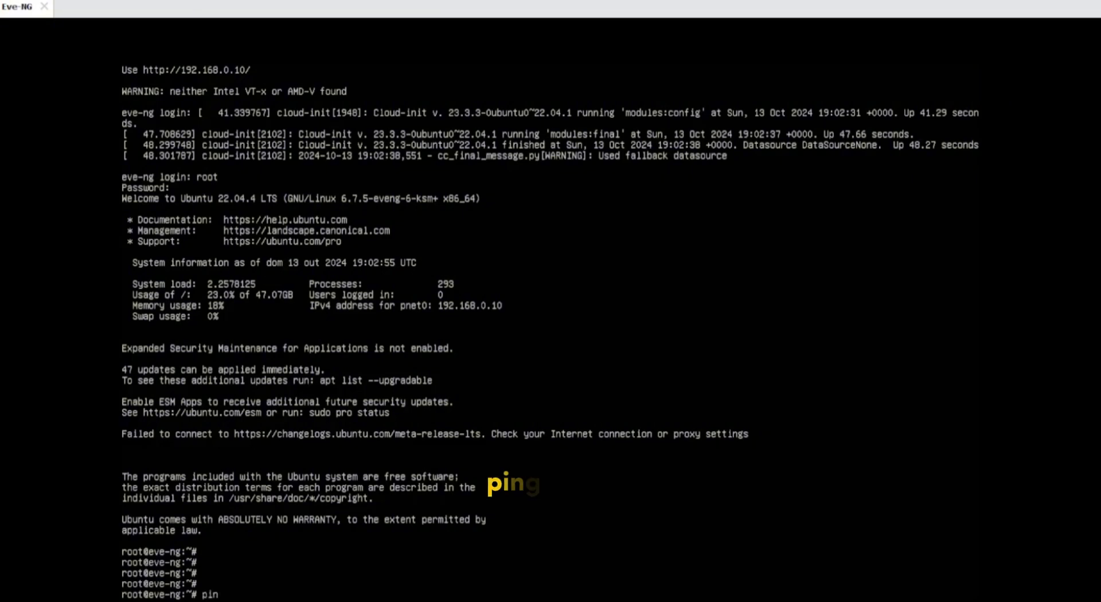
{"action": "type", "text": "g 19"}
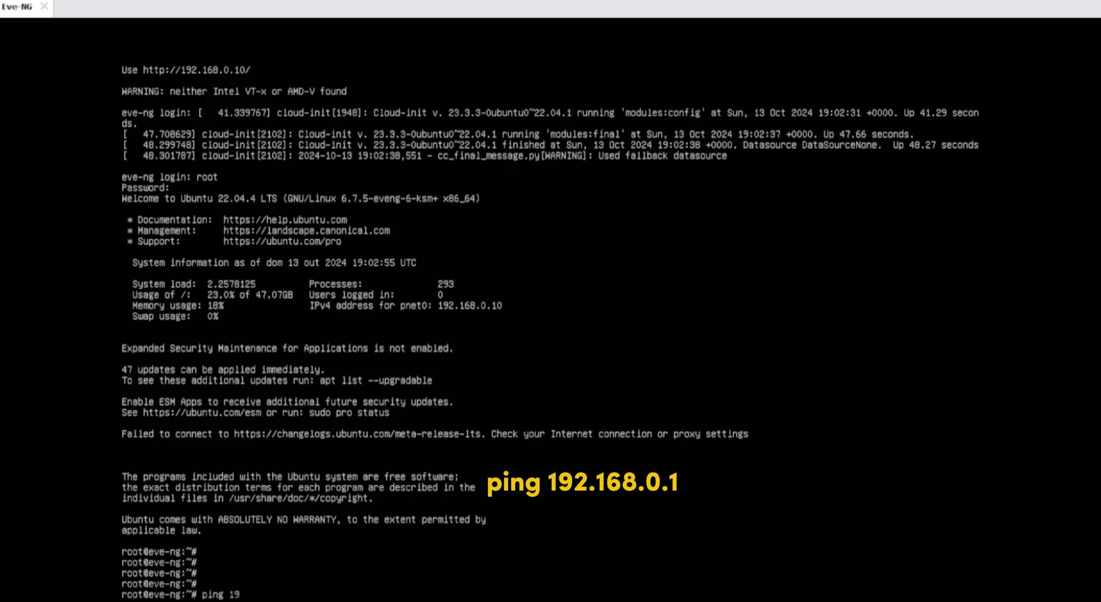
{"action": "type", "text": "2.168"}
{"action": "type", "text": ".0."}
{"action": "type", "text": "1"}
{"action": "key", "text": "Return"}
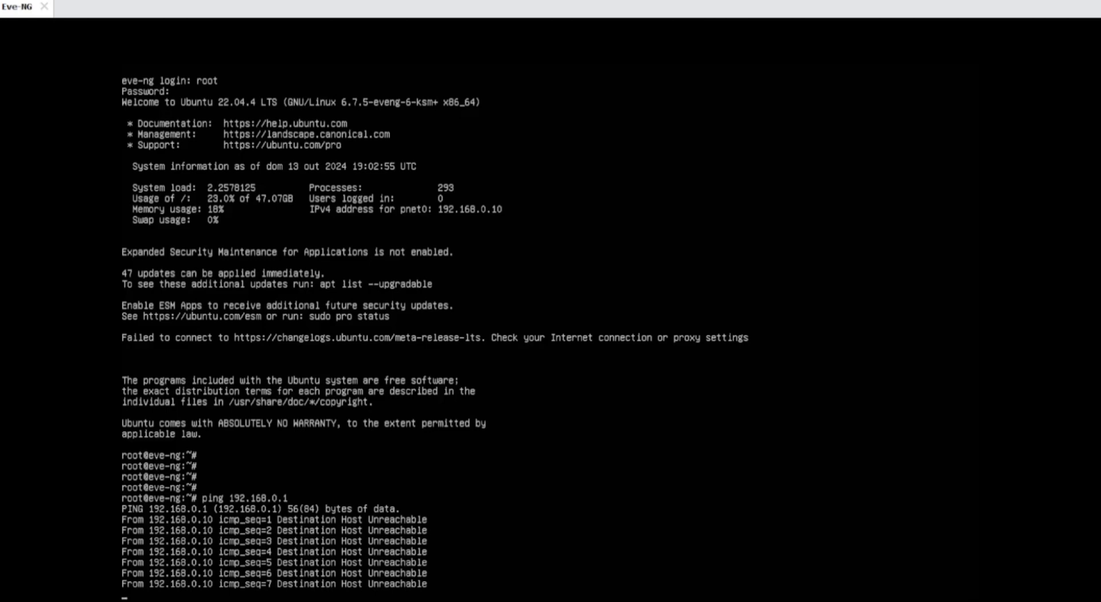
{"action": "key", "text": "ctrl+c"}
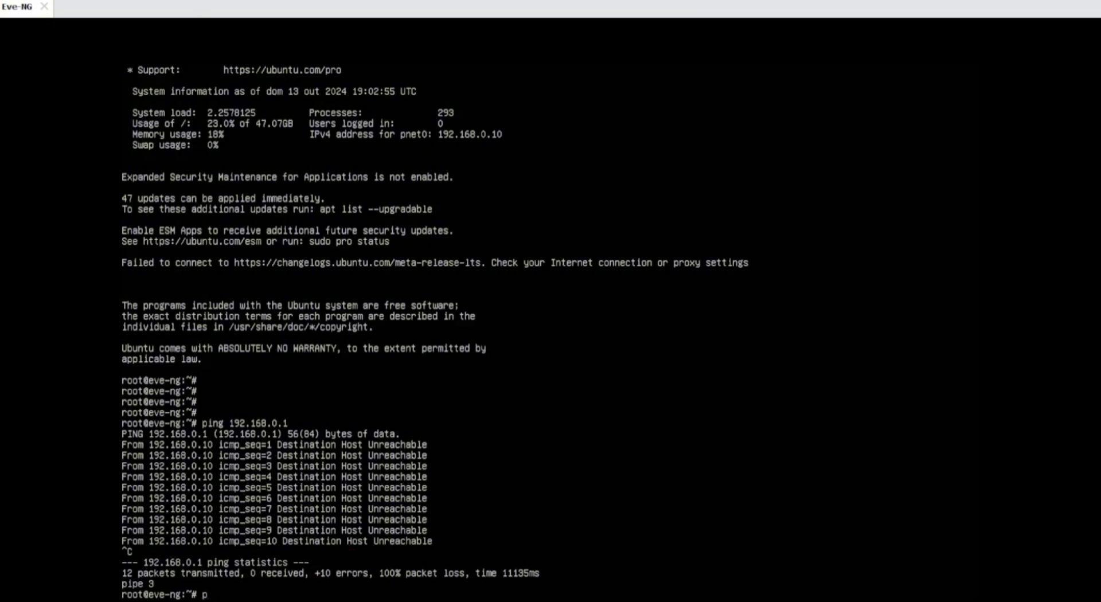
{"action": "type", "text": "ping "}
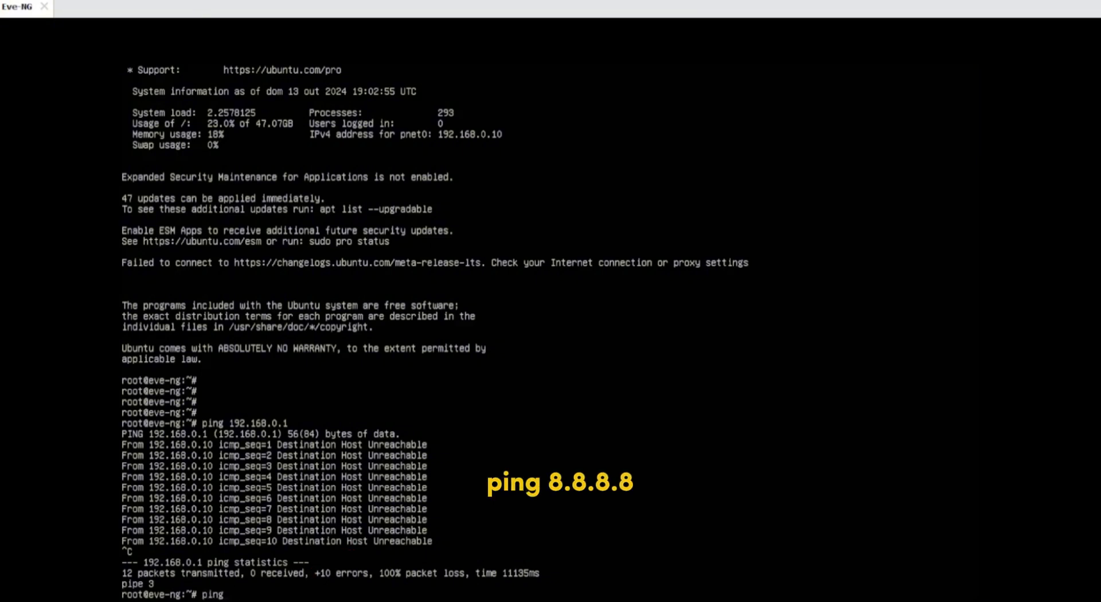
{"action": "type", "text": "8.8.8.8"}
{"action": "key", "text": "Return"}
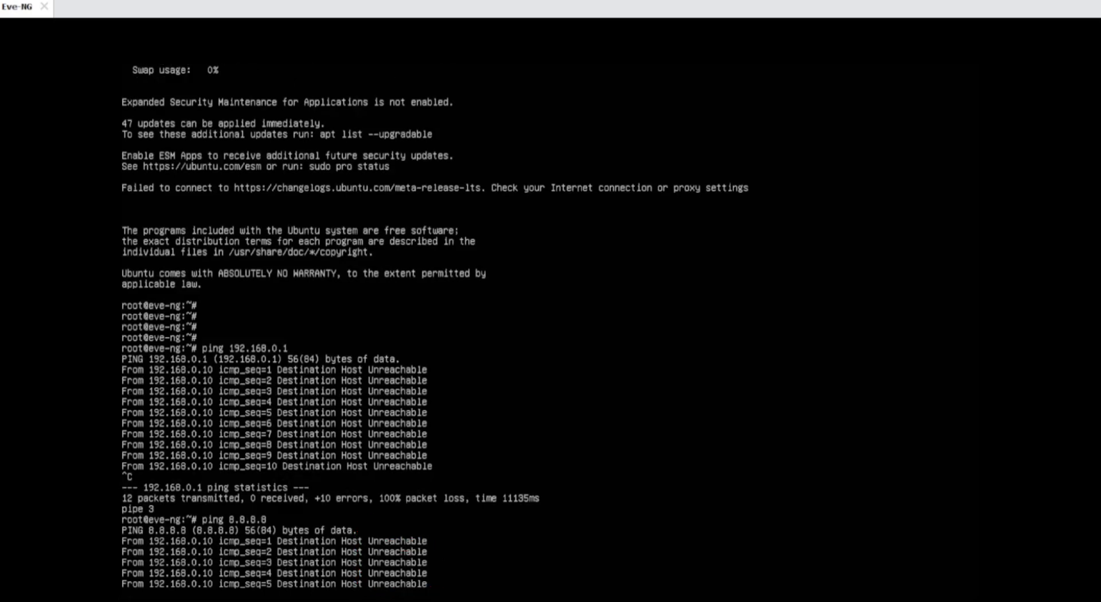
{"action": "key", "text": "ctrl+c"}
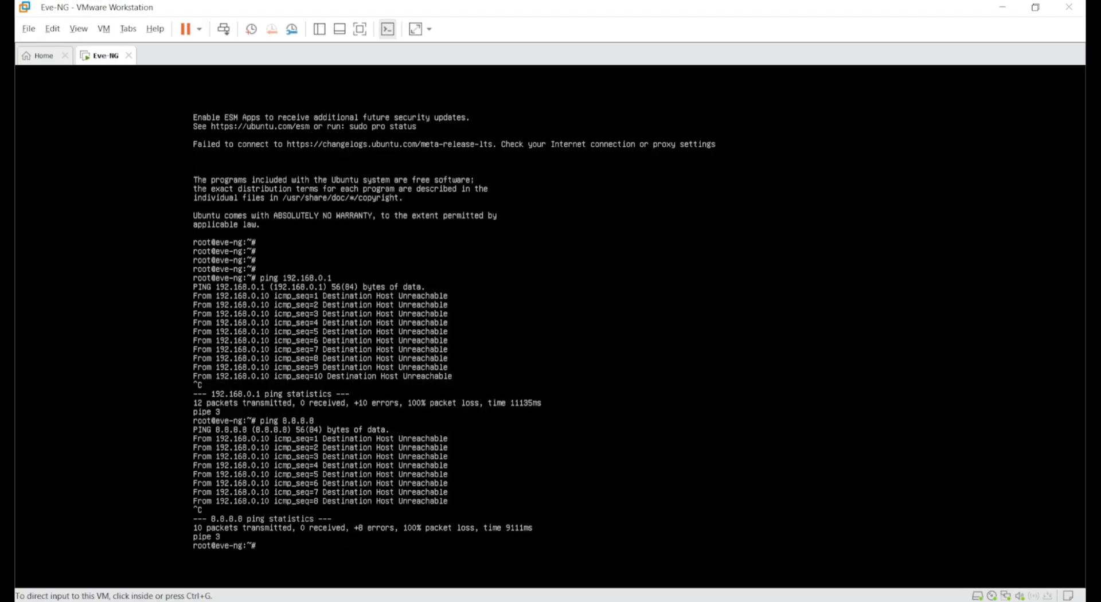
- Shut down the Eve-NG guest via VM > Power > Shut Down Guest and confirm
{"action": "left_click", "coordinate": [360, 221]}
{"action": "key", "text": "ctrl+alt"}
{"action": "left_click", "coordinate": [201, 30]}
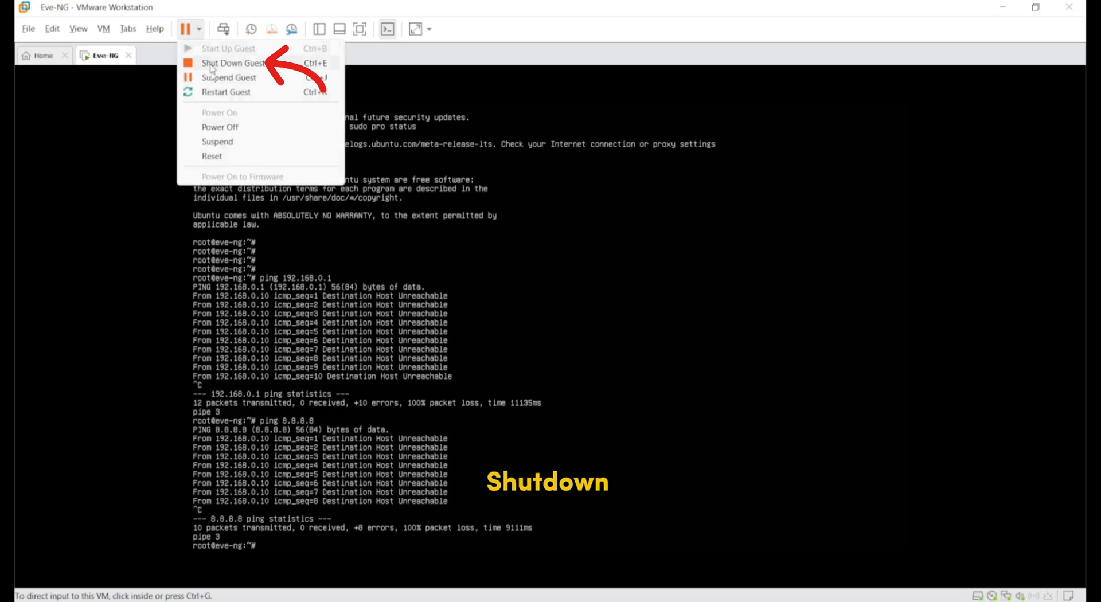
{"action": "left_click", "coordinate": [212, 64]}
{"action": "left_click", "coordinate": [577, 347]}
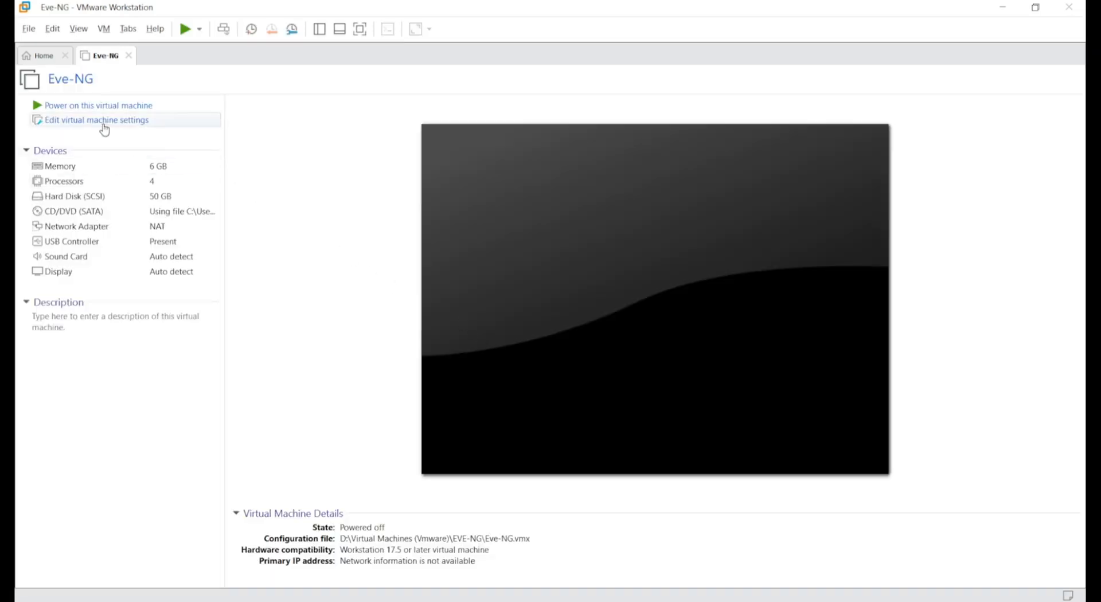
- Switch the VM's network adapter from NAT to Bridged, save, and power the VM on
{"action": "left_click", "coordinate": [106, 124]}
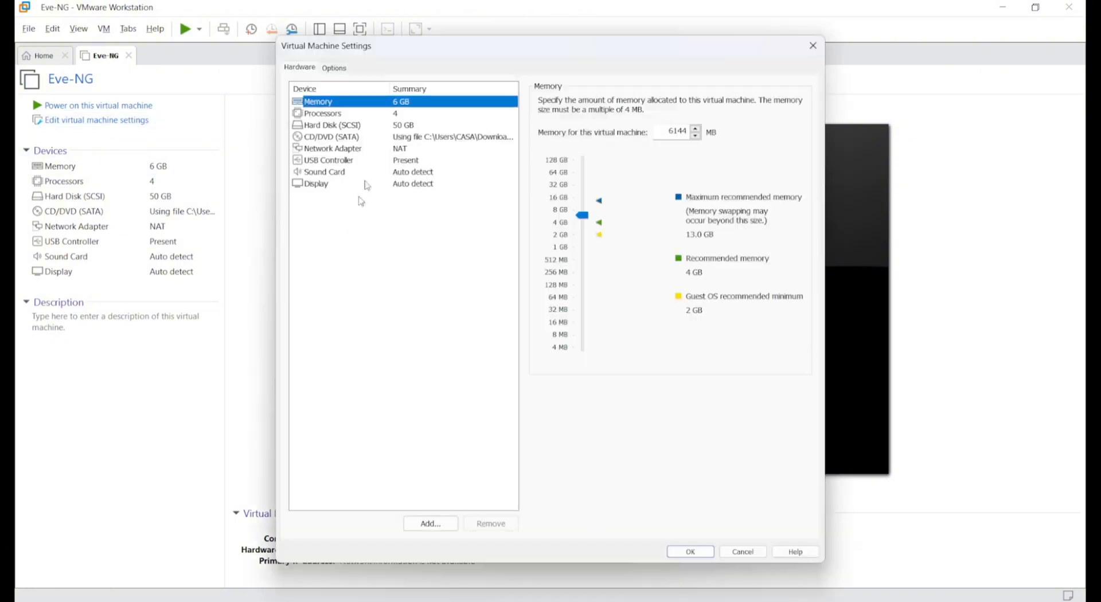
{"action": "left_click", "coordinate": [339, 151]}
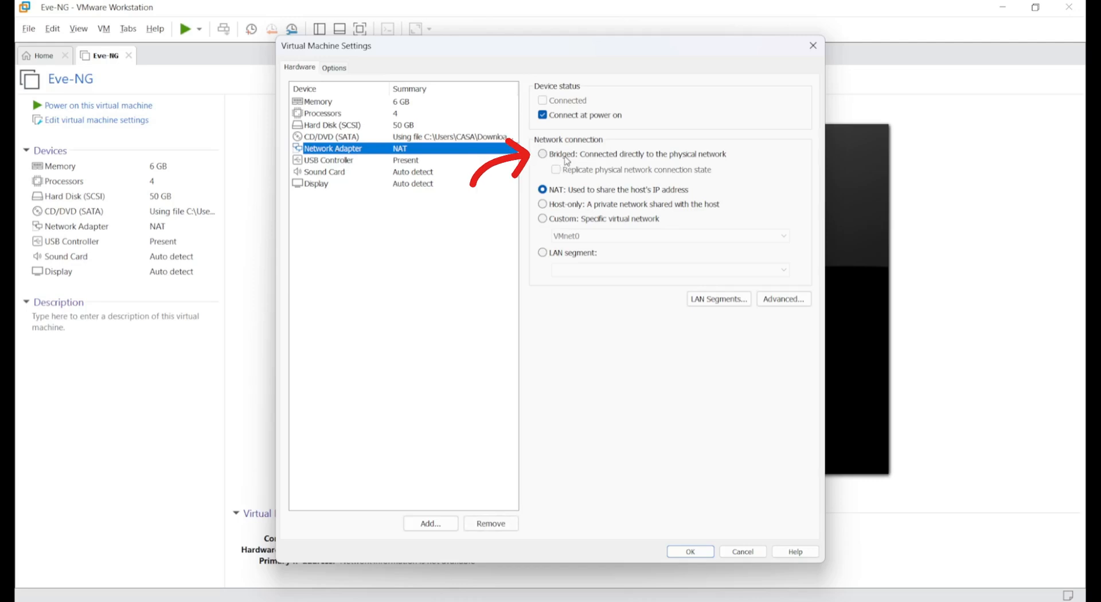
{"action": "left_click", "coordinate": [543, 154]}
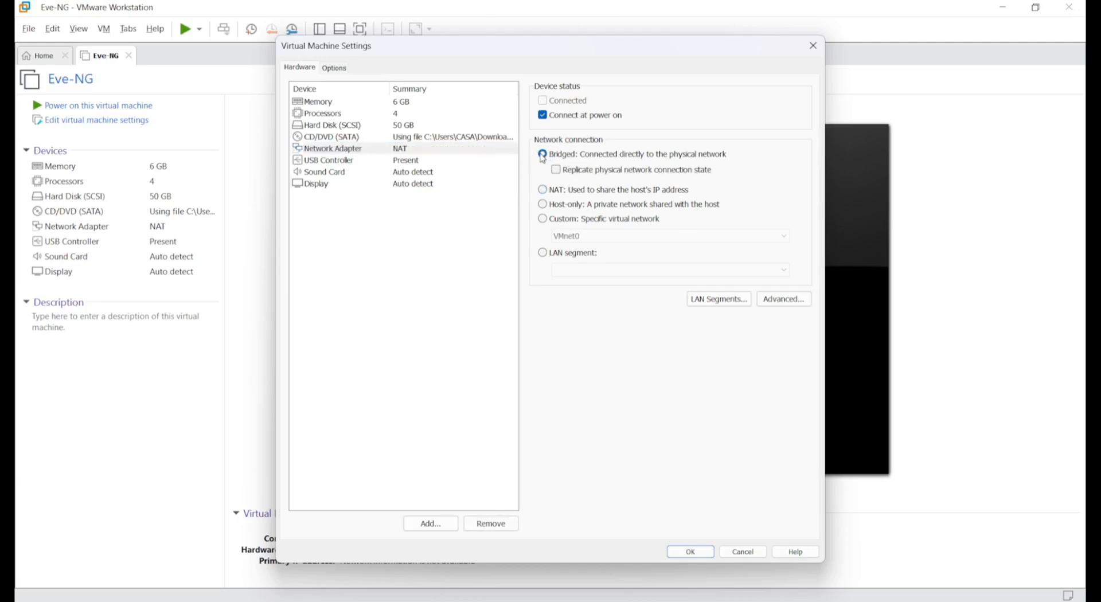
{"action": "left_click", "coordinate": [694, 553]}
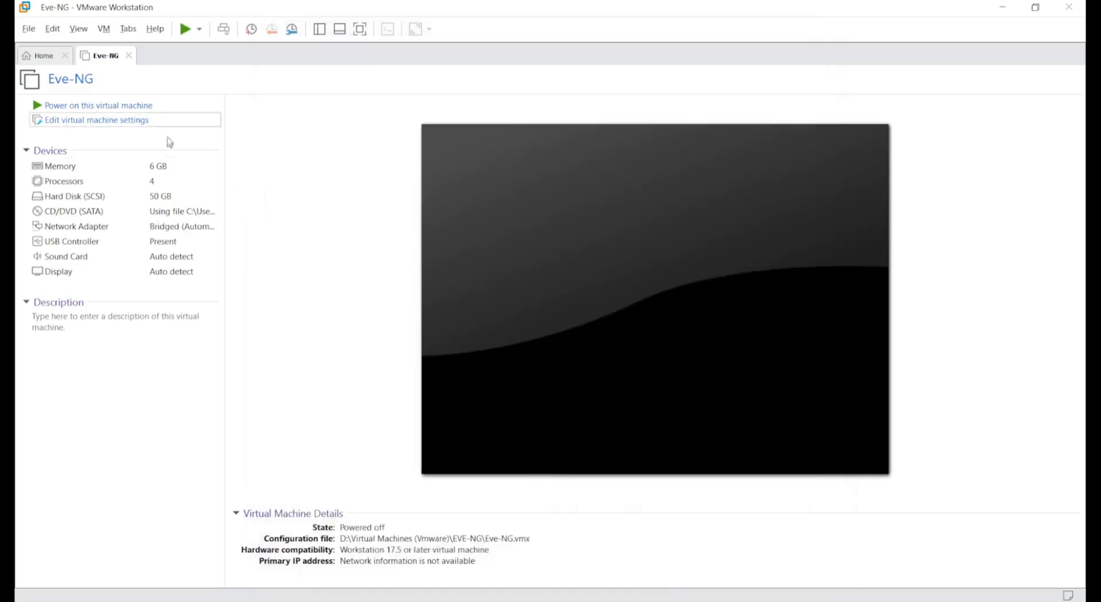
{"action": "left_click", "coordinate": [133, 106]}
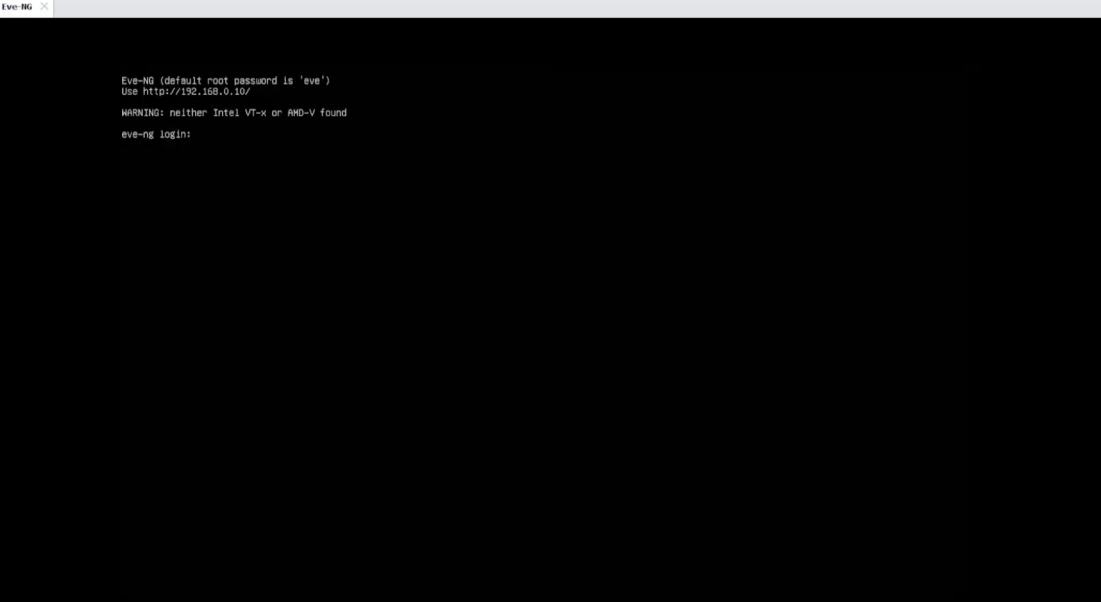
- Log in as root and ping 192.168.0.1, which now answers with no packet loss
{"action": "type", "text": "root"}
{"action": "key", "text": "Return"}
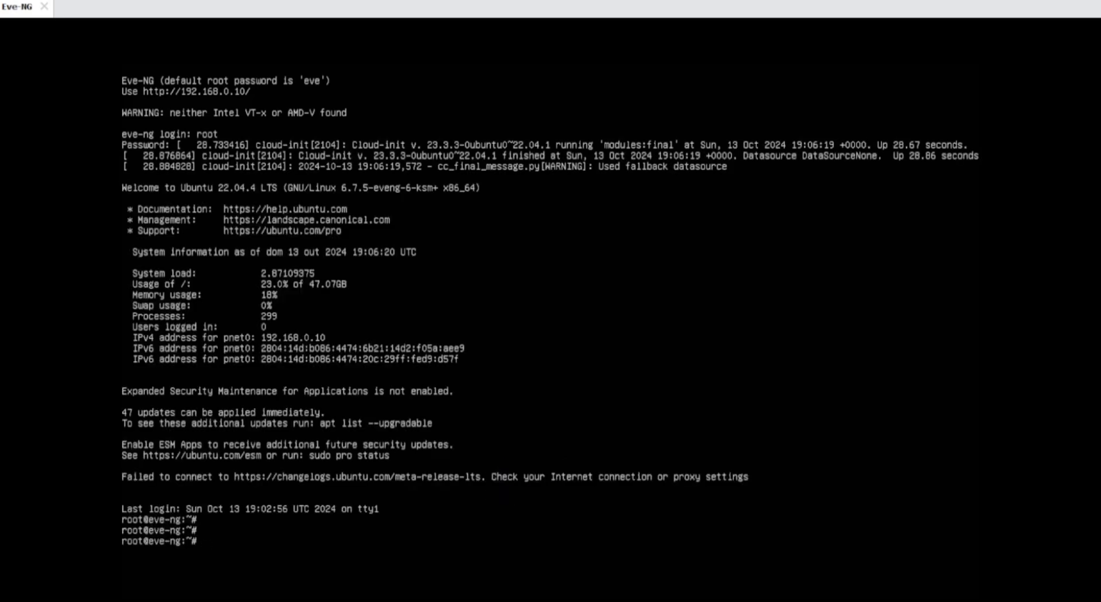
{"action": "type", "text": "ping 19"}
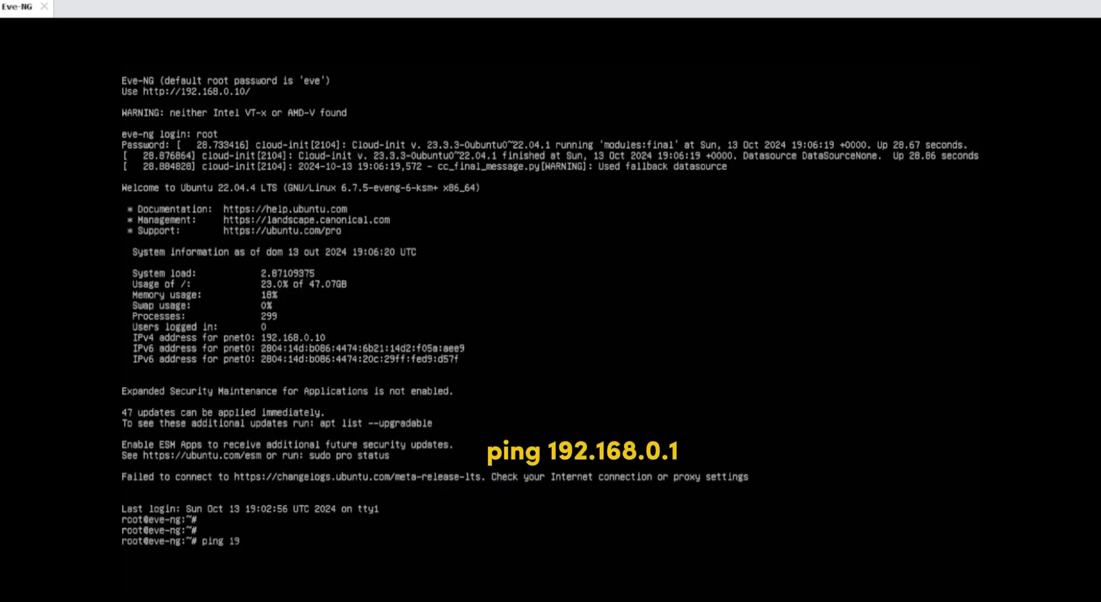
{"action": "type", "text": "2.168.0.1"}
{"action": "key", "text": "Return"}
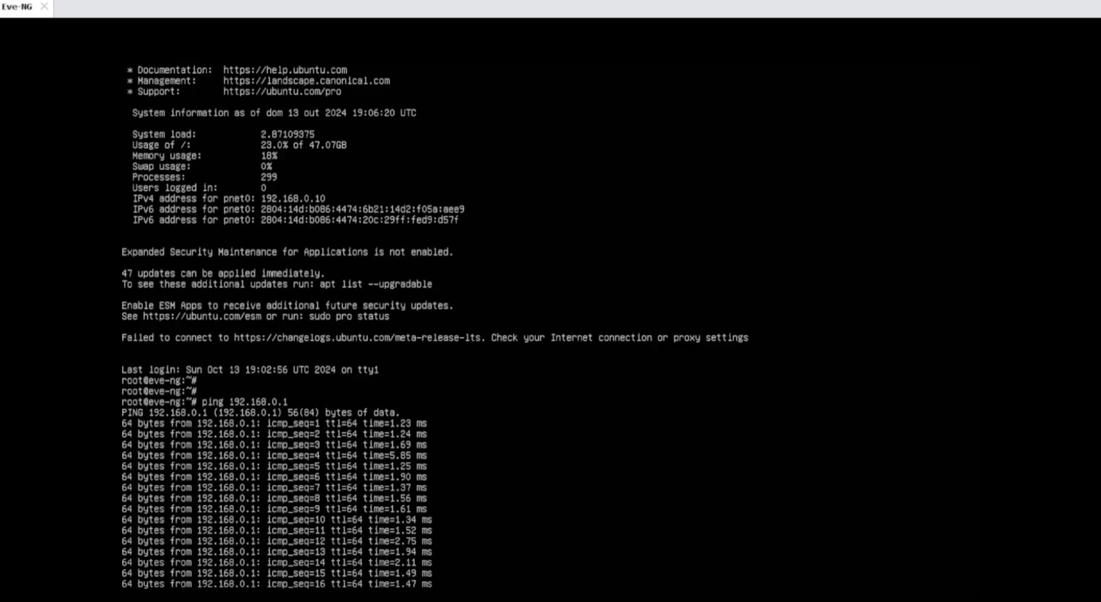
{"action": "key", "text": "ctrl+c"}
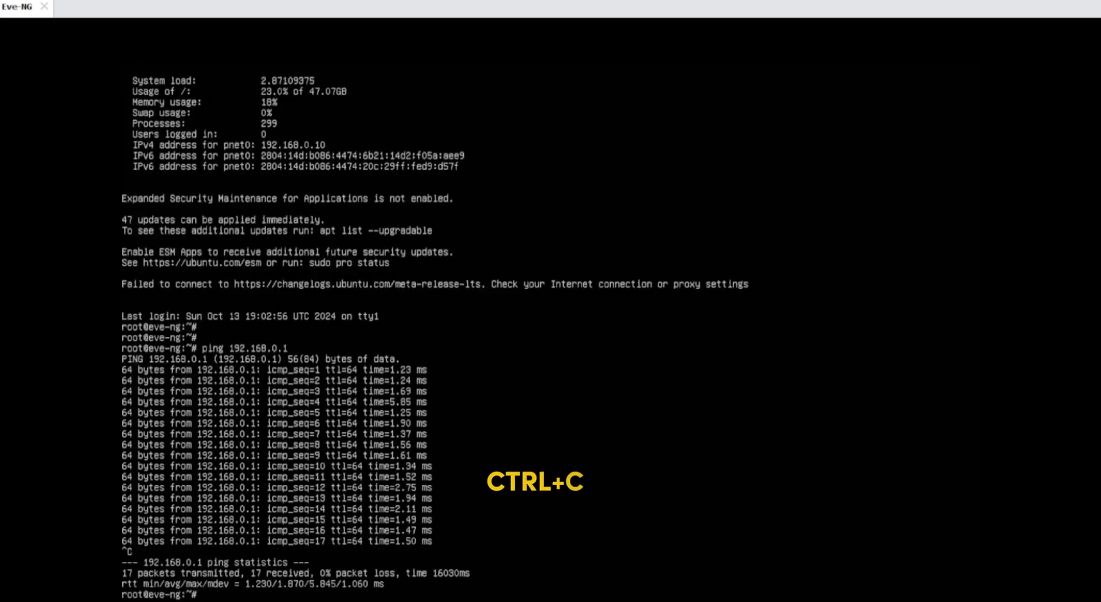
{"action": "key", "text": "Return"}
{"action": "key", "text": "Return"}
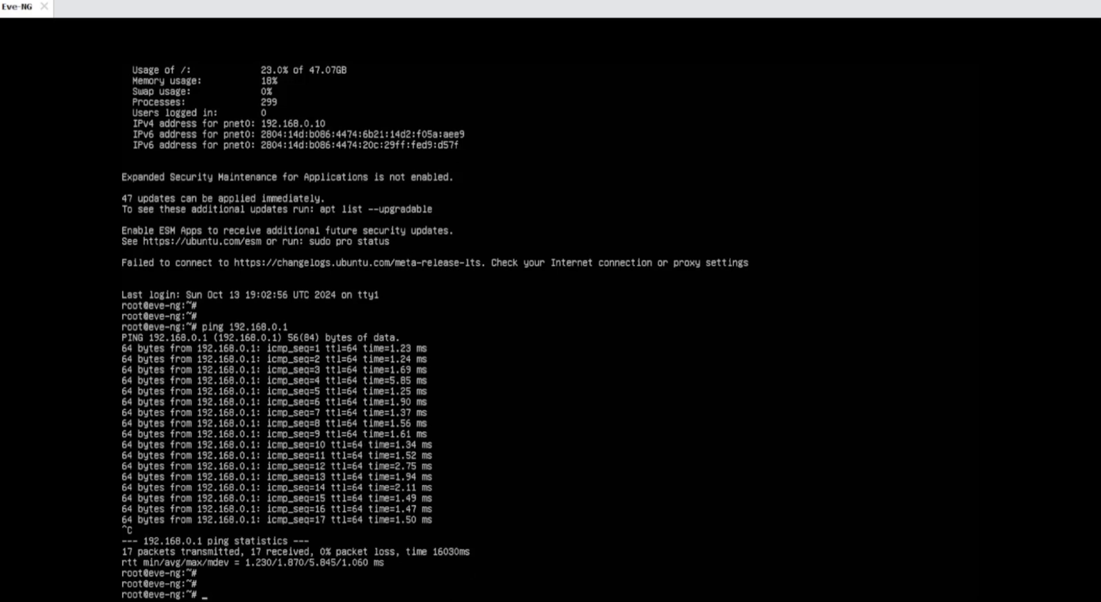
- Ping 8.8.8.8 successfully, then exit to log out of the console
{"action": "type", "text": "ping 8.8"}
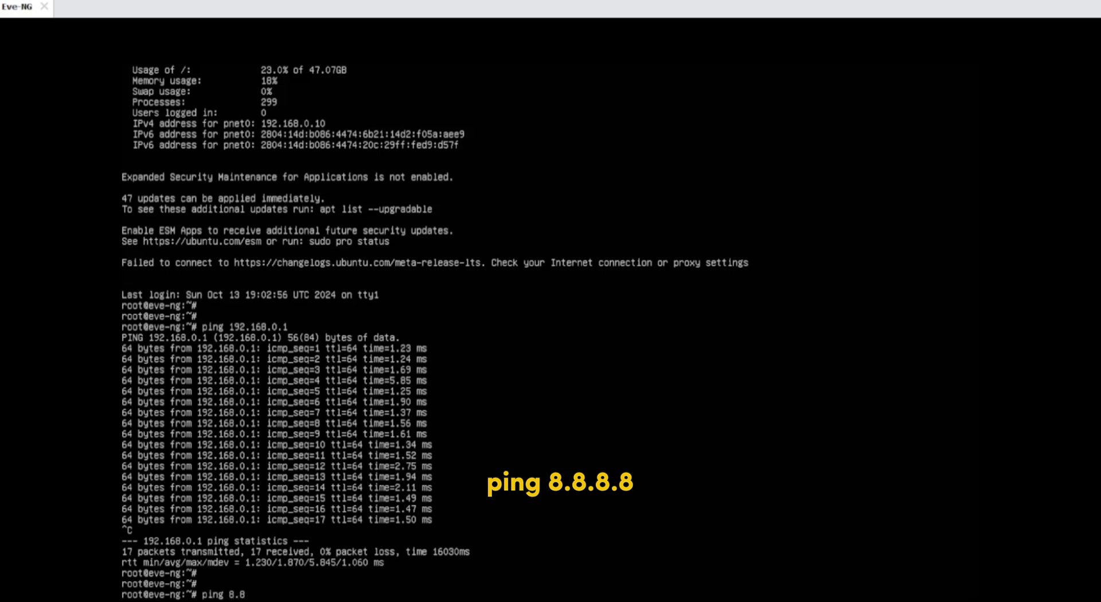
{"action": "type", "text": ".8.8"}
{"action": "key", "text": "Return"}
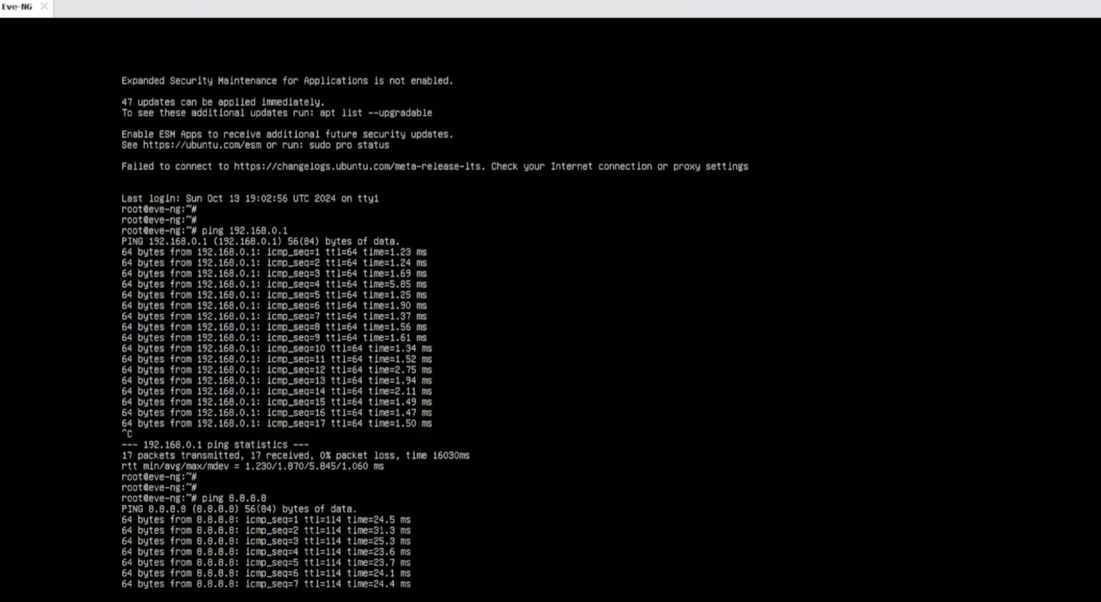
{"action": "key", "text": "ctrl+c"}
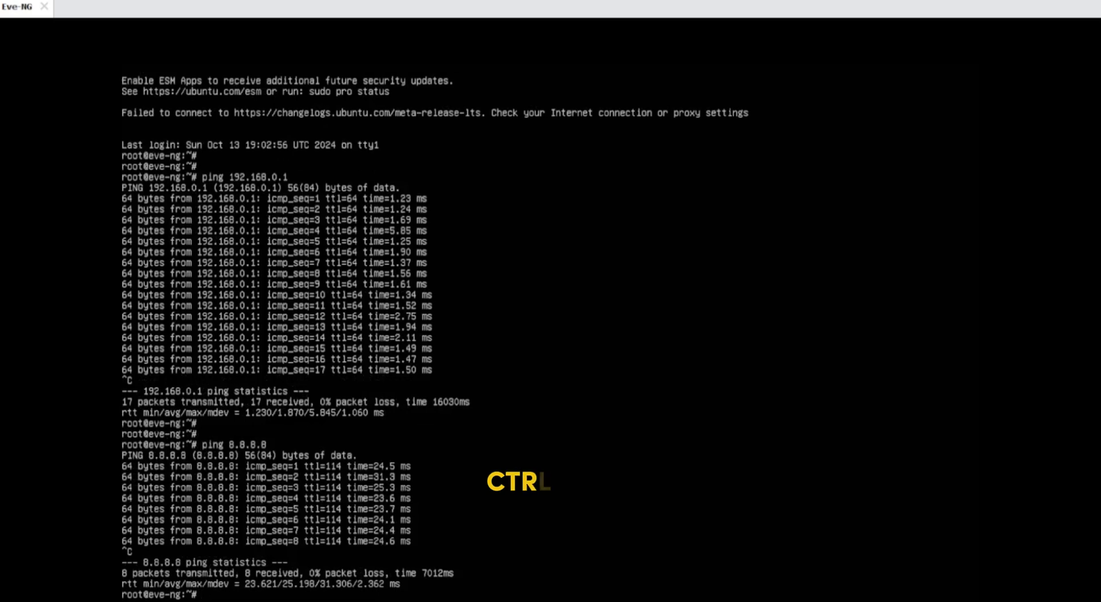
{"action": "type", "text": "e"}
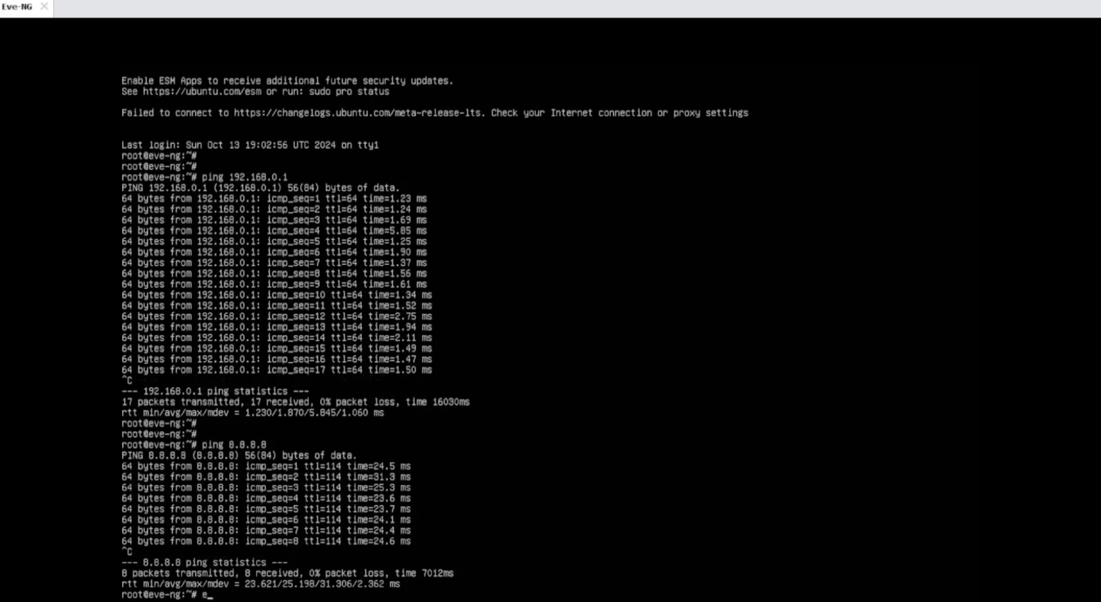
{"action": "type", "text": "xit"}
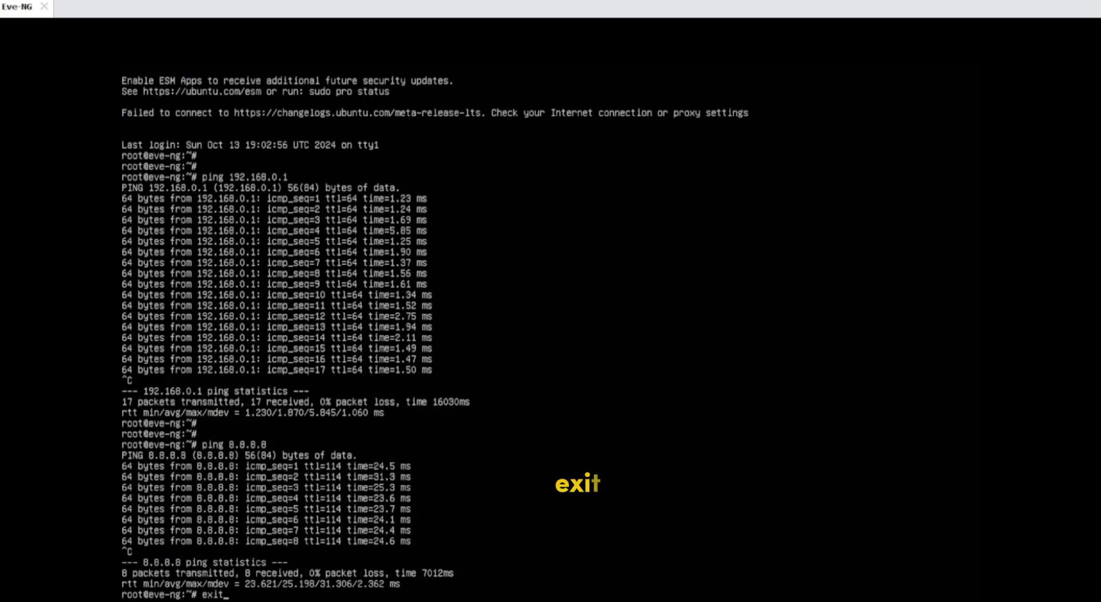
{"action": "key", "text": "Return"}
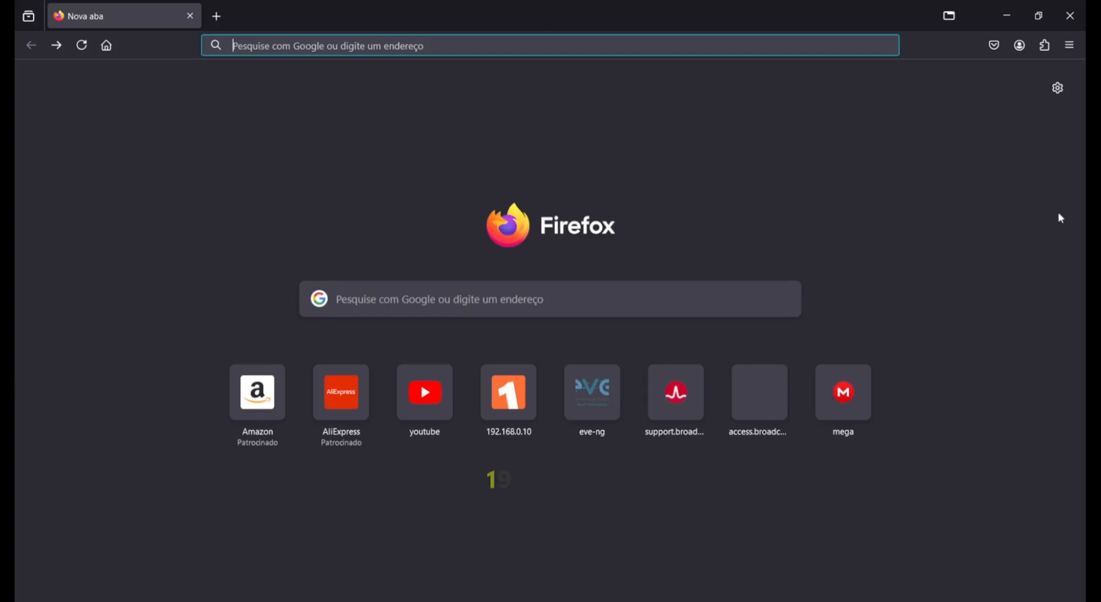
- Browse to 192.168.0.10 and sign in to EVE-NG as admin with the account password
{"action": "type", "text": "192.168.0."}
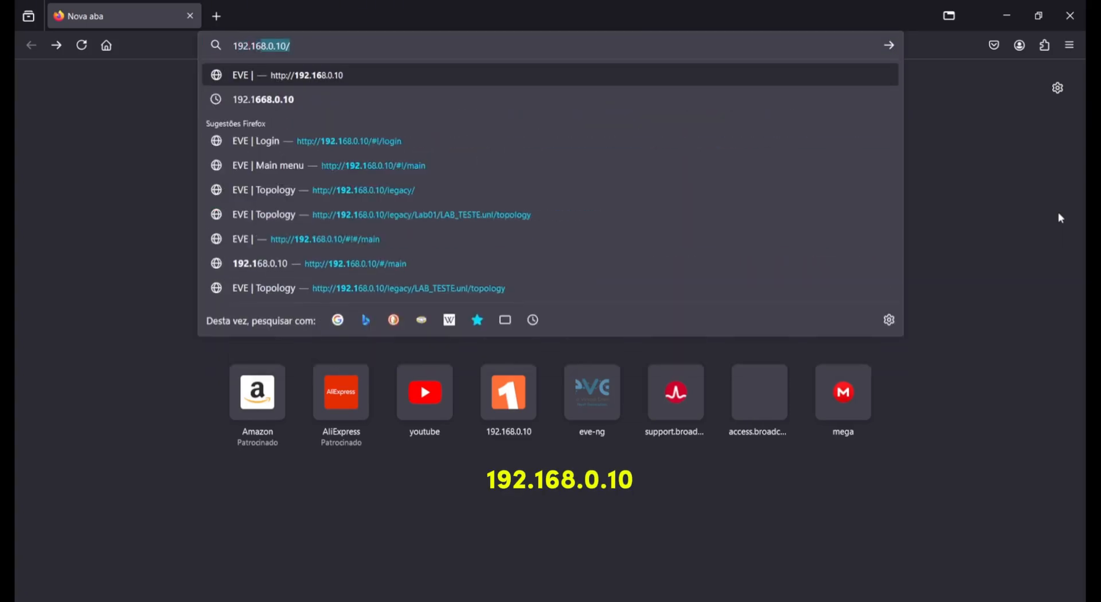
{"action": "type", "text": "10"}
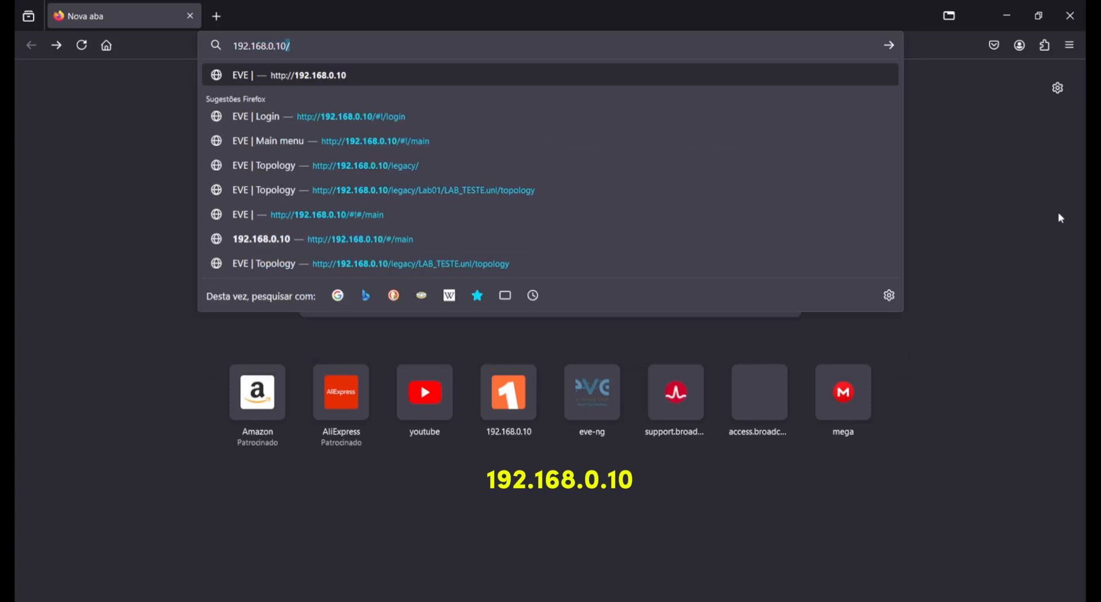
{"action": "key", "text": "Return"}
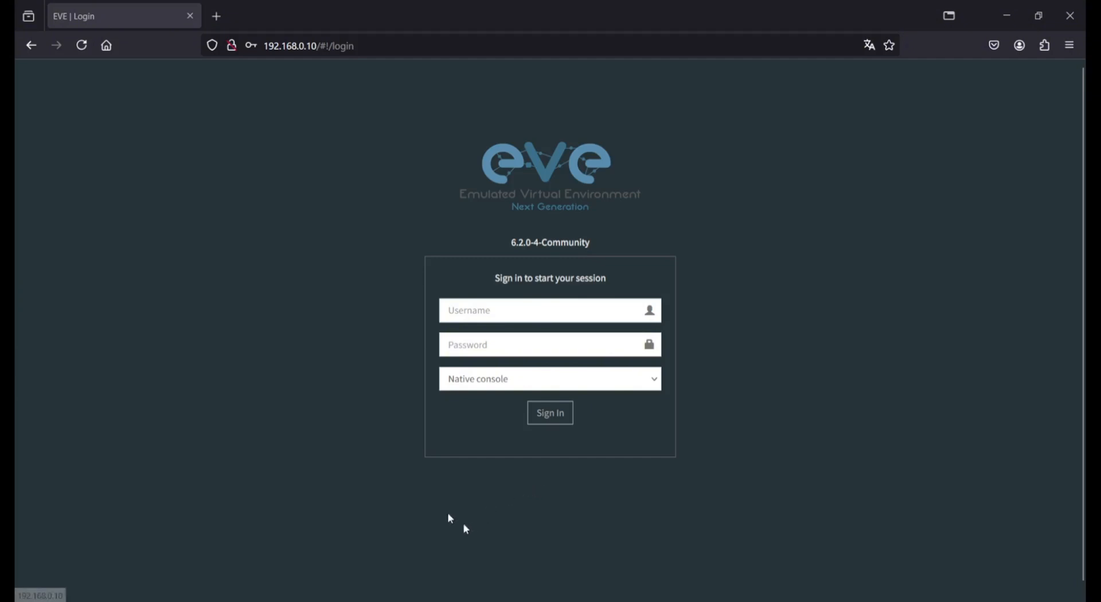
{"action": "left_click", "coordinate": [465, 310]}
{"action": "type", "text": "admin"}
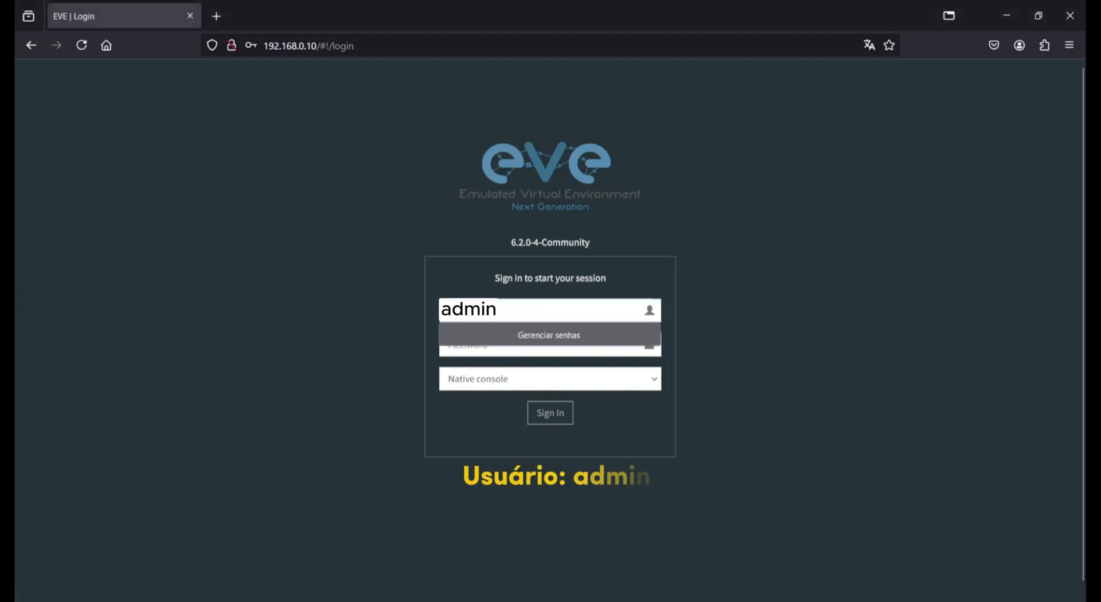
{"action": "key", "text": "Tab"}
{"action": "type", "text": "eve"}
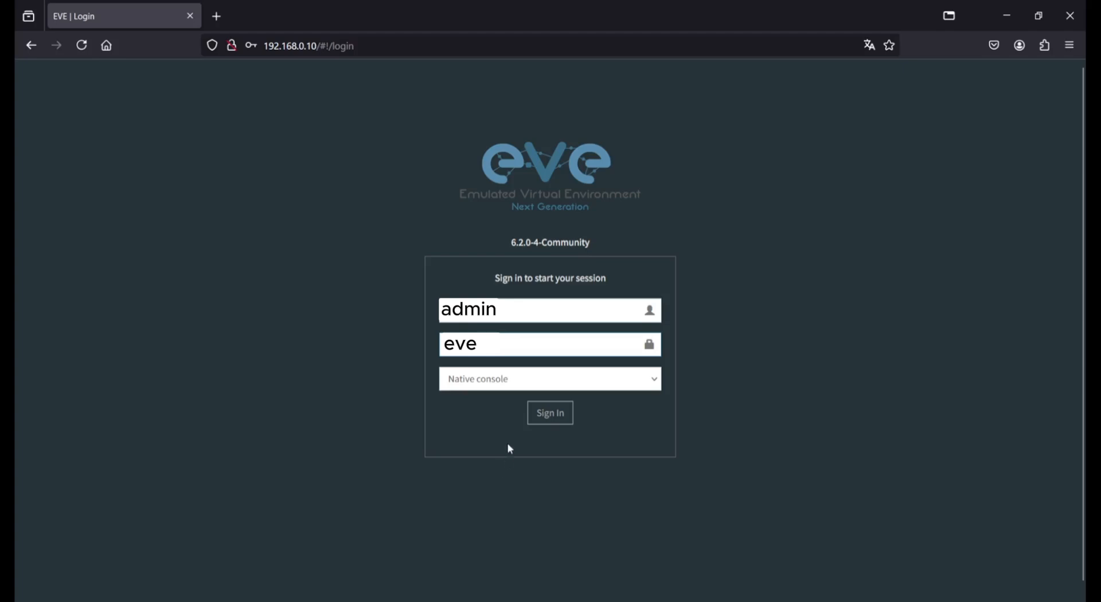
{"action": "left_click", "coordinate": [537, 408]}
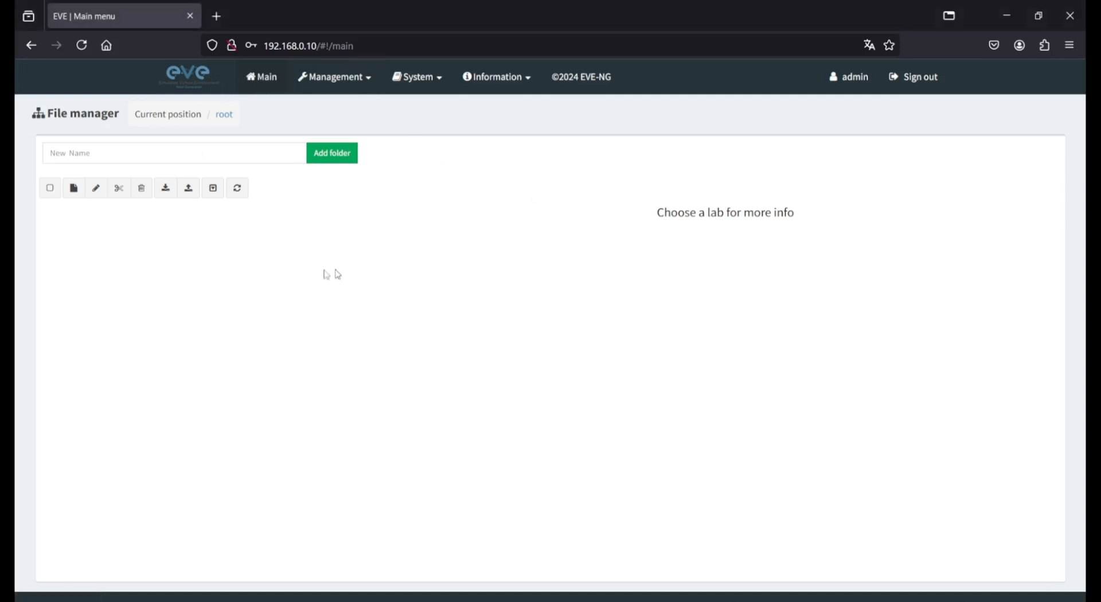
- Open Management > User management, then open and cancel the Add user and admin Edit forms
{"action": "left_click", "coordinate": [347, 78]}
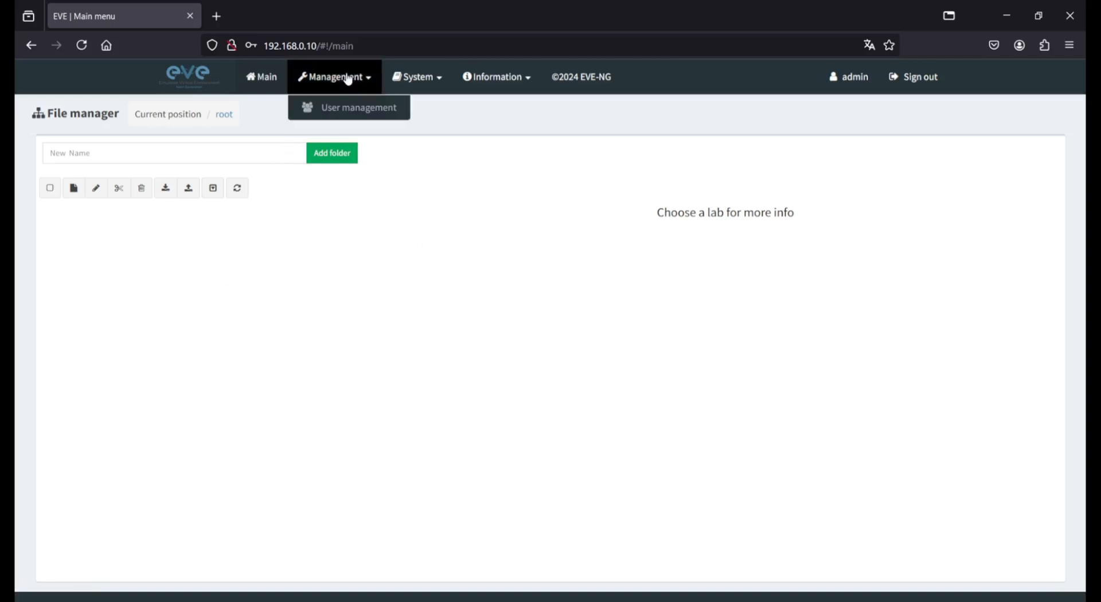
{"action": "left_click", "coordinate": [354, 115]}
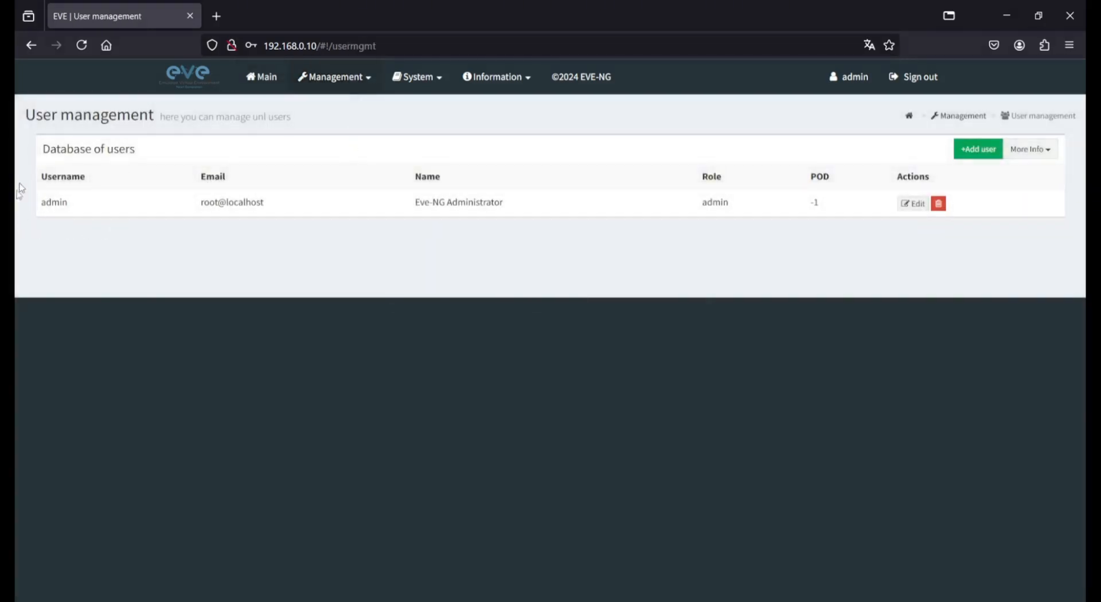
{"action": "left_click", "coordinate": [975, 150]}
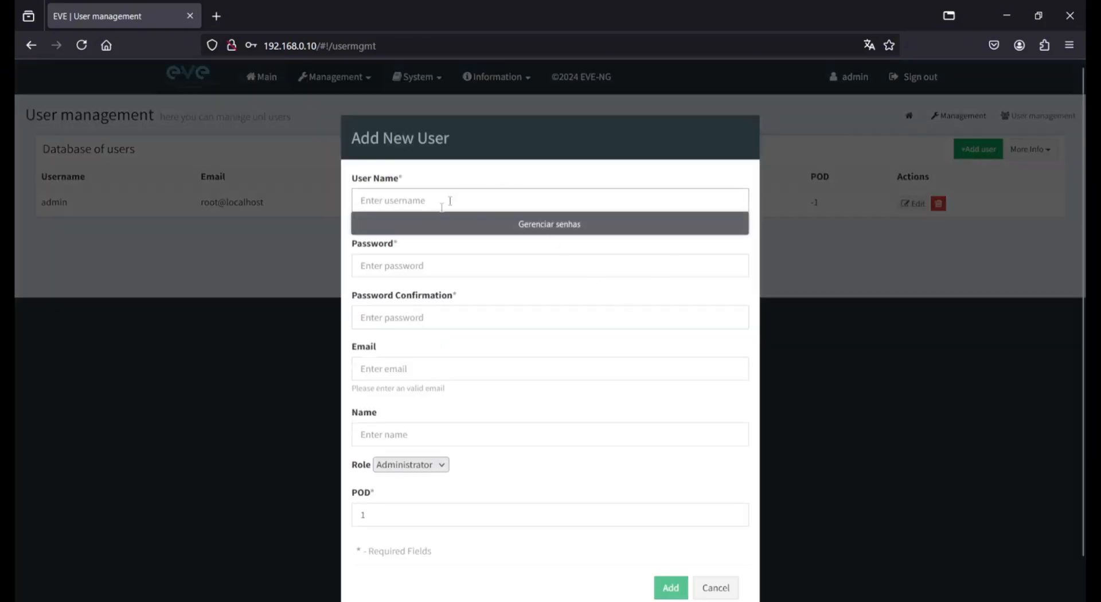
{"action": "left_click", "coordinate": [717, 588]}
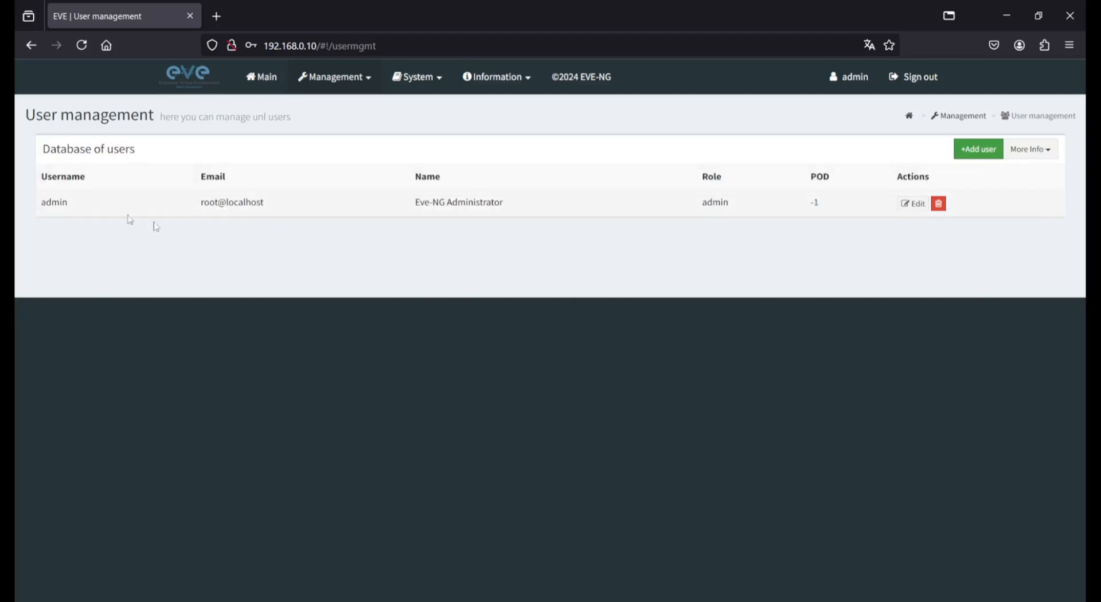
{"action": "left_click", "coordinate": [913, 205]}
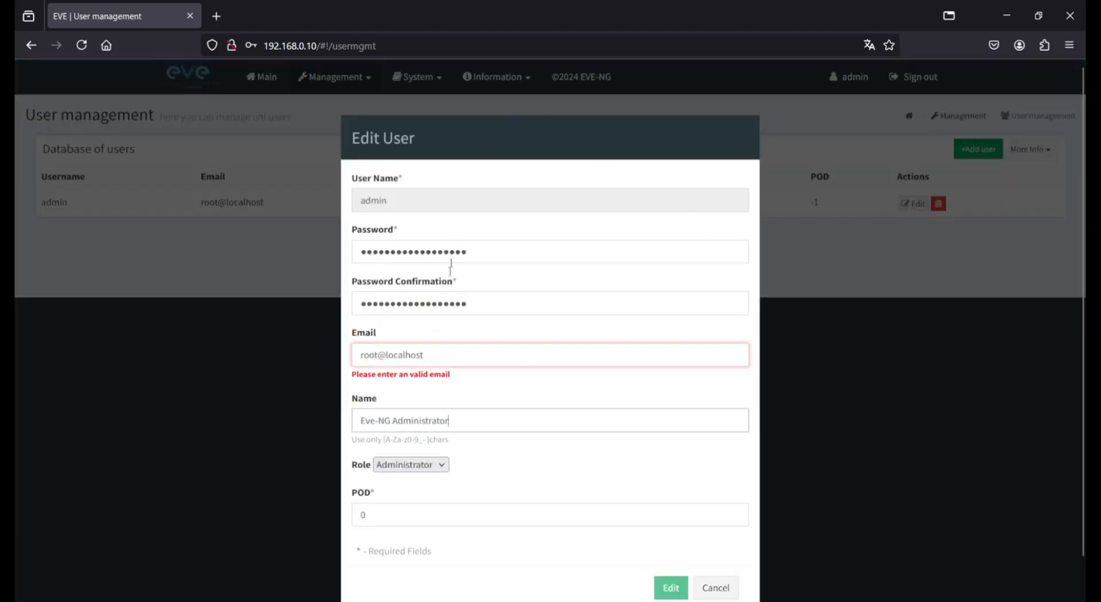
{"action": "left_click", "coordinate": [727, 589]}
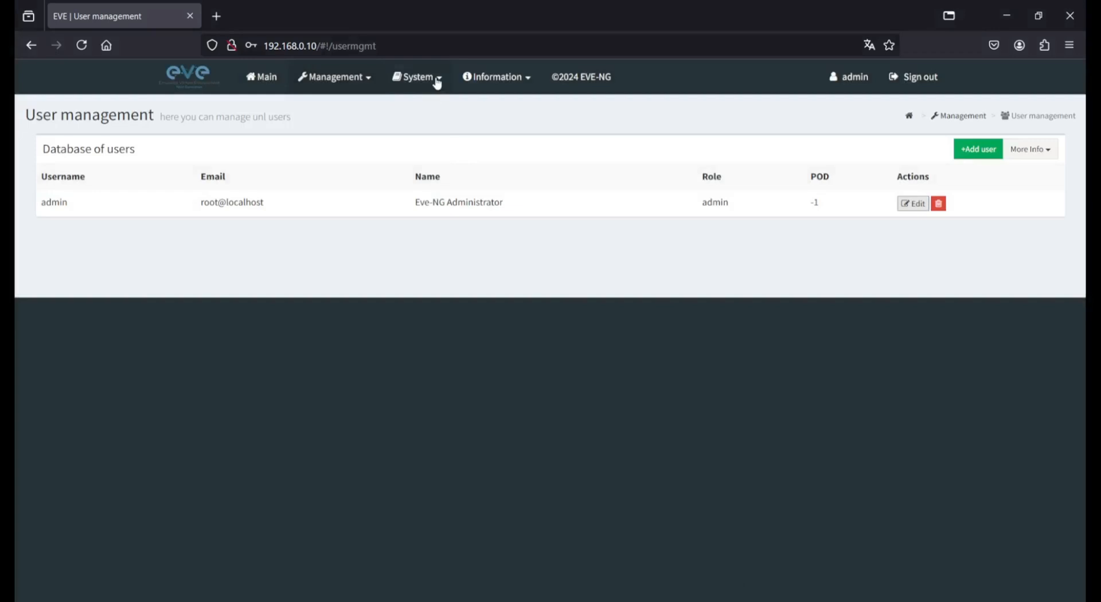
{"action": "left_click", "coordinate": [437, 81]}
- View System status, then System logs, and browse the System and Information menus
{"action": "left_click", "coordinate": [442, 108]}
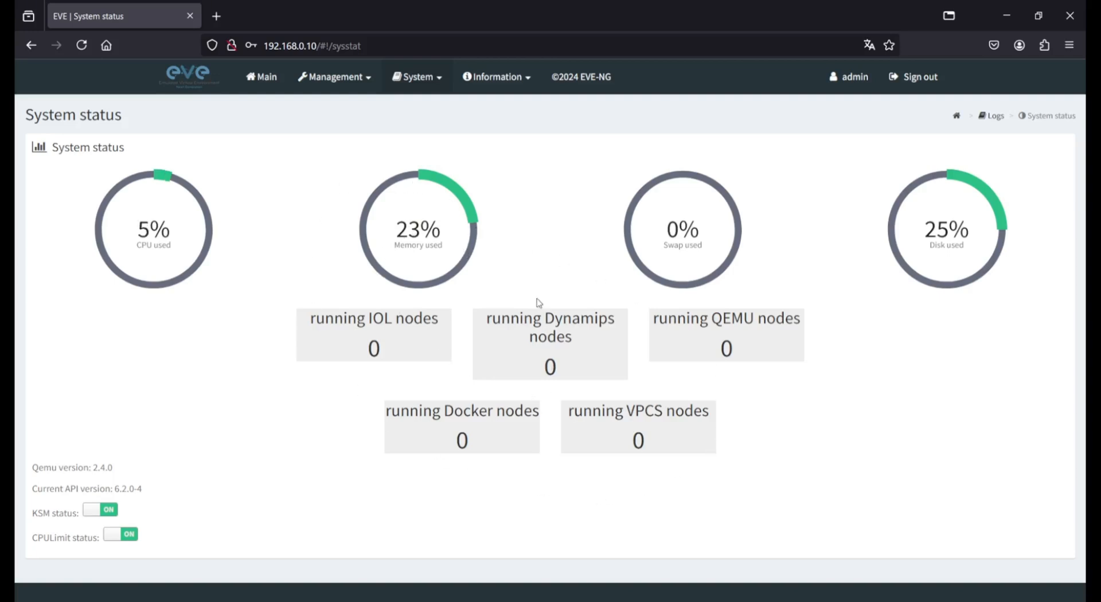
{"action": "left_click", "coordinate": [419, 81]}
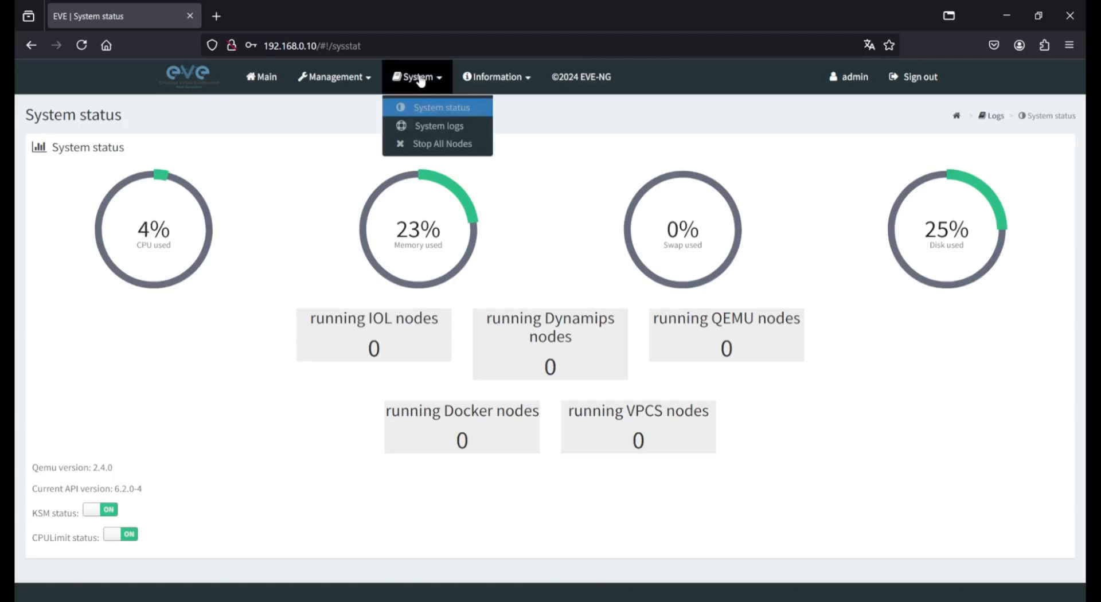
{"action": "left_click", "coordinate": [443, 130]}
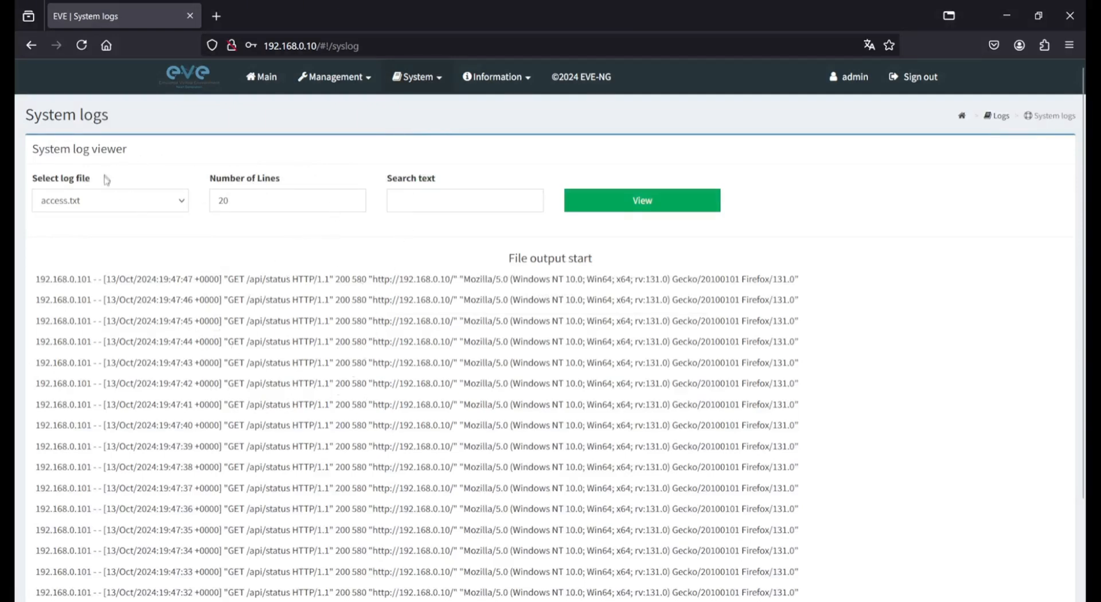
{"action": "left_click", "coordinate": [425, 79]}
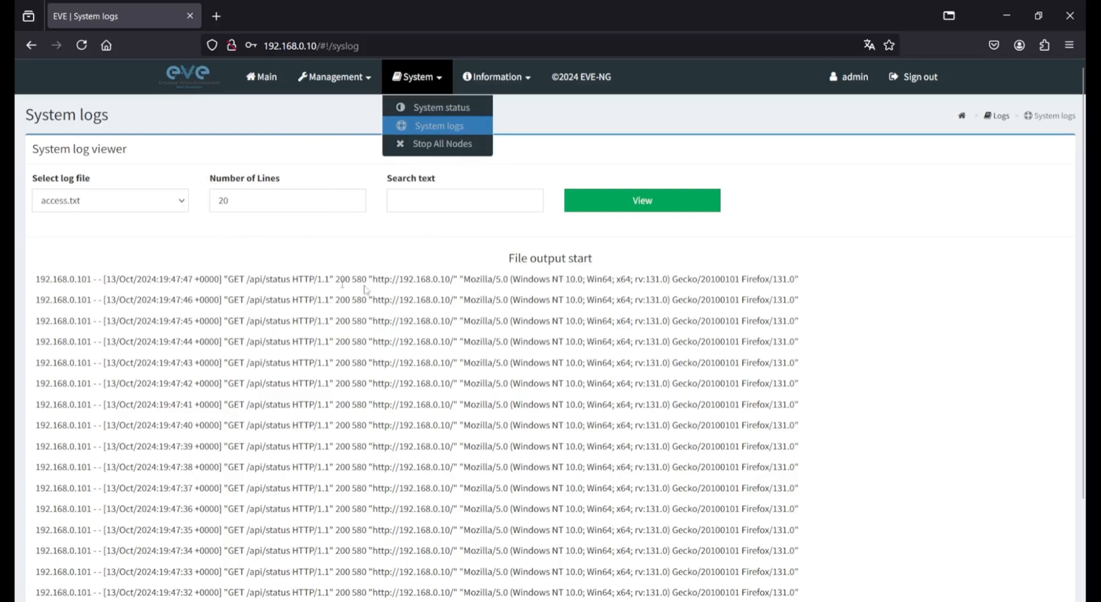
{"action": "left_click", "coordinate": [526, 133]}
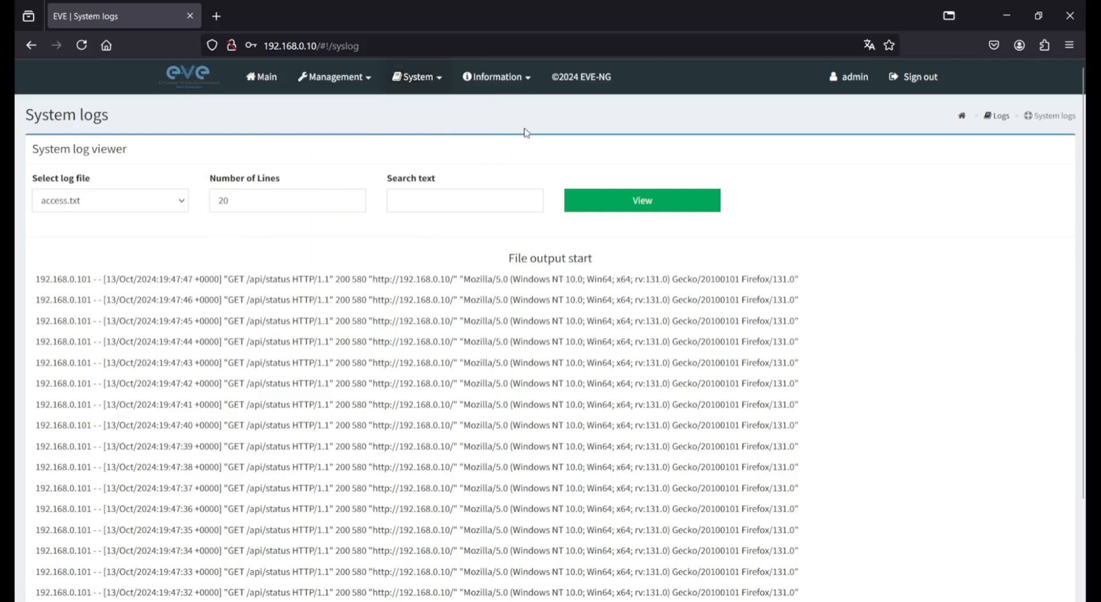
{"action": "left_click", "coordinate": [532, 79]}
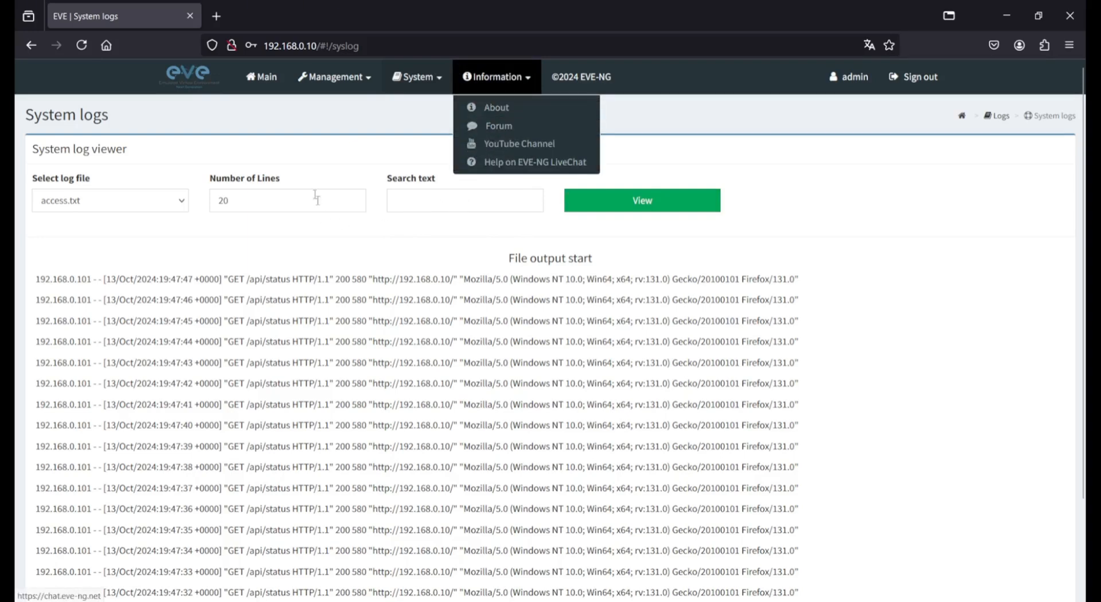
{"action": "left_click", "coordinate": [311, 144]}
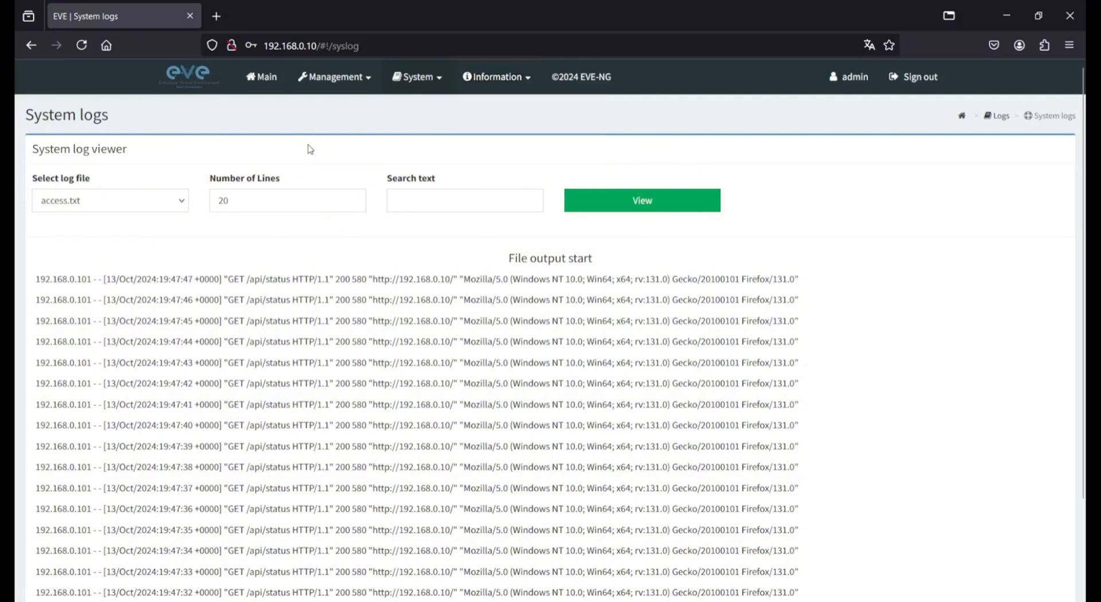
- From Main, add a new folder named Lab_Teste and open it
{"action": "left_click", "coordinate": [258, 80]}
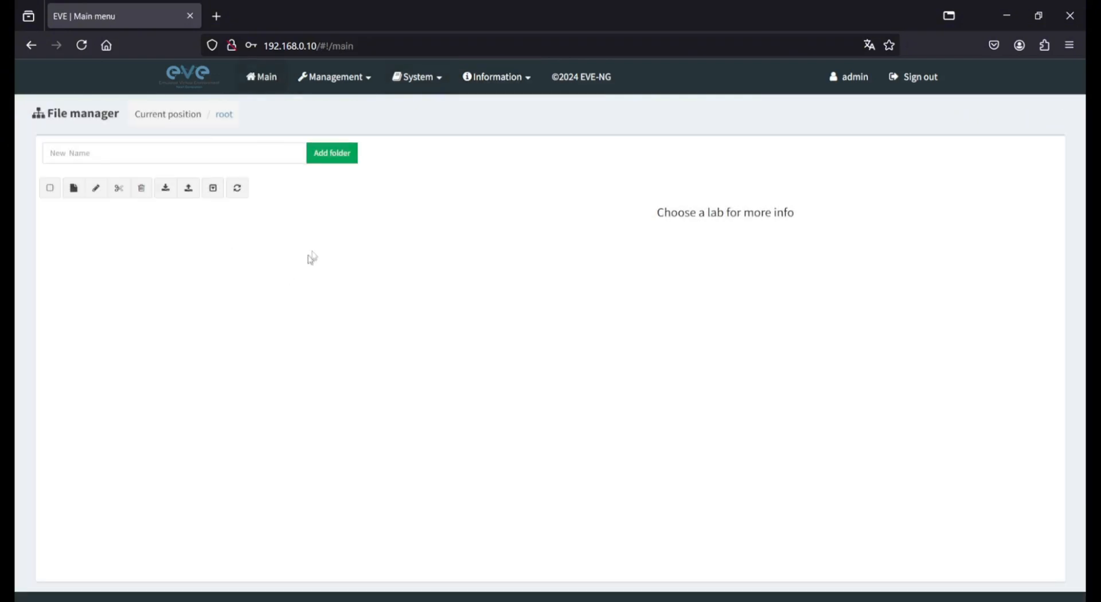
{"action": "left_click", "coordinate": [221, 158]}
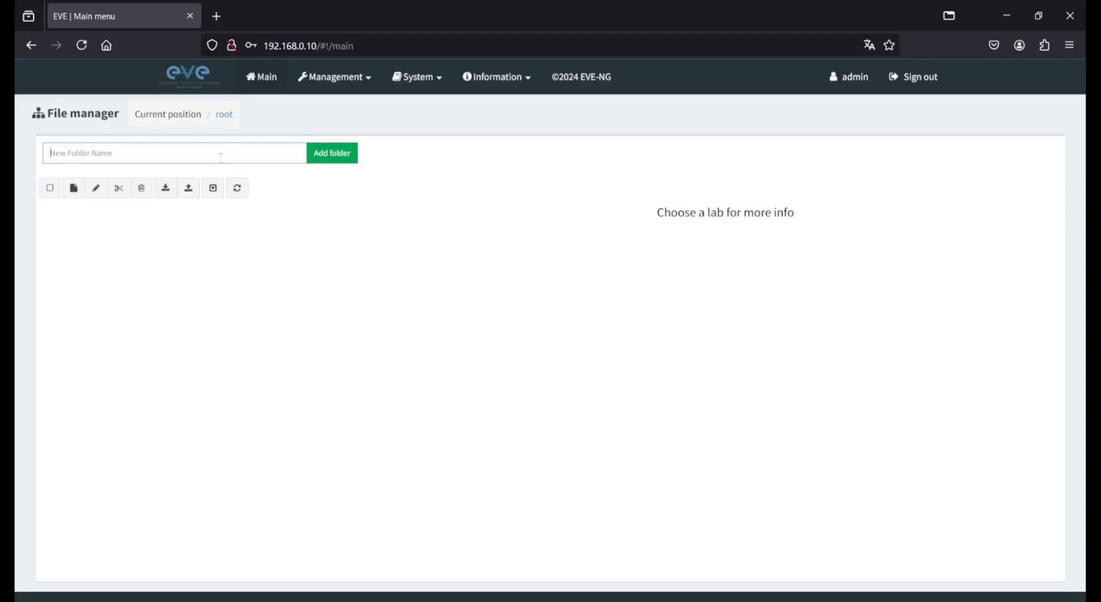
{"action": "type", "text": "Lab_Teste"}
{"action": "left_click", "coordinate": [330, 153]}
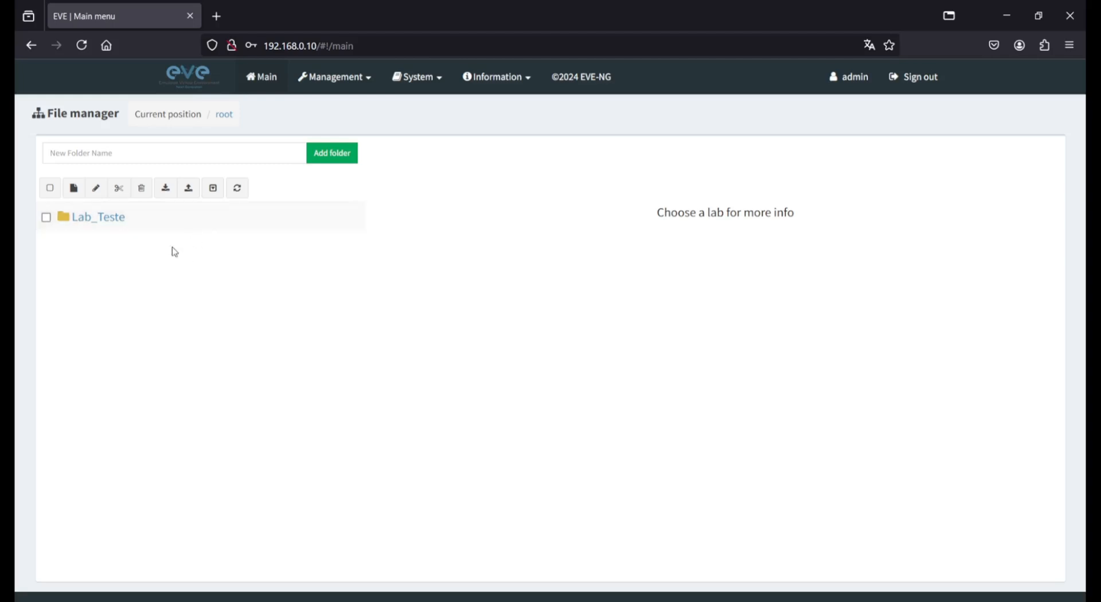
{"action": "double_click", "coordinate": [96, 219]}
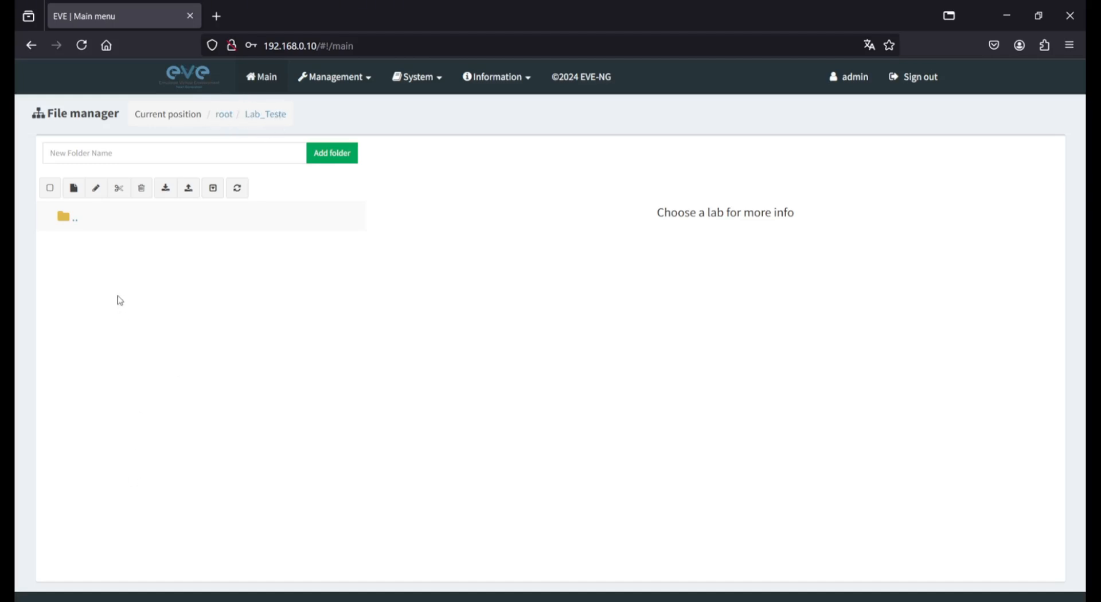
- Add a new lab named Lab_demo in Lab_Teste and save it
{"action": "left_click", "coordinate": [75, 192]}
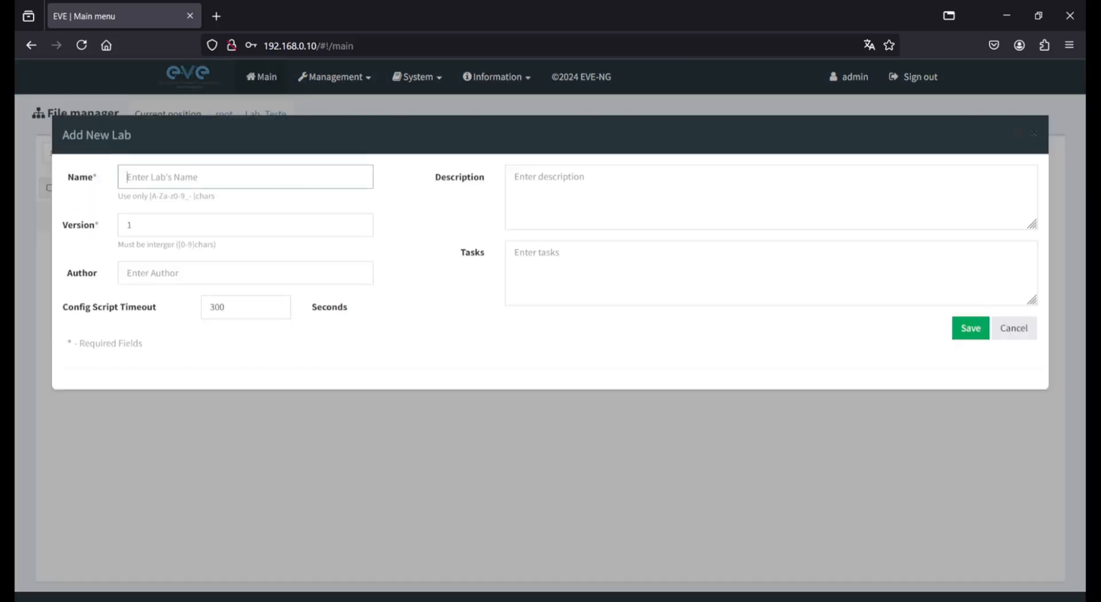
{"action": "type", "text": "Lab_"}
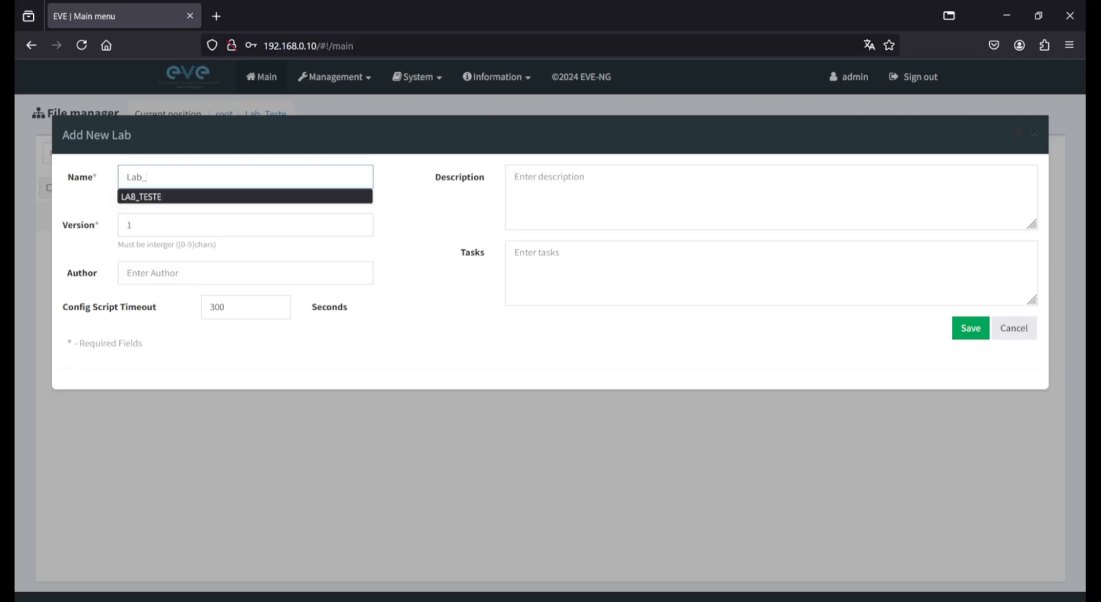
{"action": "type", "text": "demo"}
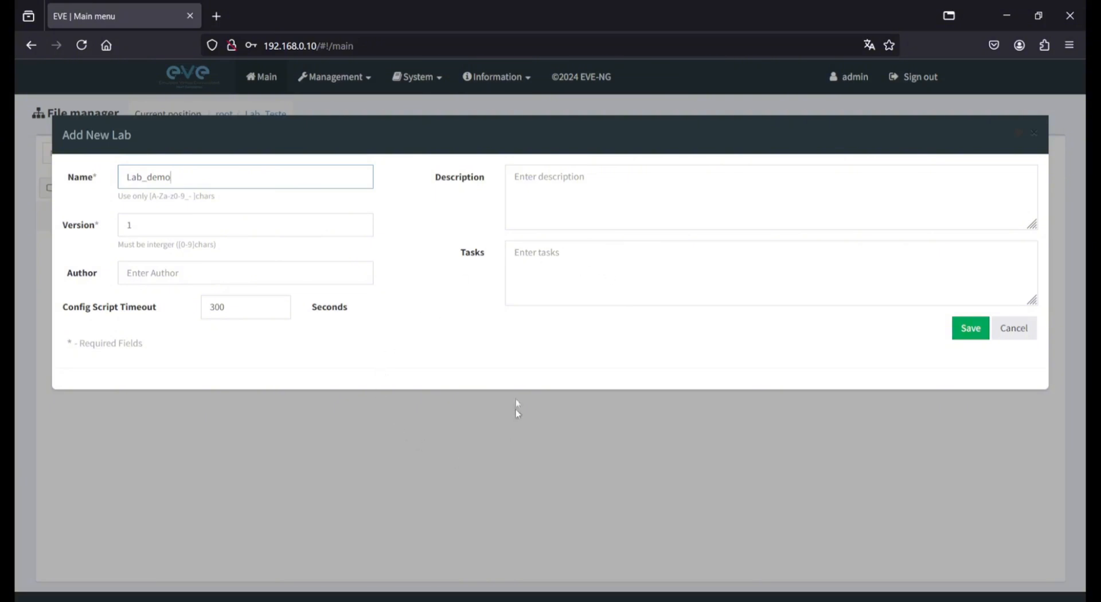
{"action": "left_click", "coordinate": [972, 329]}
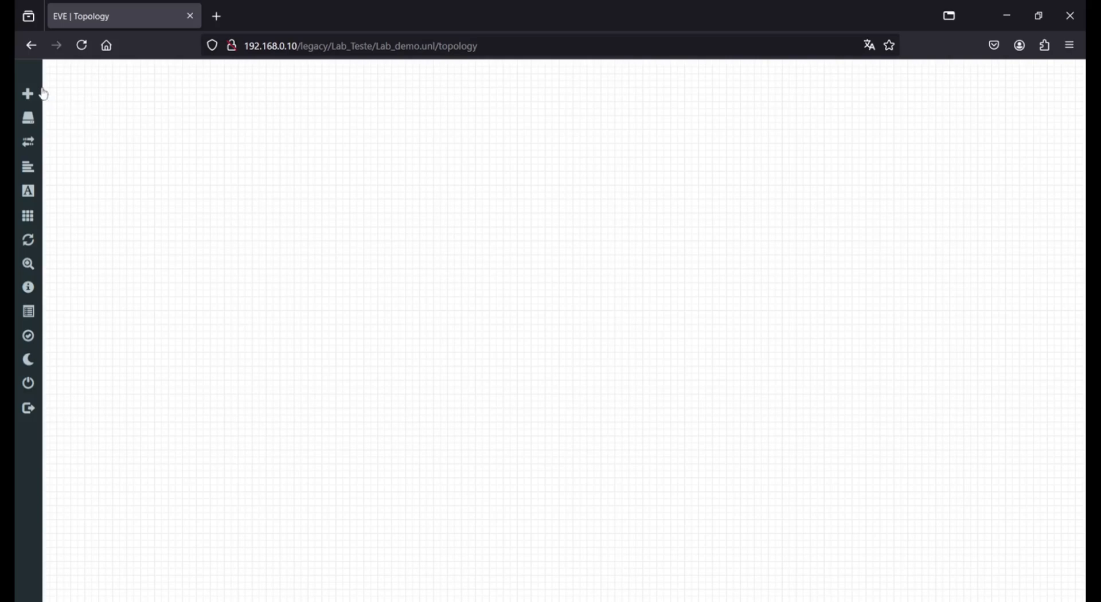
- Open the sidebar's Add an object menu listing Node, Network, Picture, Custom Shape and Text
{"action": "mouse_move", "coordinate": [36, 109]}
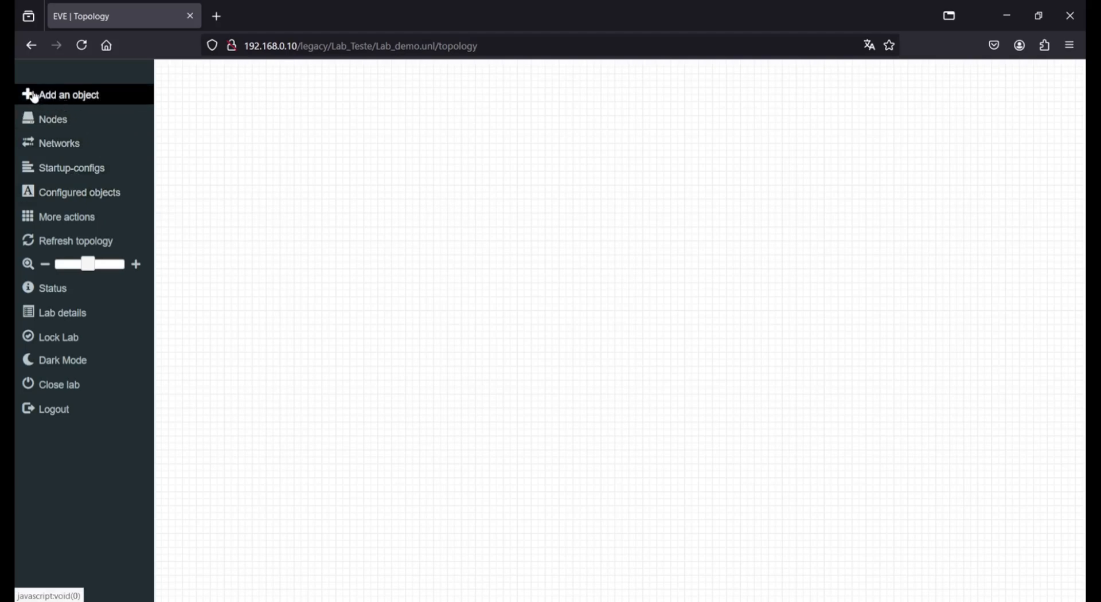
{"action": "left_click", "coordinate": [61, 100]}
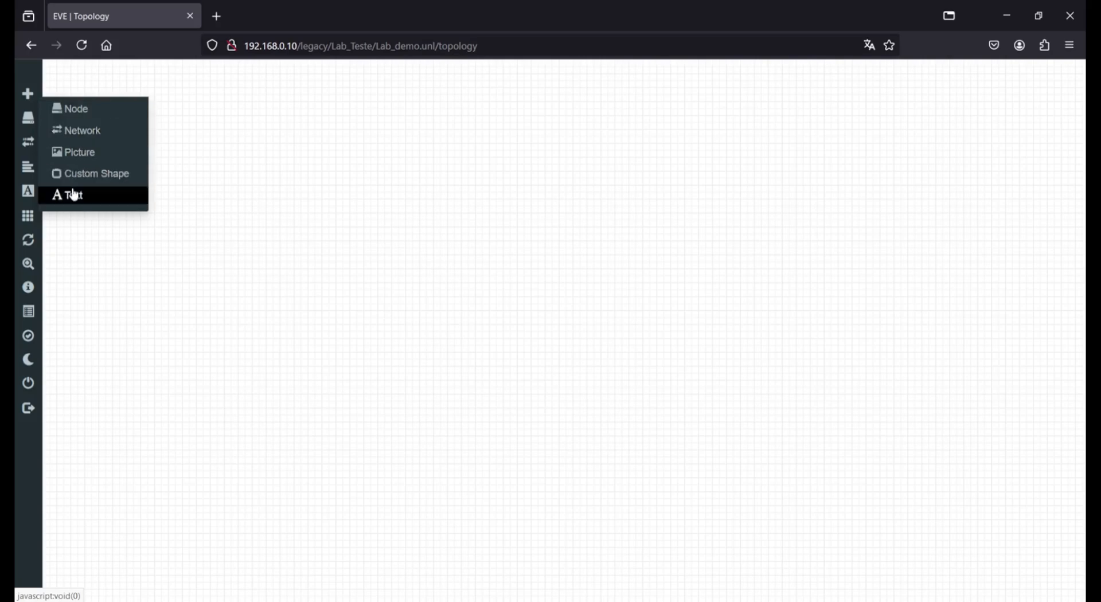
{"action": "left_click", "coordinate": [86, 115]}
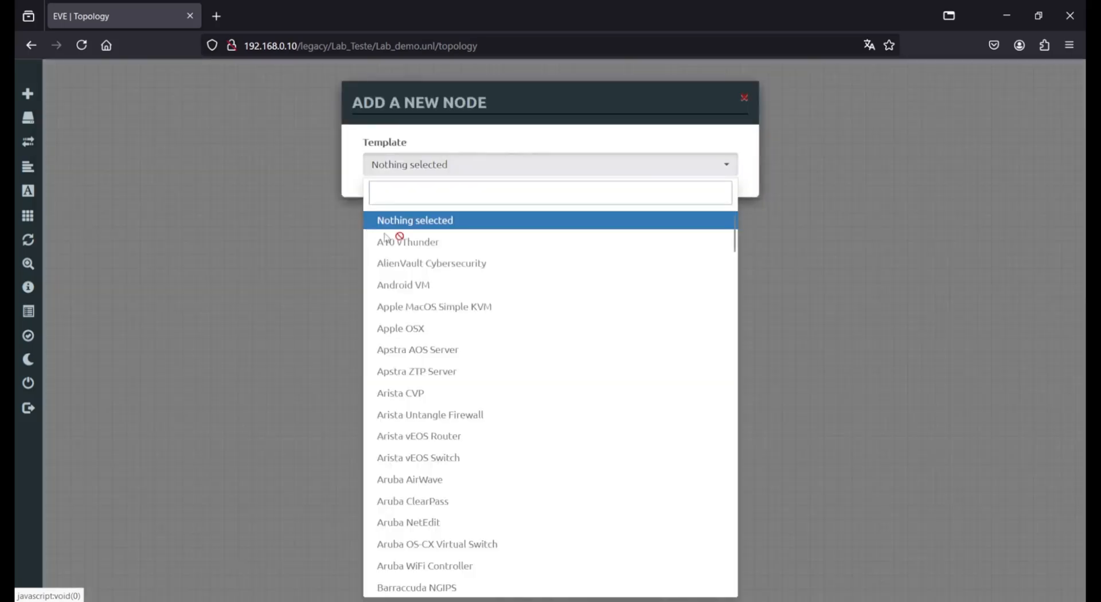
{"action": "scroll", "coordinate": [529, 320], "scroll_direction": "down", "scroll_amount": 3}
{"action": "scroll", "coordinate": [529, 318], "scroll_direction": "down", "scroll_amount": 15}
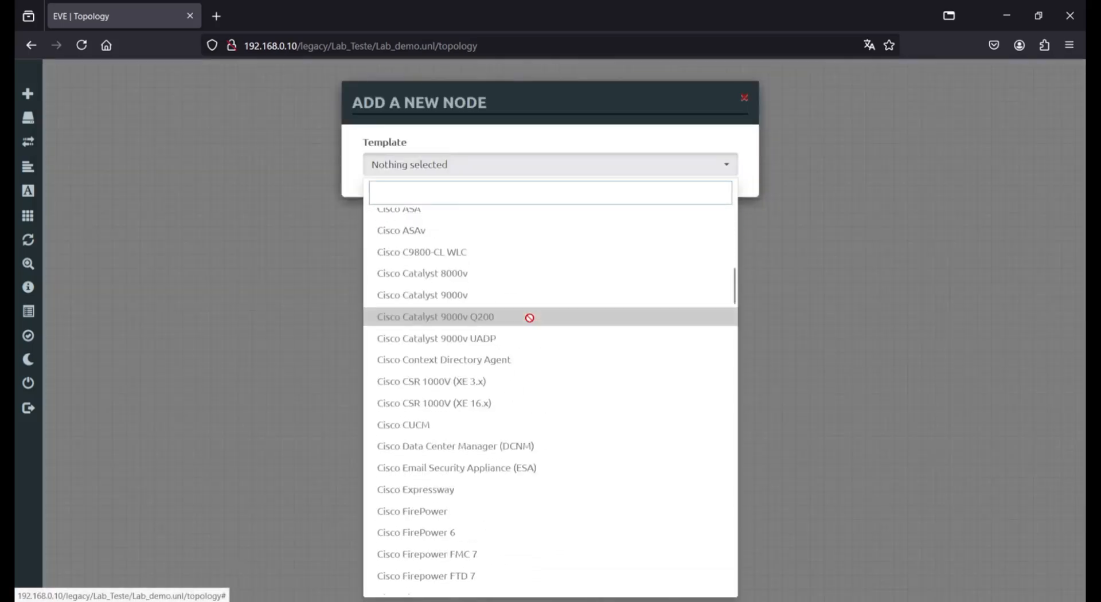
{"action": "scroll", "coordinate": [530, 319], "scroll_direction": "down", "scroll_amount": 5}
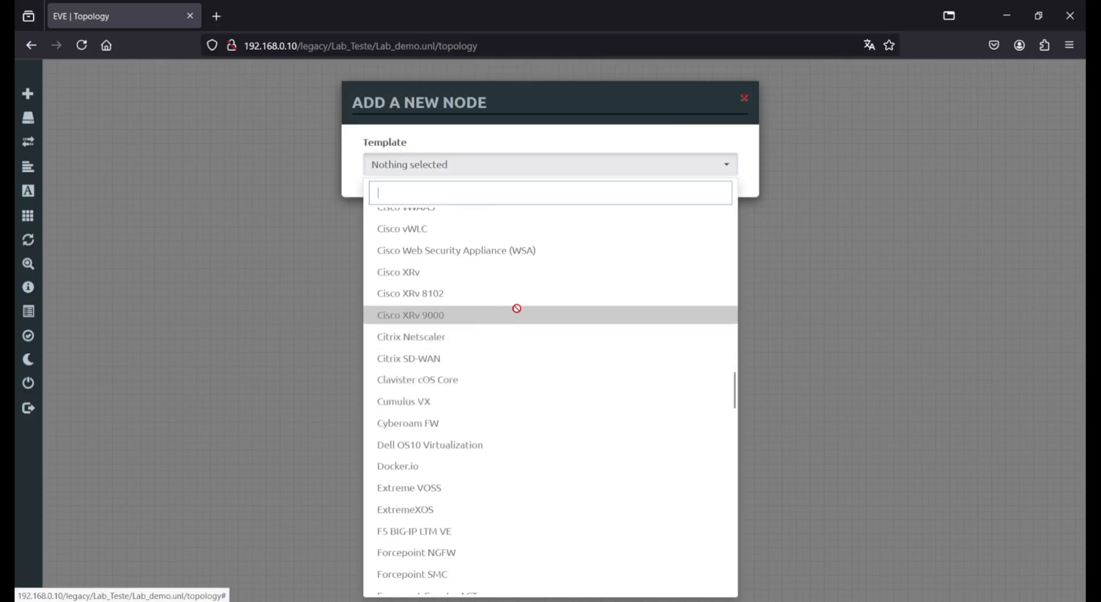
{"action": "type", "text": "mikrotik"}
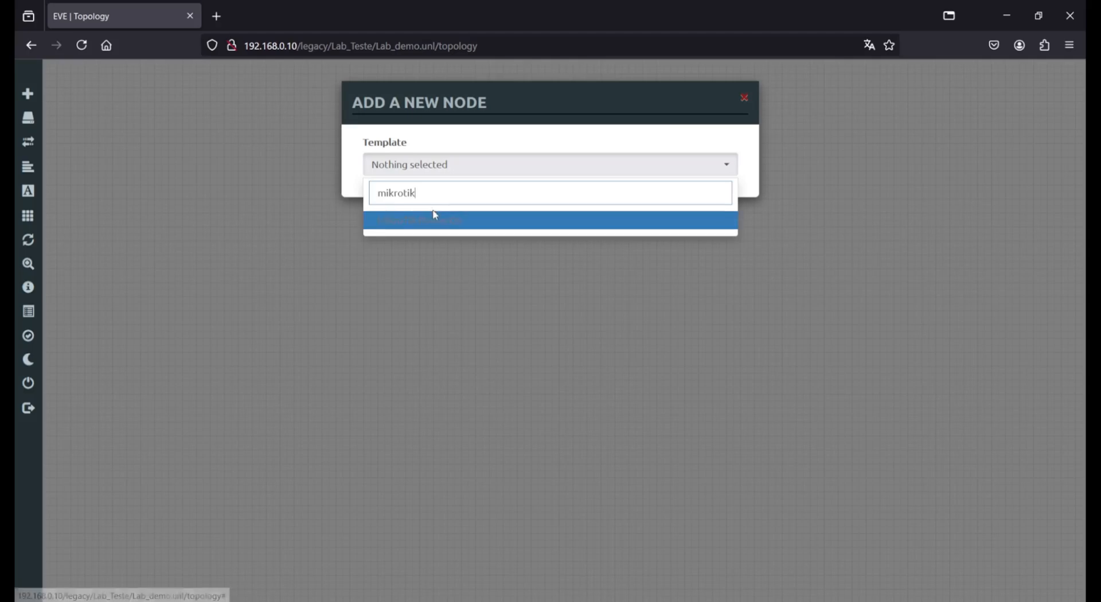
{"action": "left_click_drag", "start_coordinate": [438, 196], "coordinate": [181, 199]}
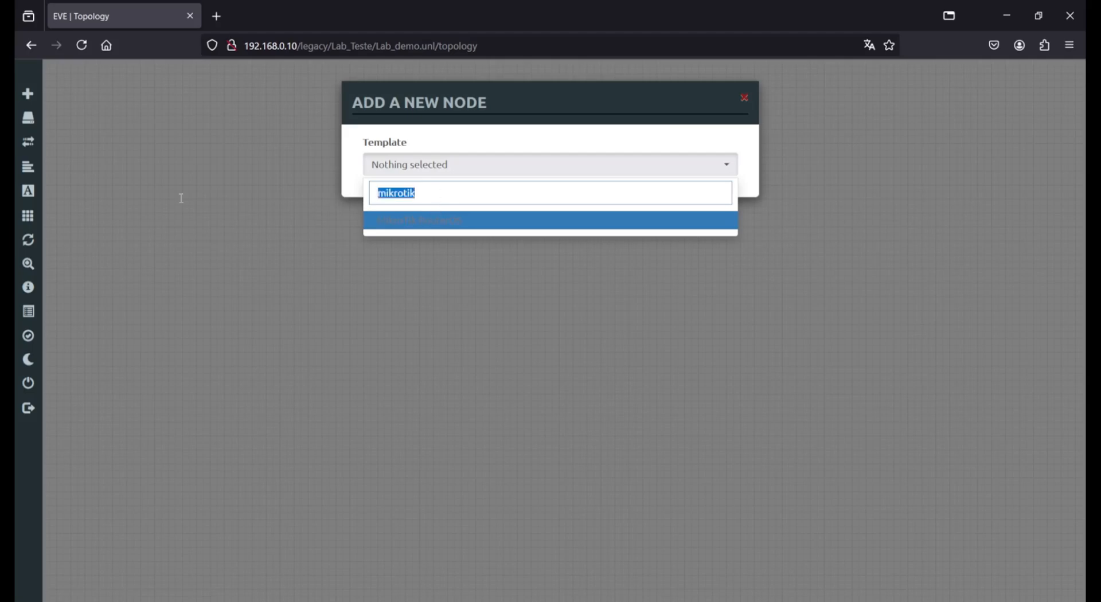
{"action": "type", "text": "cisco"}
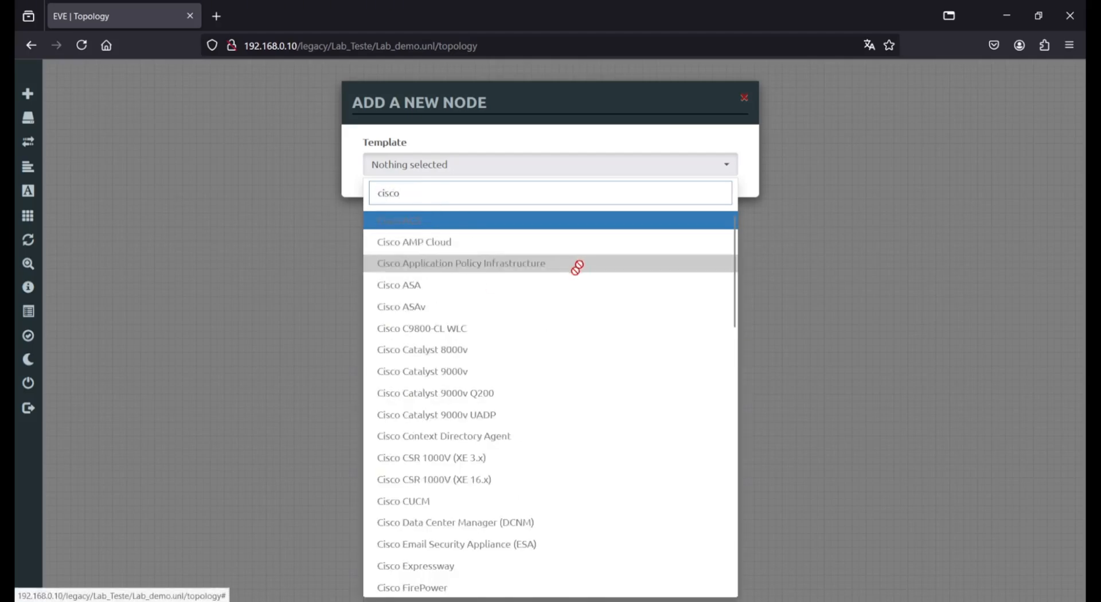
{"action": "scroll", "coordinate": [560, 303], "scroll_direction": "down", "scroll_amount": 4}
{"action": "scroll", "coordinate": [562, 304], "scroll_direction": "up", "scroll_amount": 2}
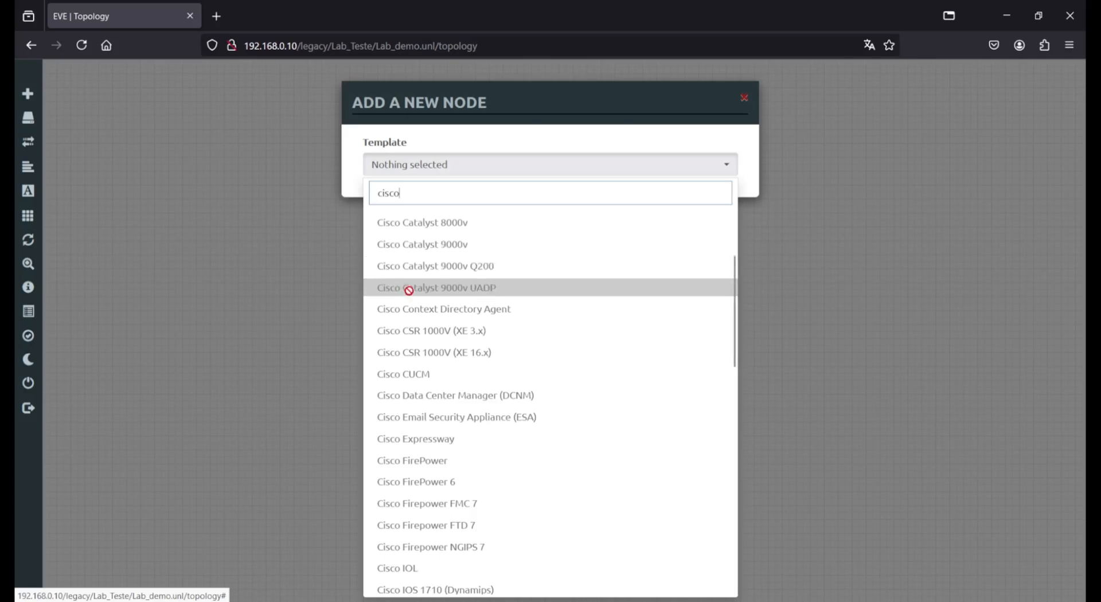
{"action": "key", "text": "Escape"}
{"action": "mouse_move", "coordinate": [39, 129]}
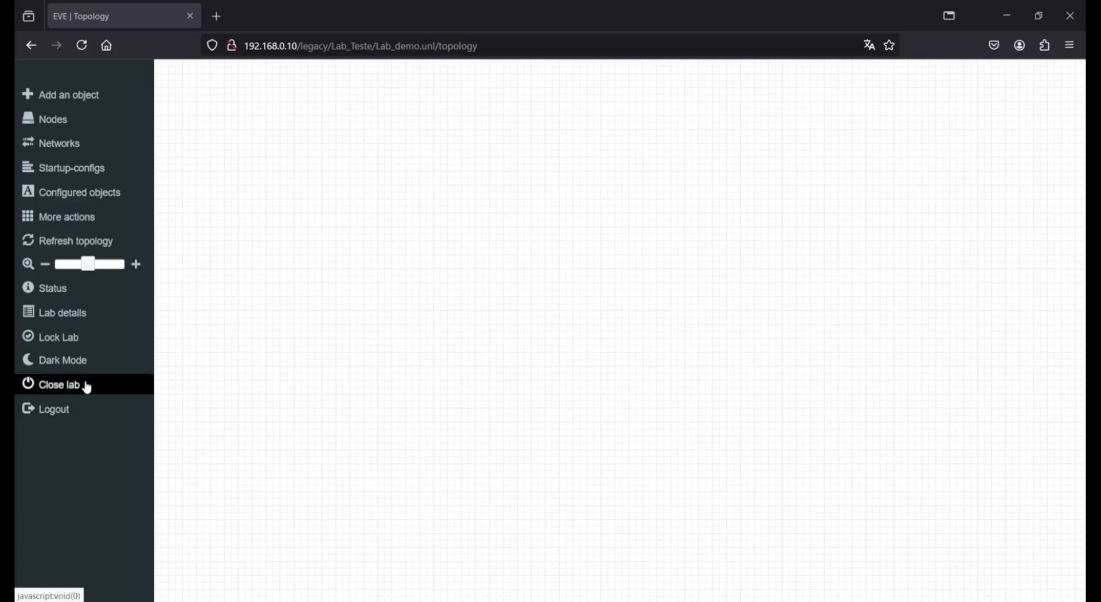
- Close Lab_demo, reopen Lab_demo.unl from the file manager, then log out of EVE-NG
{"action": "left_click", "coordinate": [87, 388]}
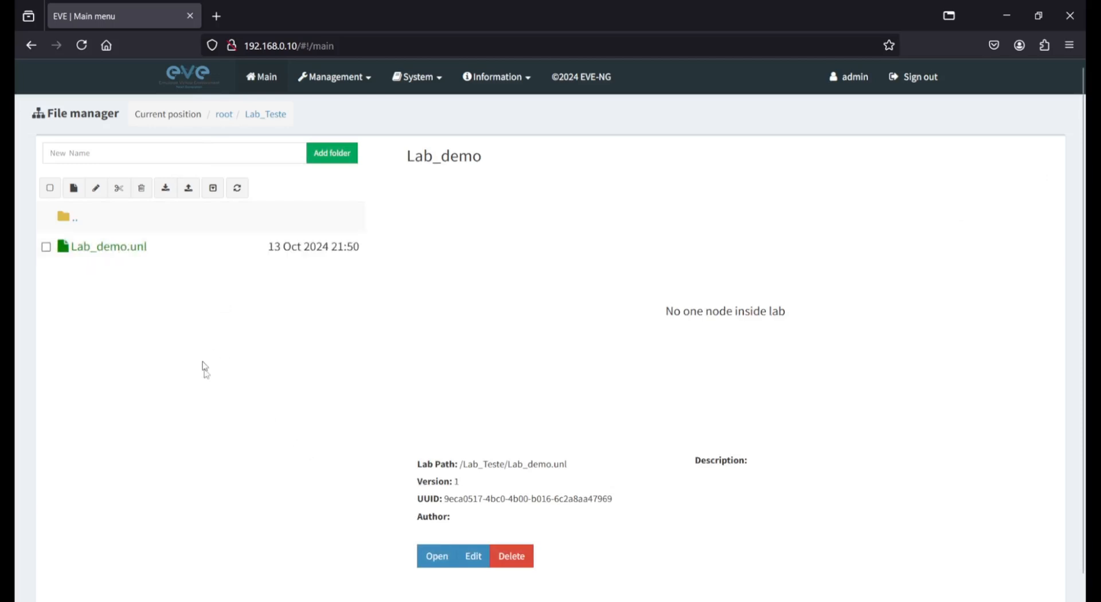
{"action": "left_click", "coordinate": [81, 253]}
{"action": "left_click", "coordinate": [436, 566]}
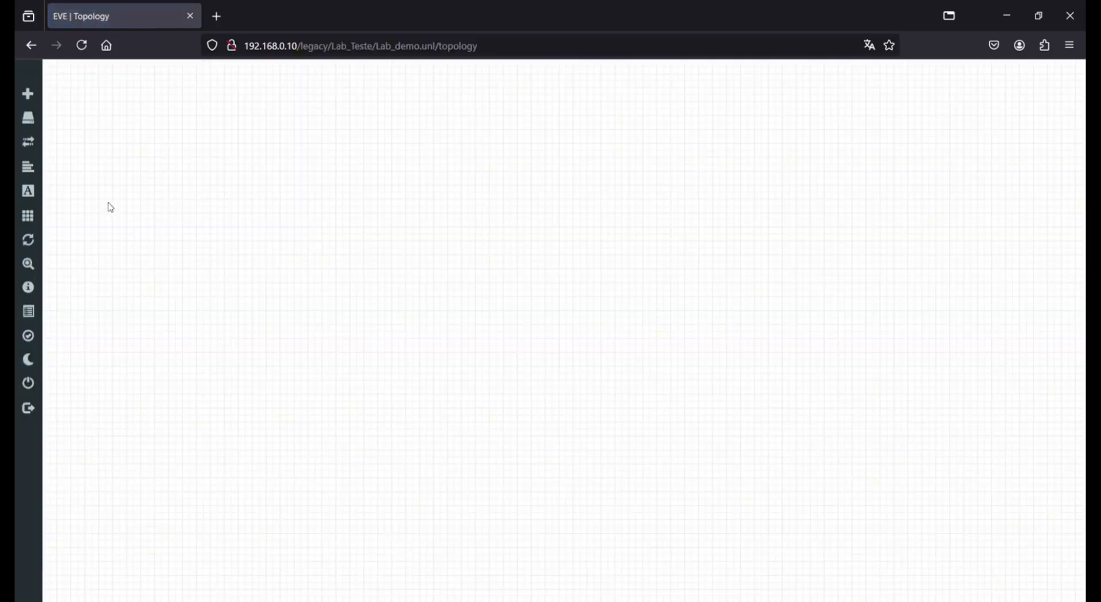
{"action": "left_click", "coordinate": [30, 413]}
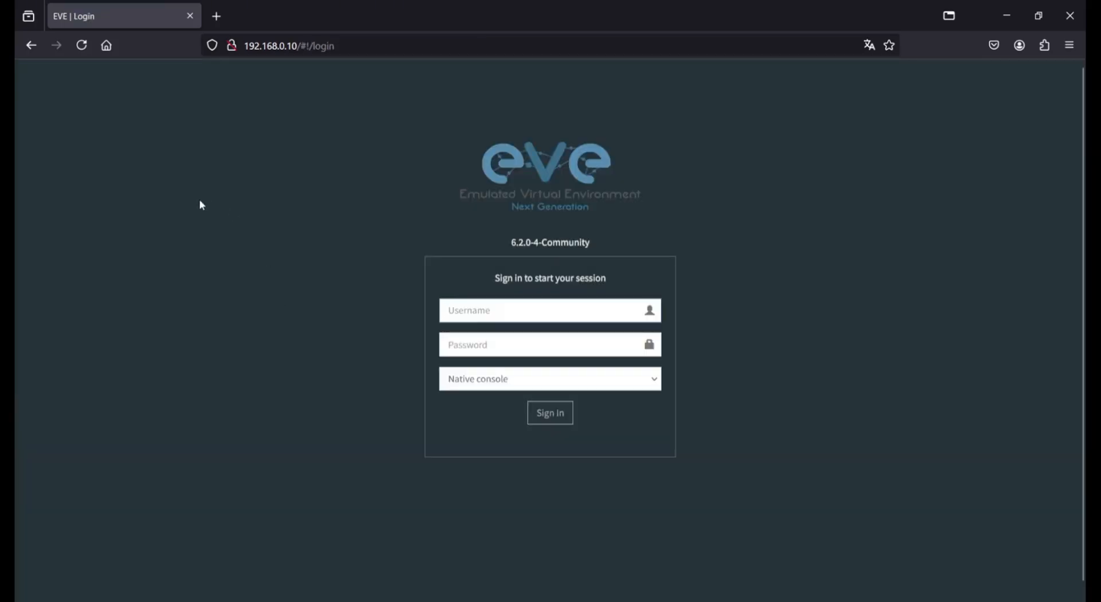